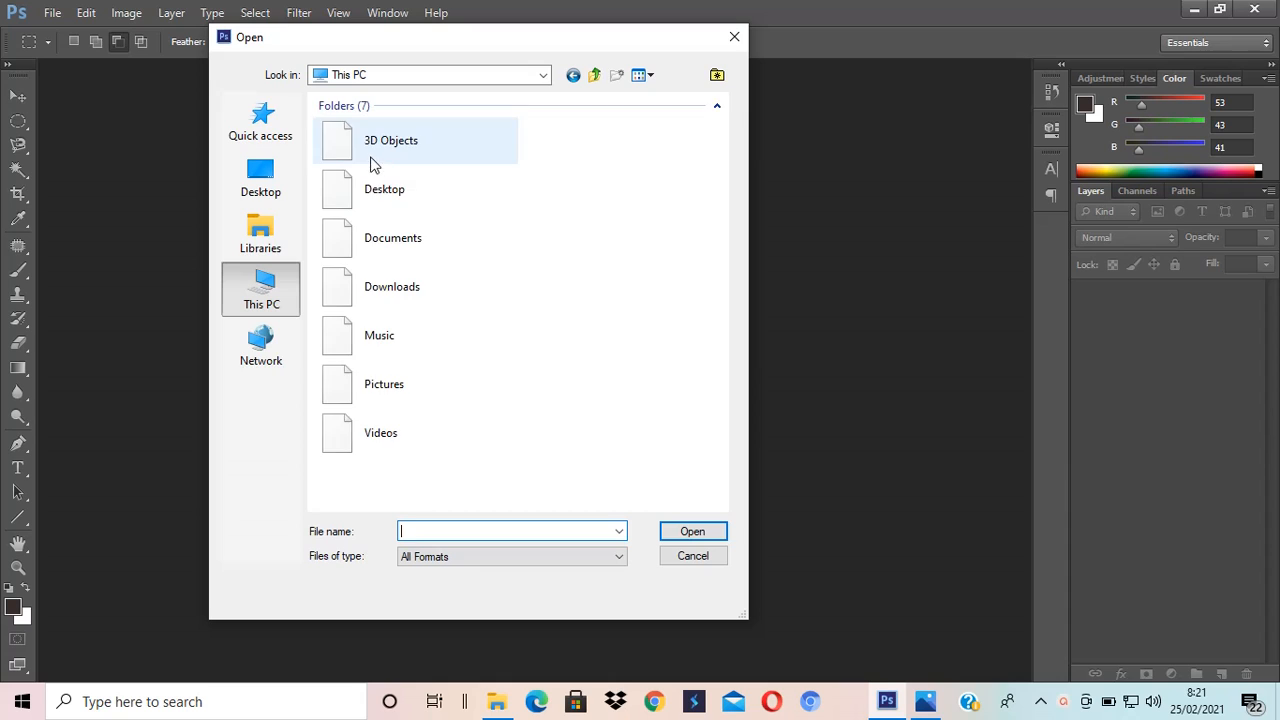
# Step: Browse drive E: to the DARING 2021 SEMESTER II folder and open X IPA IPS, down to its Gambar Pendukung folder
pyautogui.scroll(-2, 401, 270)
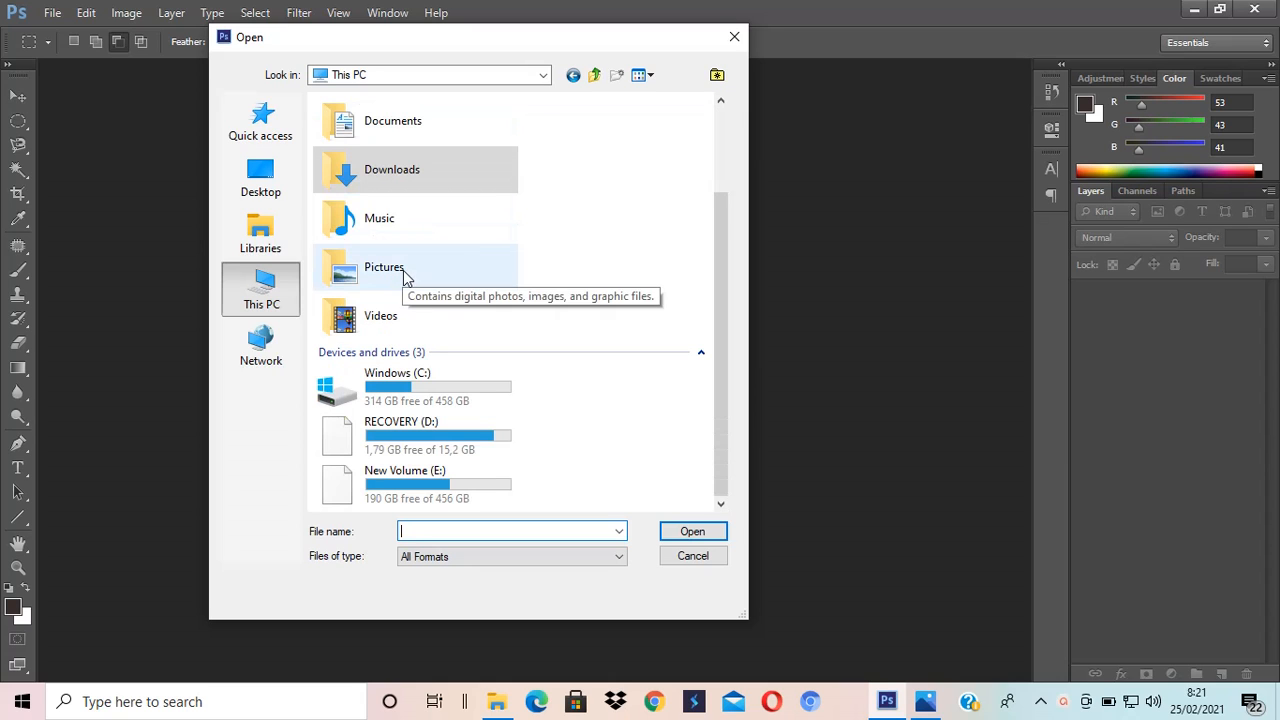
pyautogui.doubleClick(430, 490)
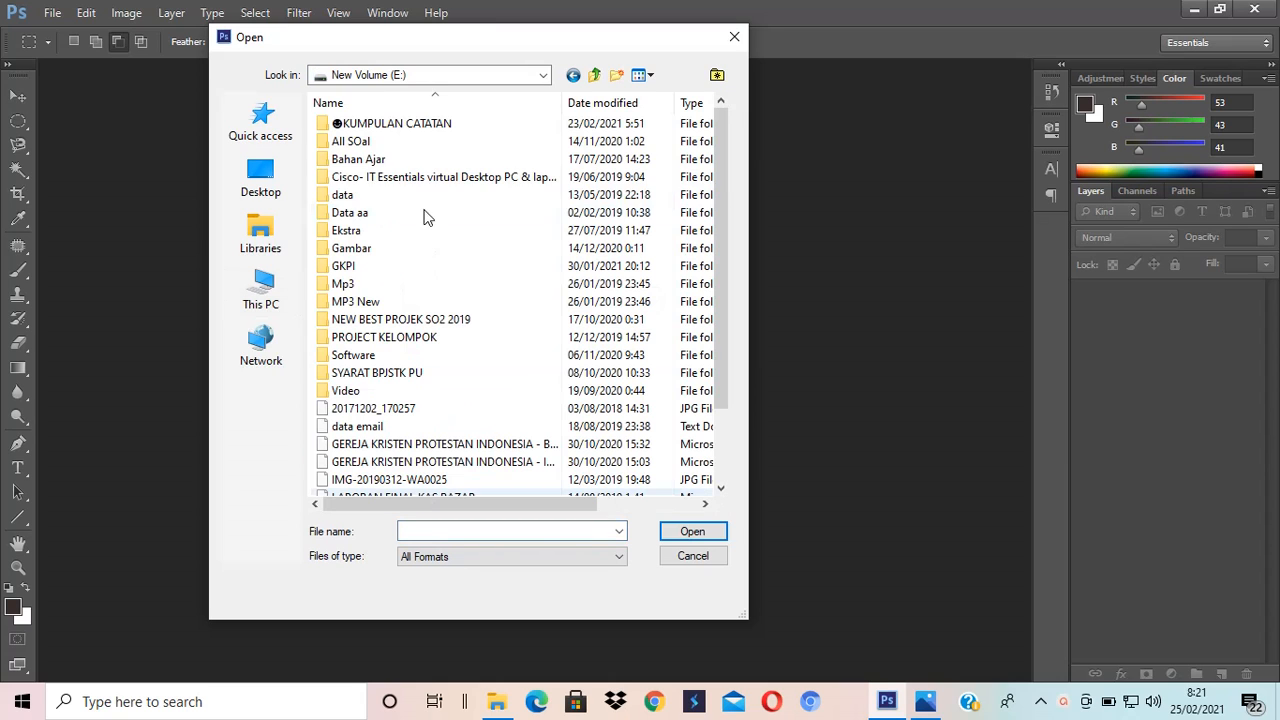
pyautogui.doubleClick(357, 195)
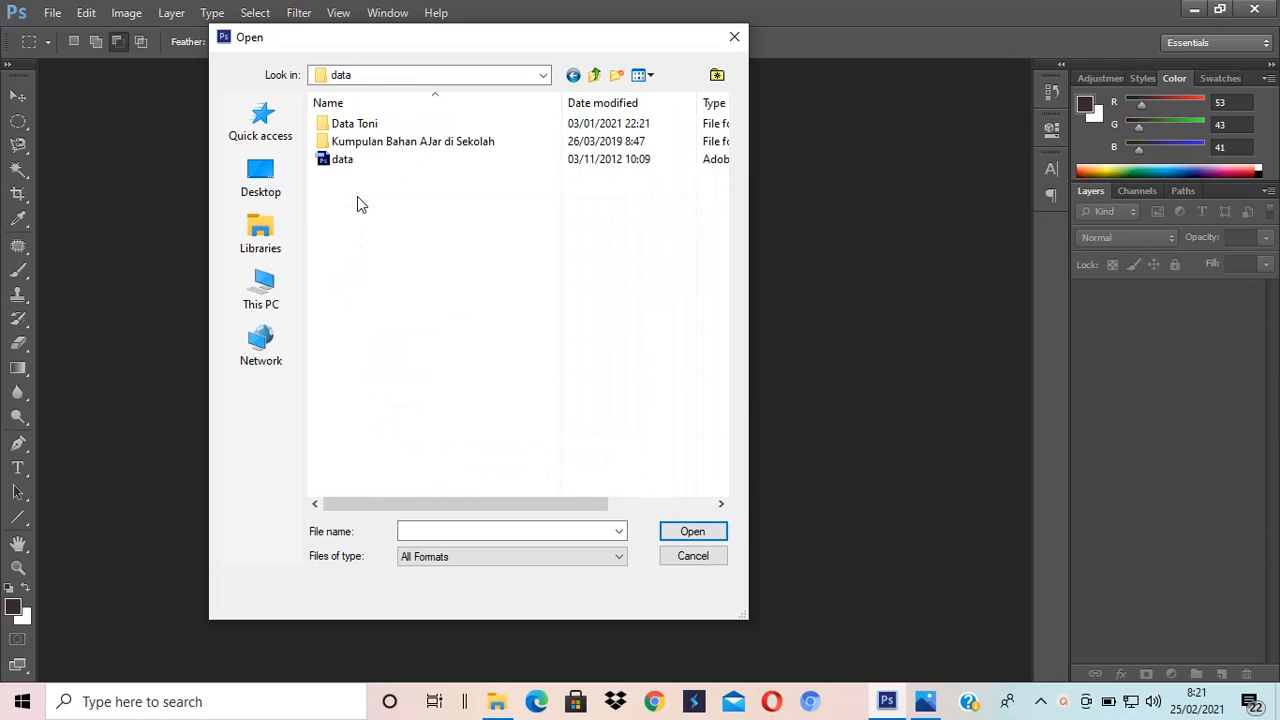
pyautogui.doubleClick(388, 125)
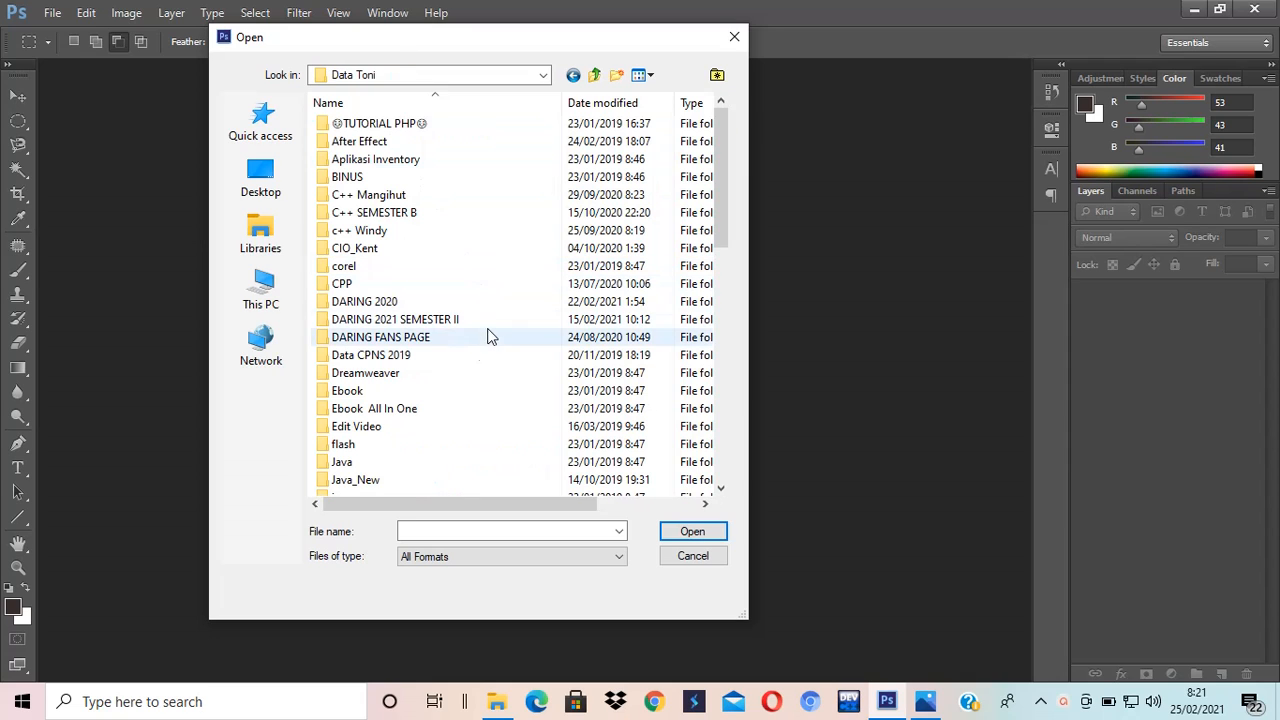
pyautogui.doubleClick(452, 324)
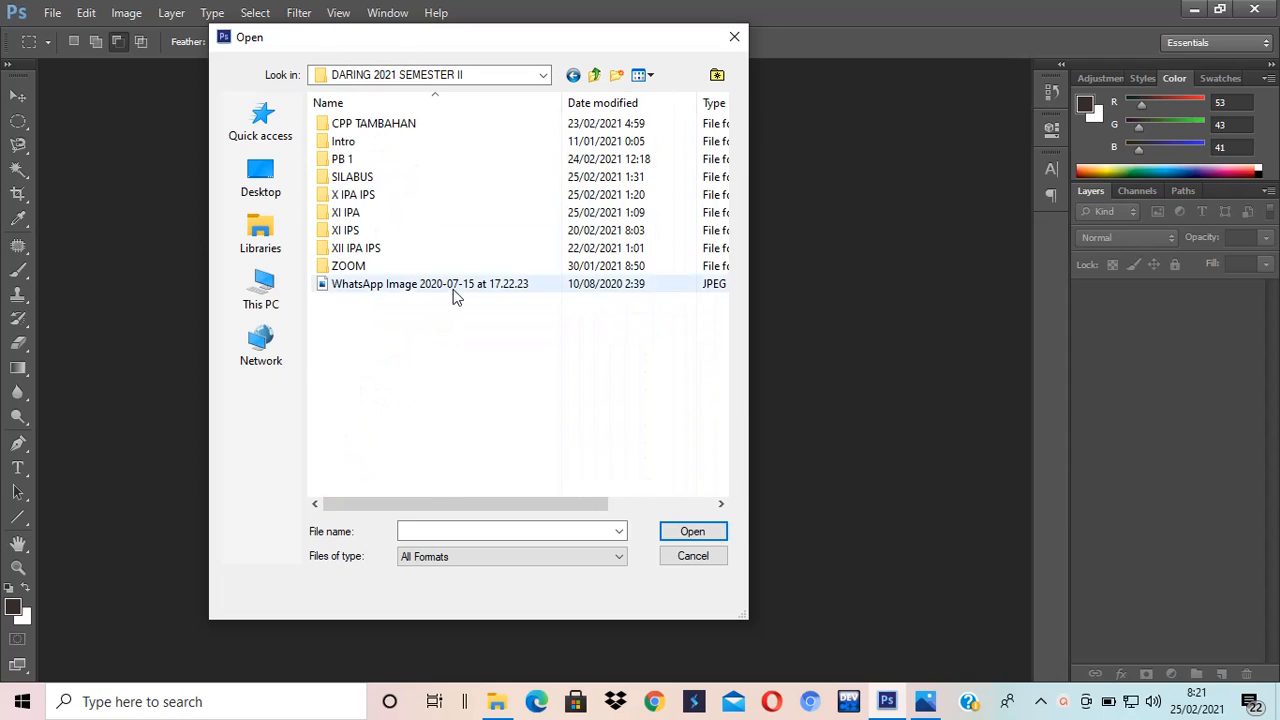
pyautogui.doubleClick(358, 196)
pyautogui.doubleClick(357, 140)
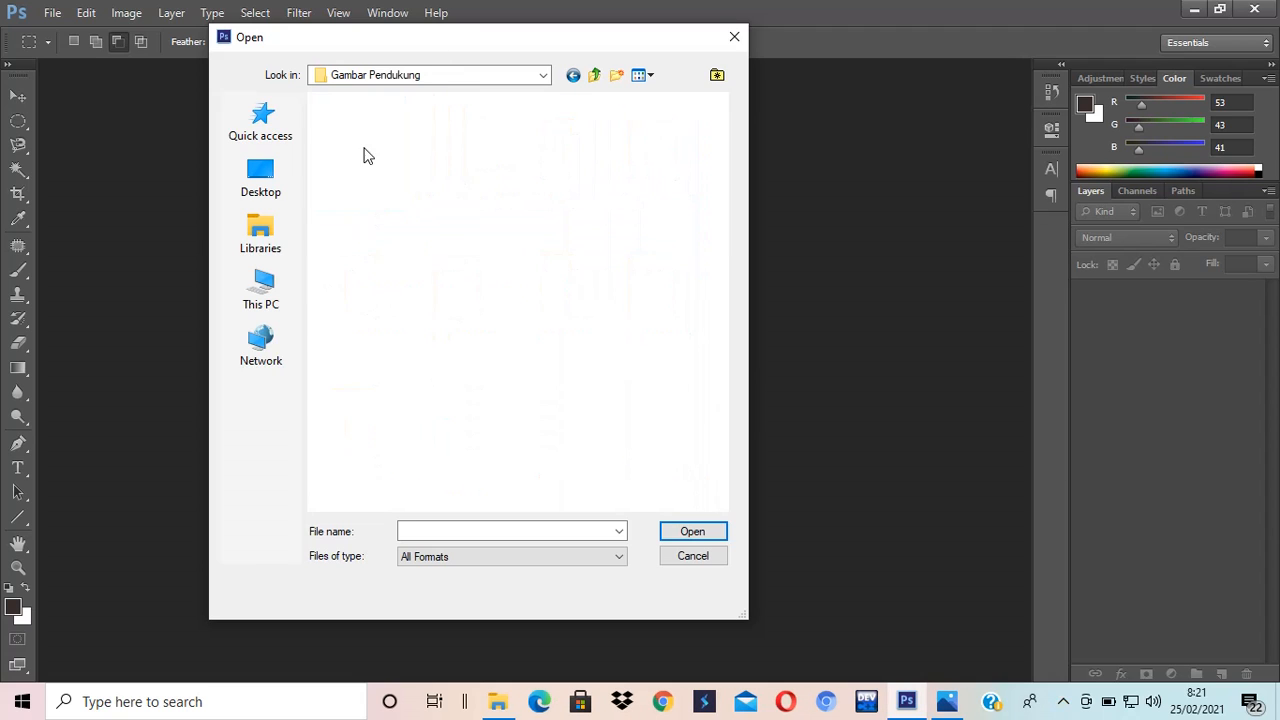
# Step: Open the images P9A_MASKING LANJUTAN and P9B_MASKING LANJUTAN together
pyautogui.scroll(-10, 580, 320)
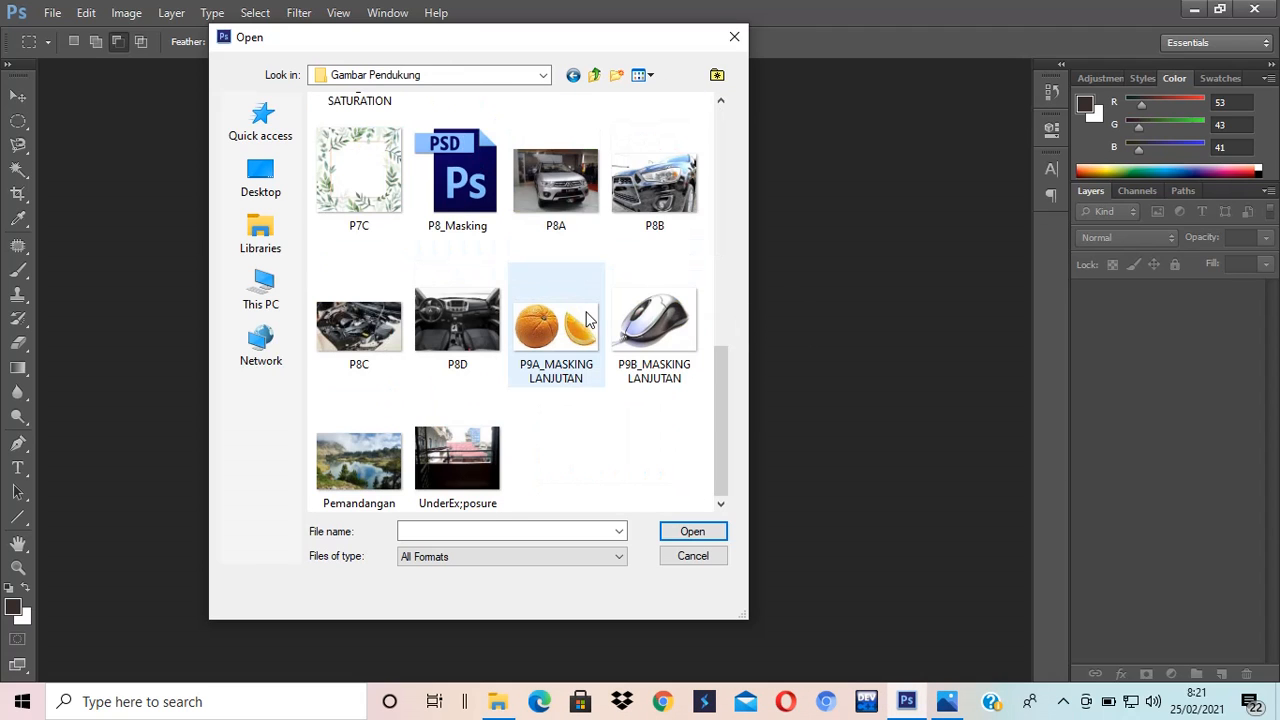
pyautogui.click(566, 330)
pyautogui.keyDown('ctrl'); pyautogui.click(665, 330); pyautogui.keyUp('ctrl')
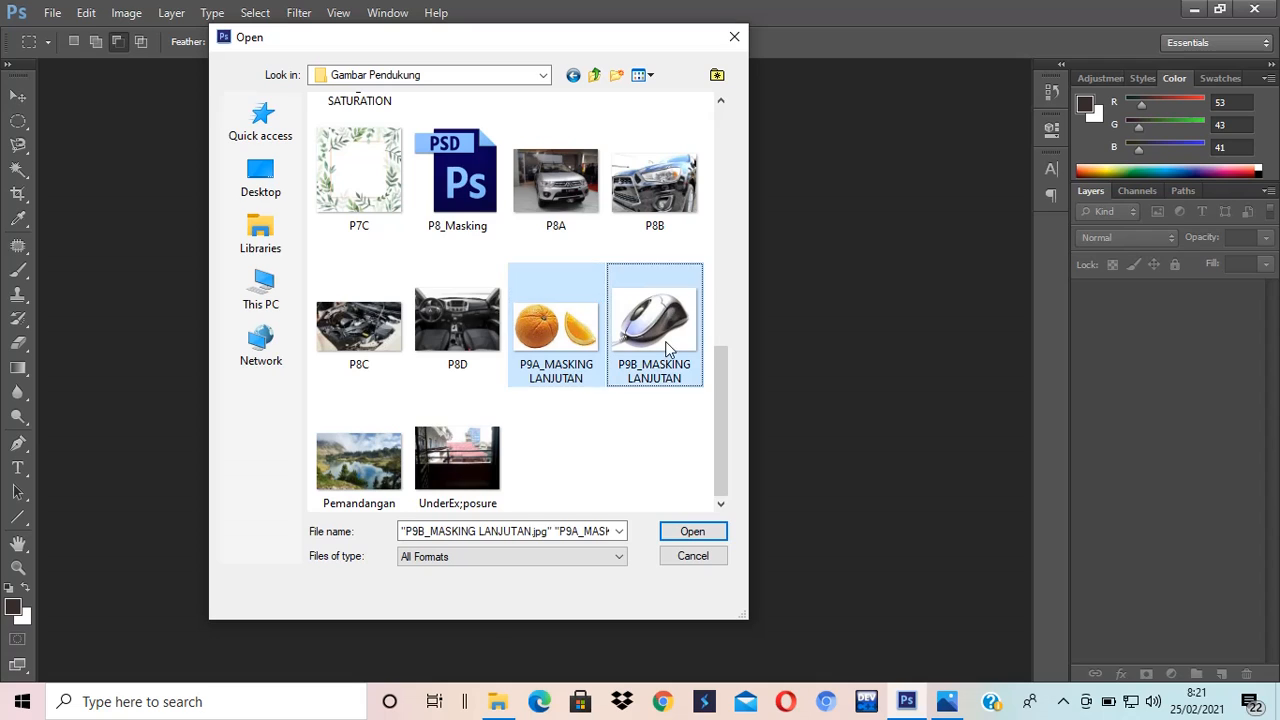
pyautogui.click(690, 531)
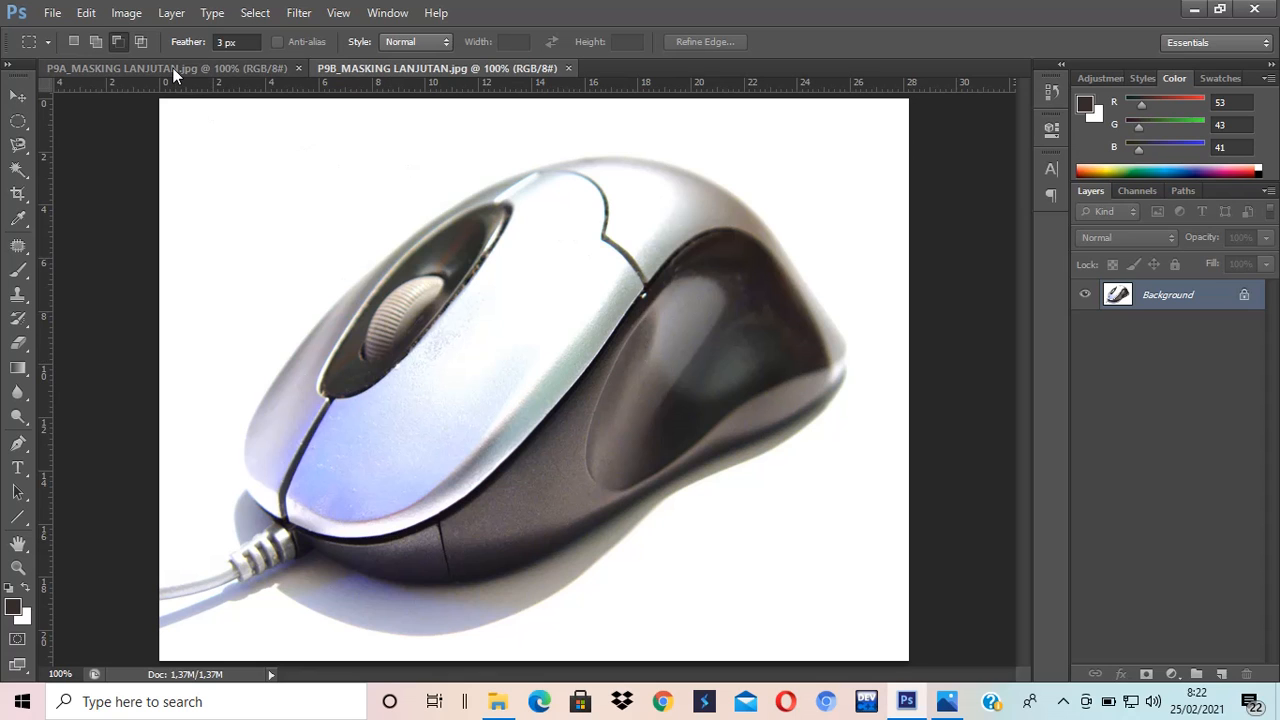
# Step: Float the orange and mouse images in separate windows, with the orange window partly overlapping the mouse window
pyautogui.moveTo(172, 67); pyautogui.dragTo(591, 262)
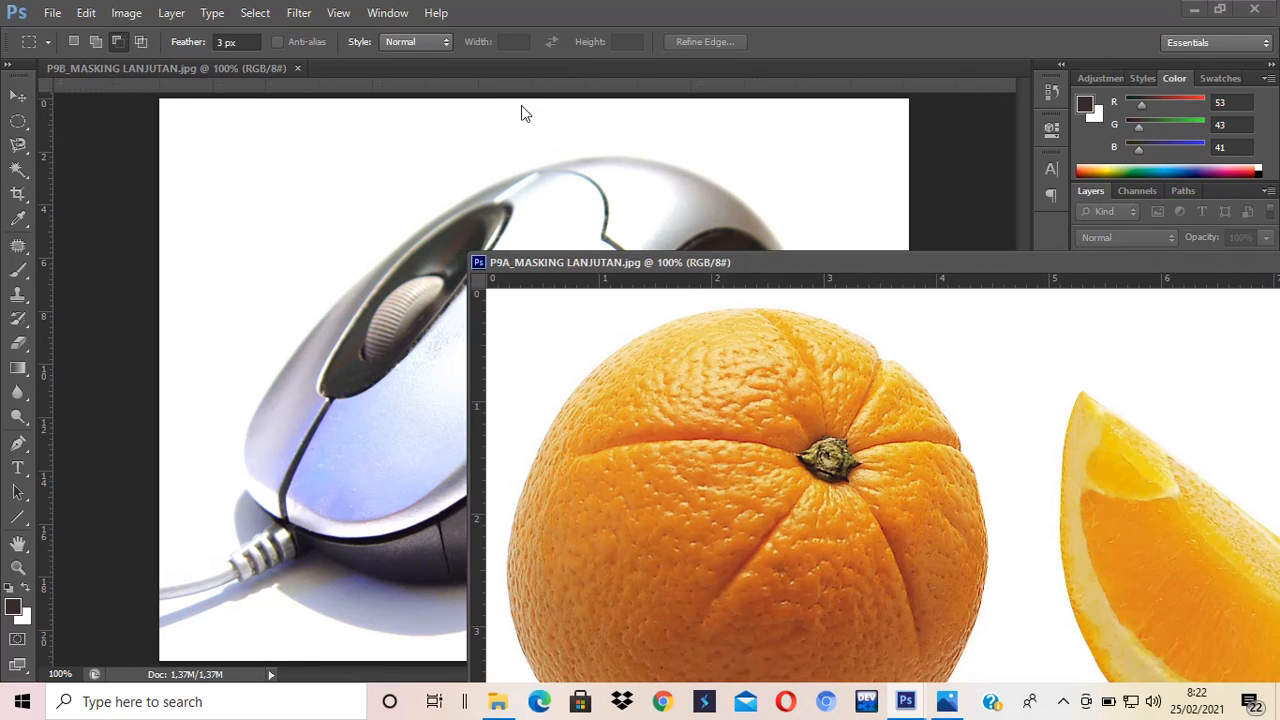
pyautogui.moveTo(174, 76); pyautogui.dragTo(215, 124)
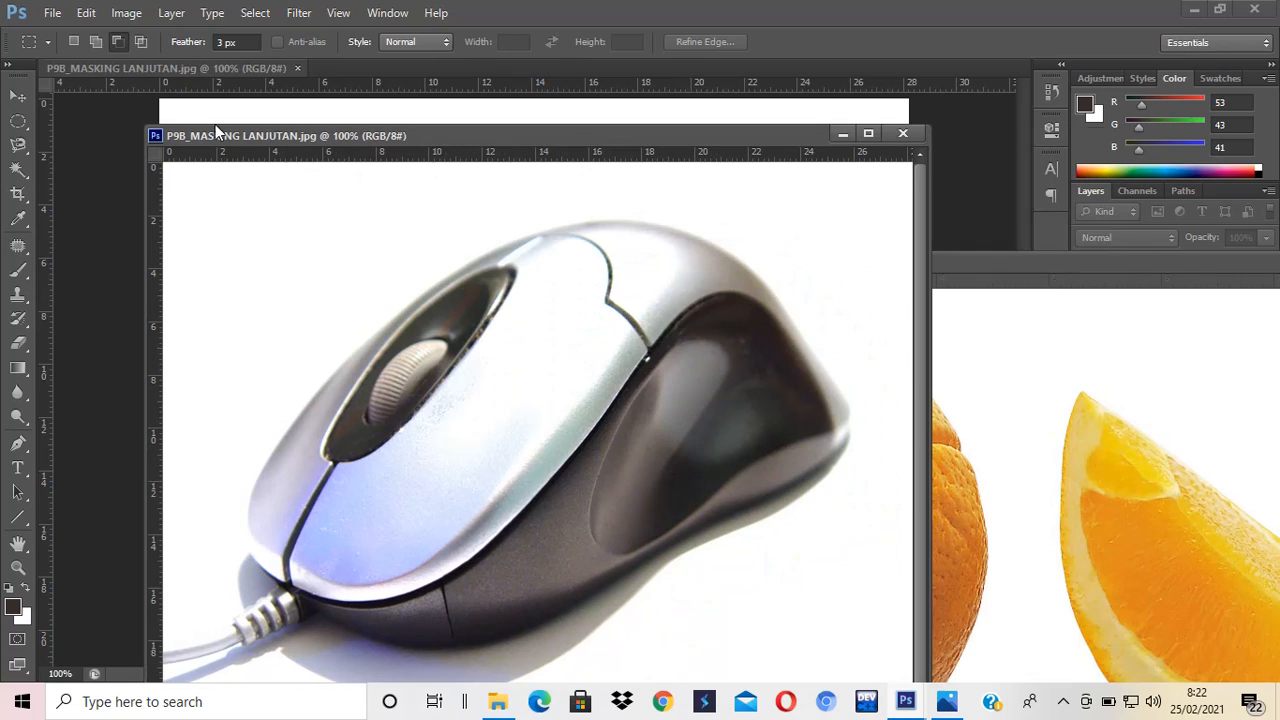
pyautogui.click(1078, 280)
pyautogui.moveTo(976, 264); pyautogui.dragTo(935, 168)
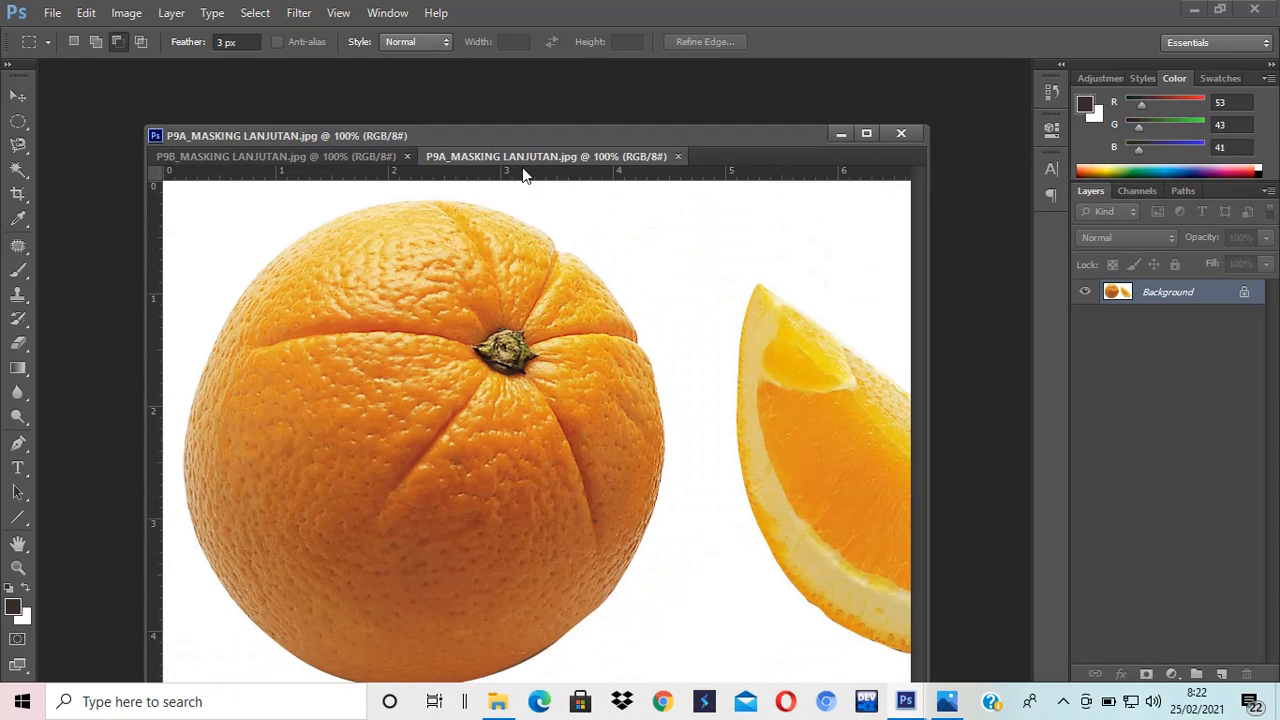
pyautogui.moveTo(610, 155); pyautogui.dragTo(577, 104)
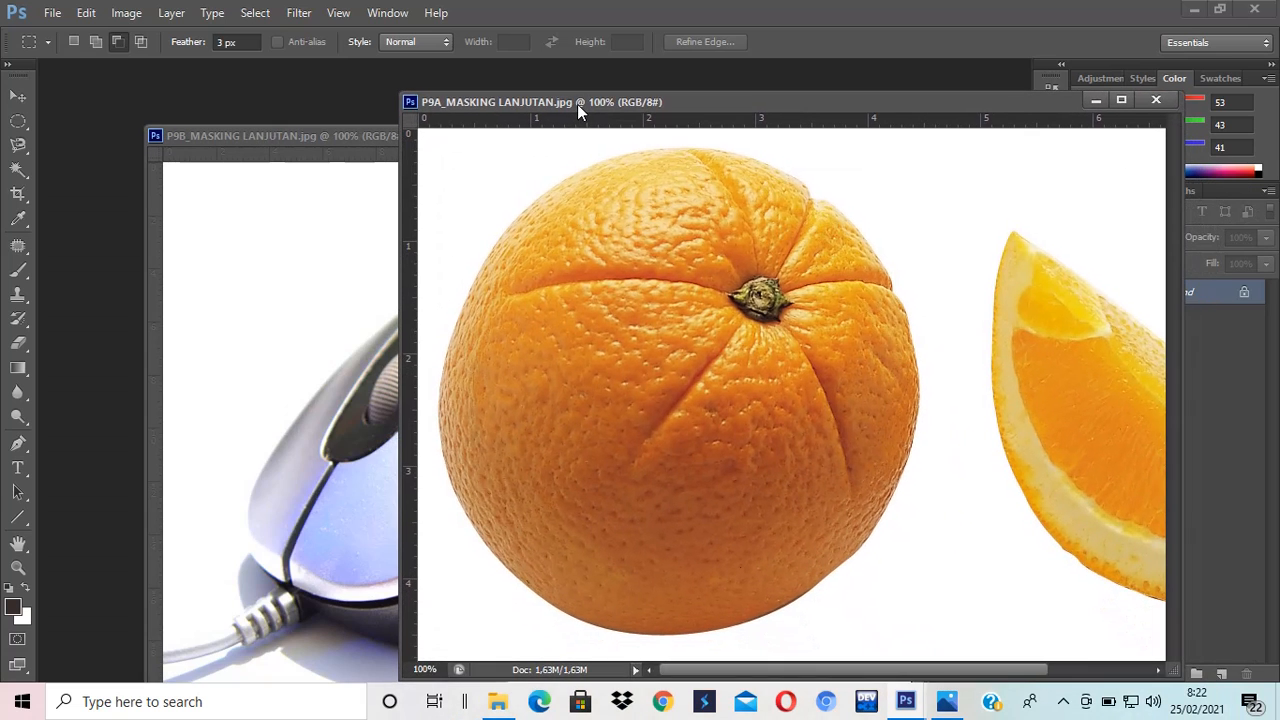
# Step: Make an elliptical selection around the whole orange in P9A_MASKING LANJUTAN.jpg
pyautogui.click(21, 125)
pyautogui.moveTo(557, 183); pyautogui.dragTo(920, 640)
pyautogui.press('space')
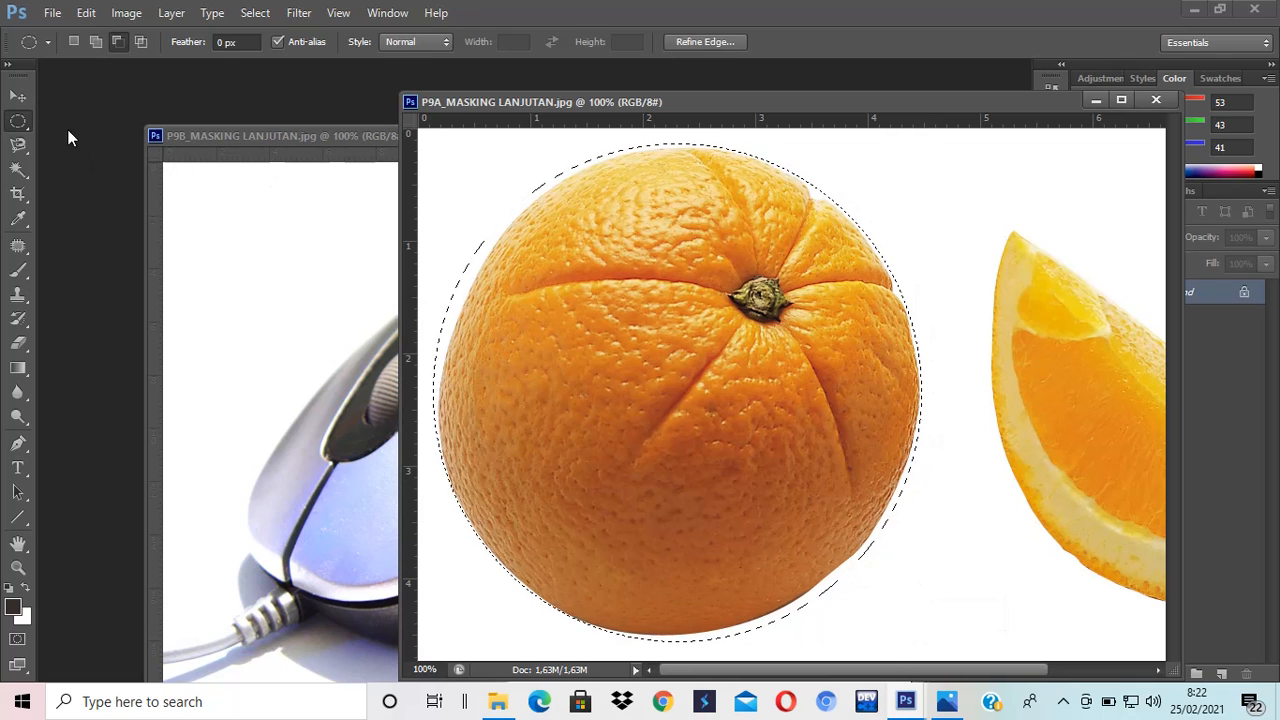
# Step: Copy the selected orange into the mouse image as a new layer, dock the orange document, and view both documents at 66.7%
pyautogui.click(19, 96)
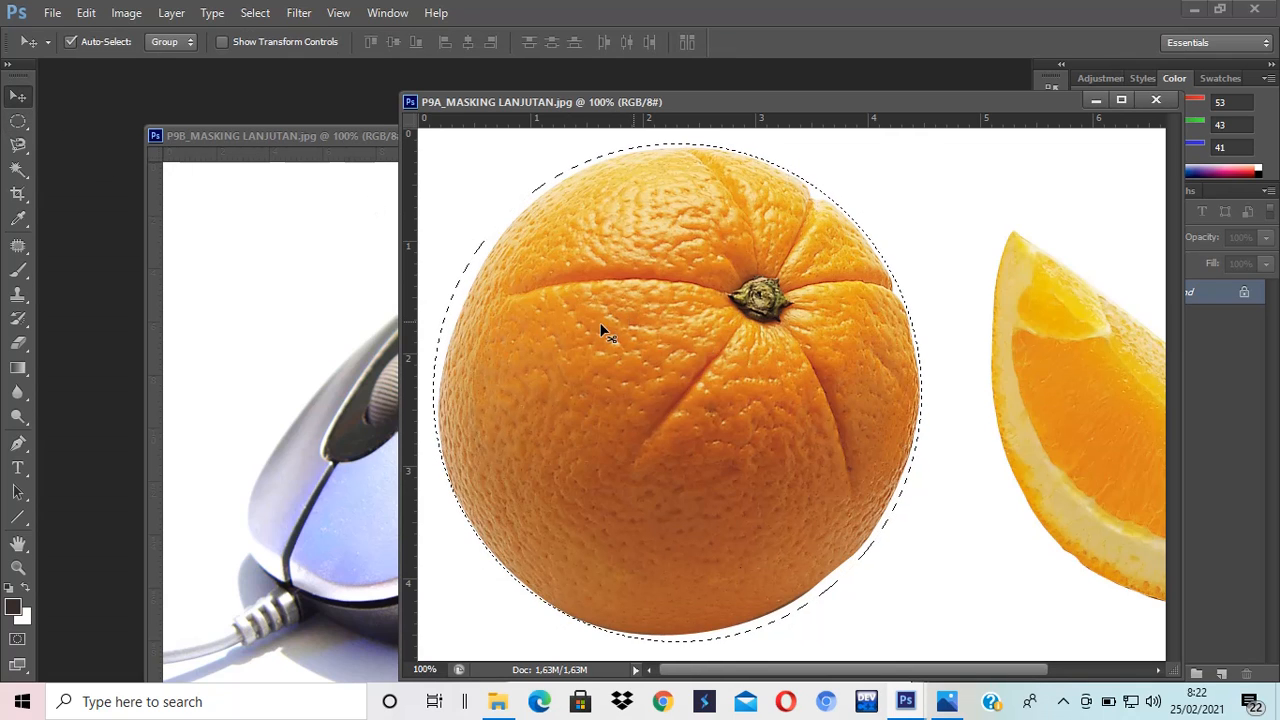
pyautogui.moveTo(362, 352); pyautogui.dragTo(364, 352)
pyautogui.moveTo(952, 98); pyautogui.dragTo(605, 68)
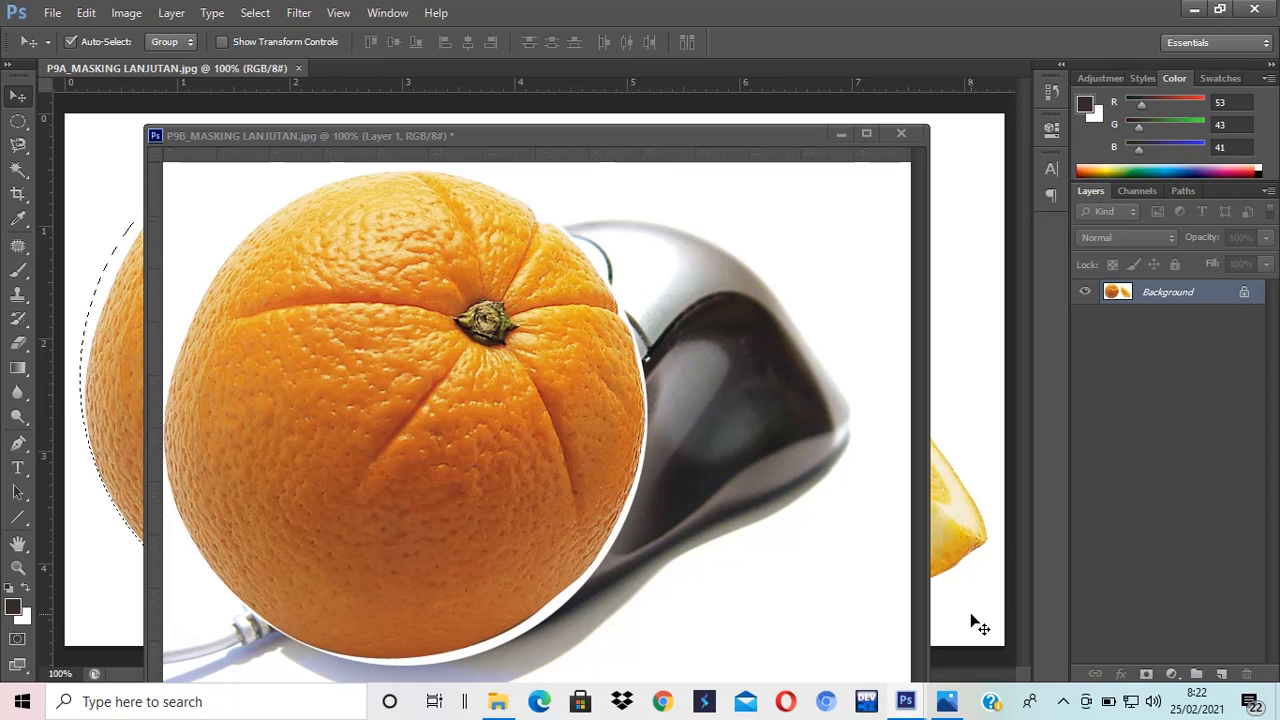
pyautogui.hotkey('ctrl', '-')
pyautogui.hotkey('ctrl', '-')
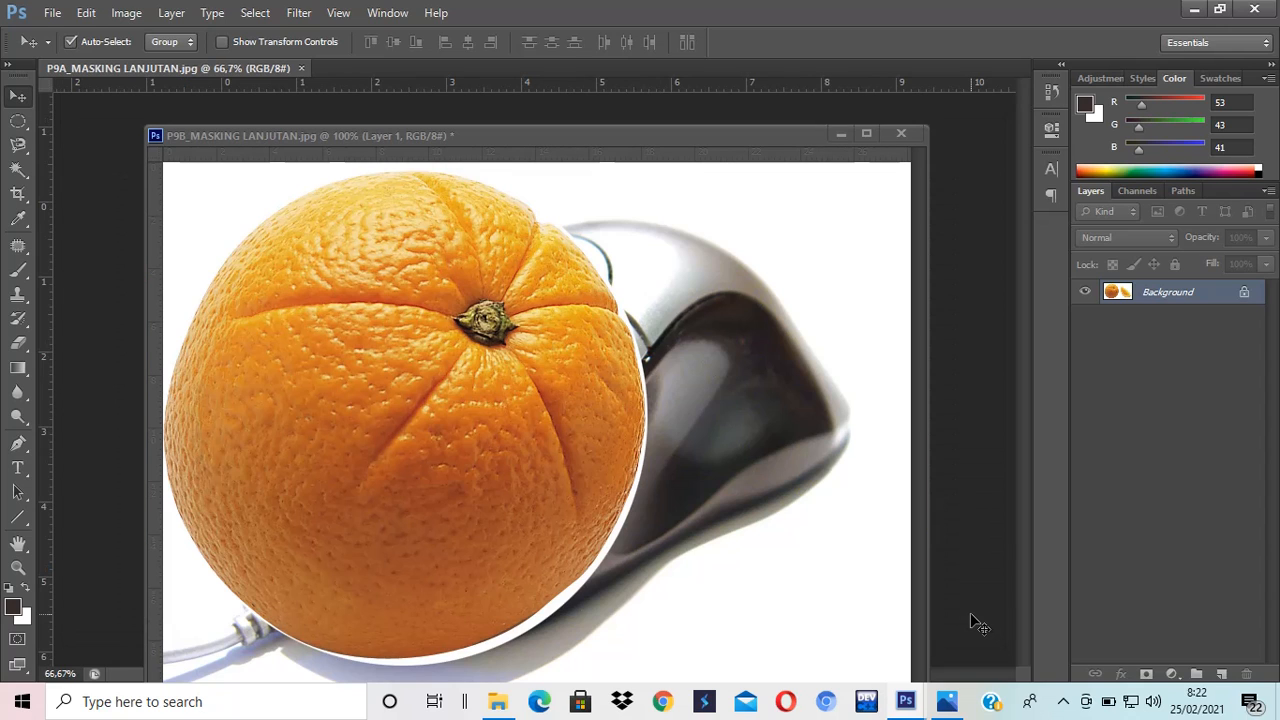
pyautogui.click(700, 165)
pyautogui.hotkey('ctrl', '-')
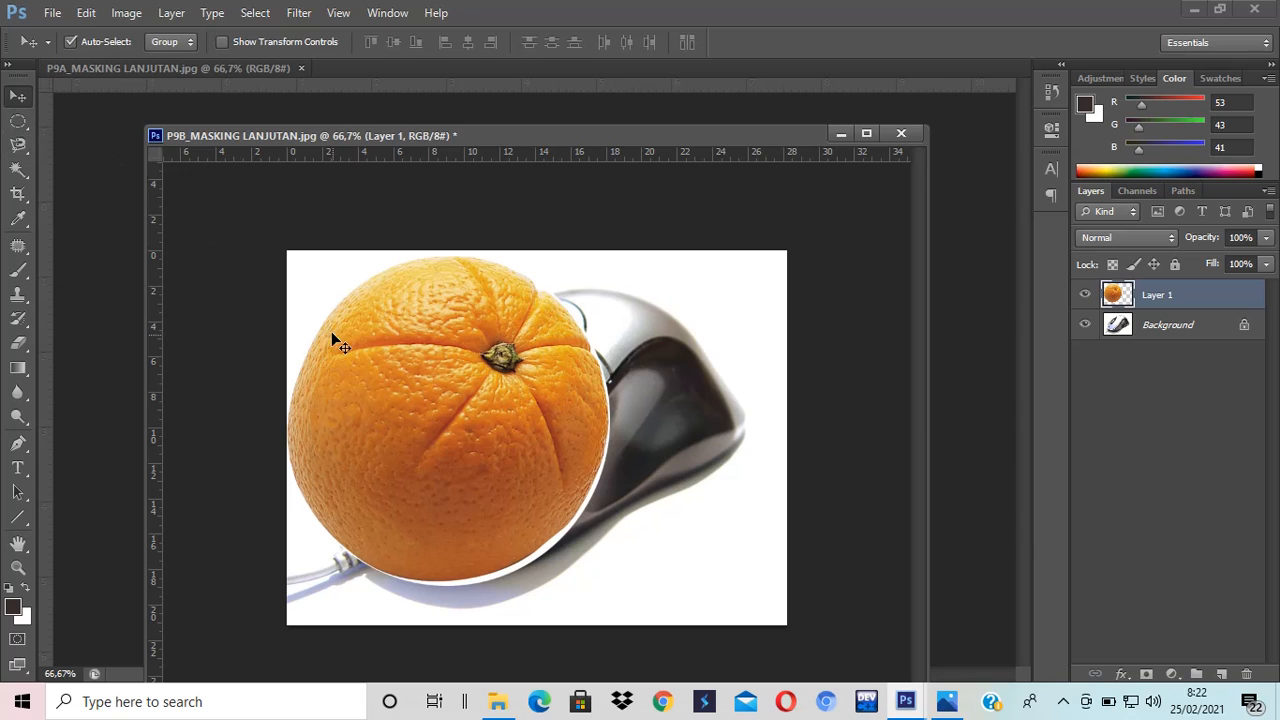
# Step: Move the orange layer over the body of the mouse and set the layer's opacity to 62%
pyautogui.moveTo(355, 360); pyautogui.dragTo(473, 356)
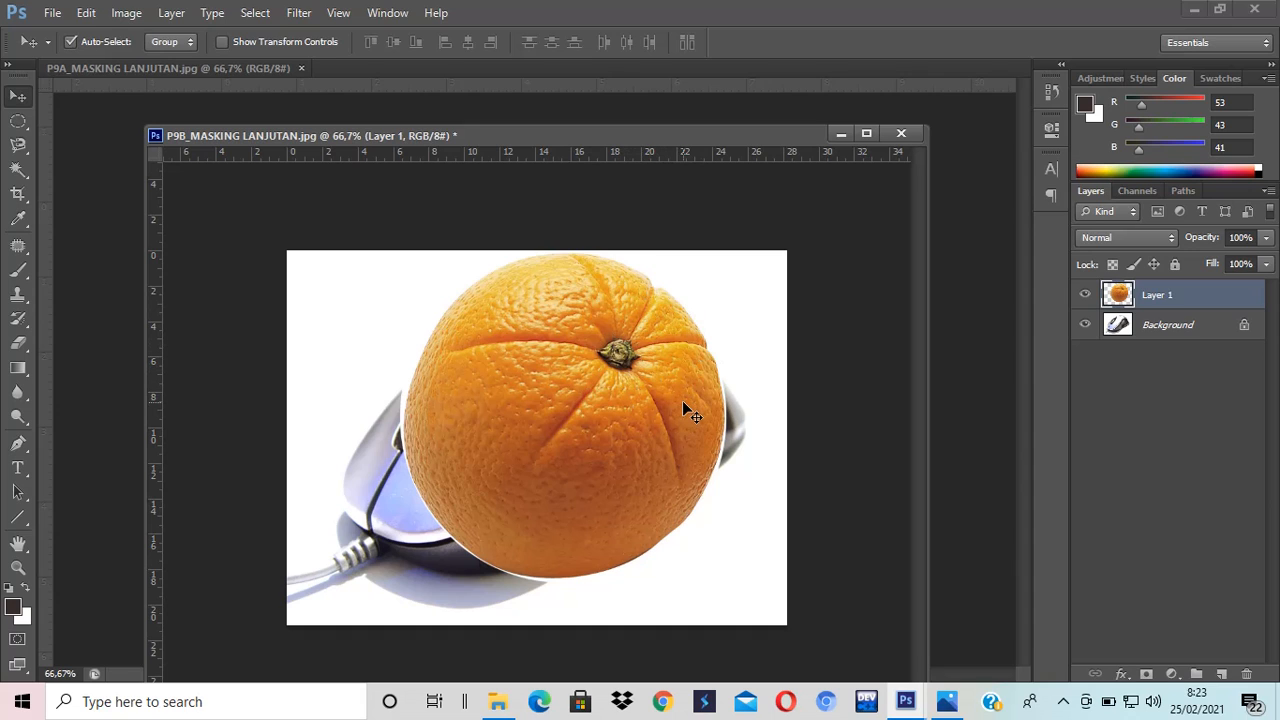
pyautogui.hotkey('ctrl', 't')
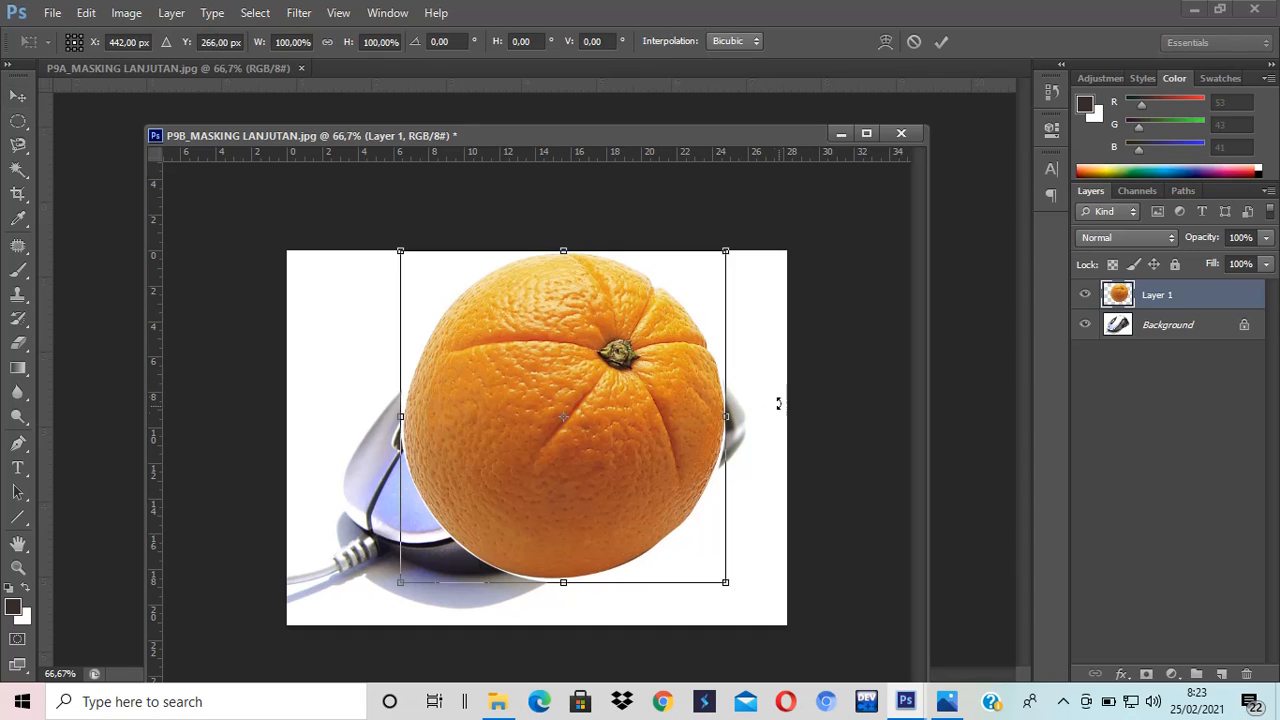
pyautogui.press('Return')
pyautogui.click(1266, 237)
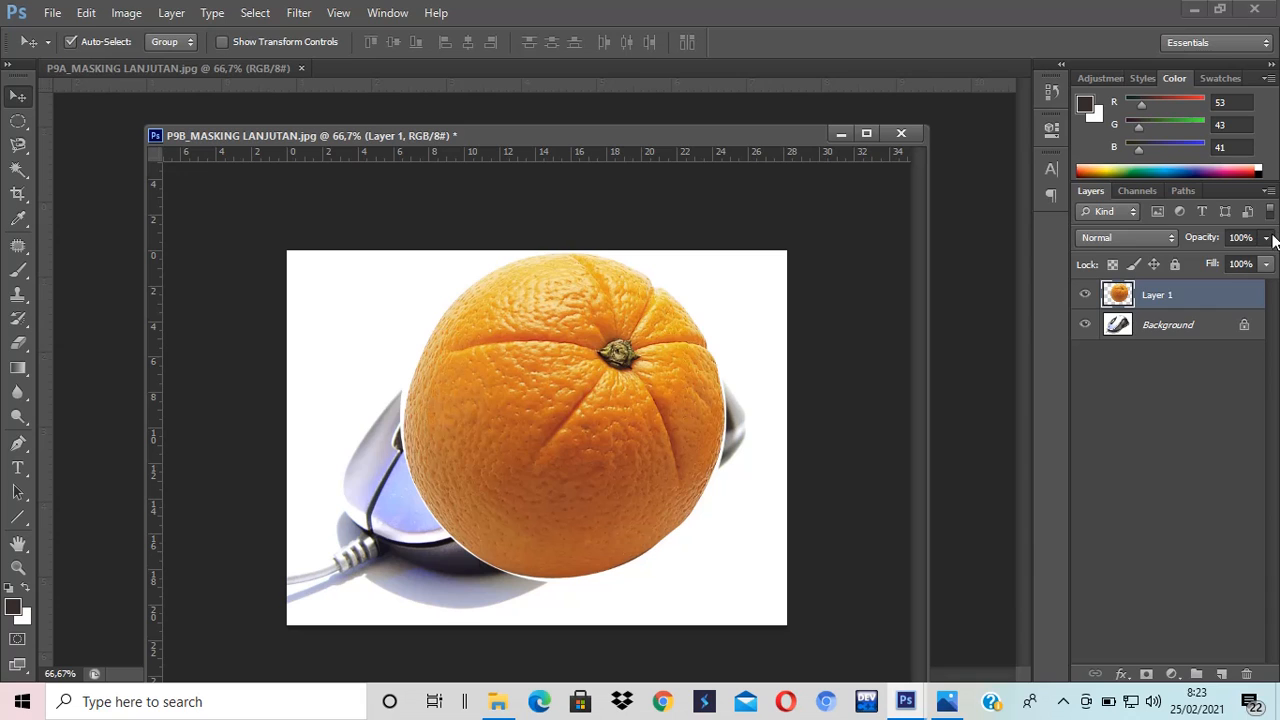
pyautogui.moveTo(1268, 260); pyautogui.dragTo(1236, 261)
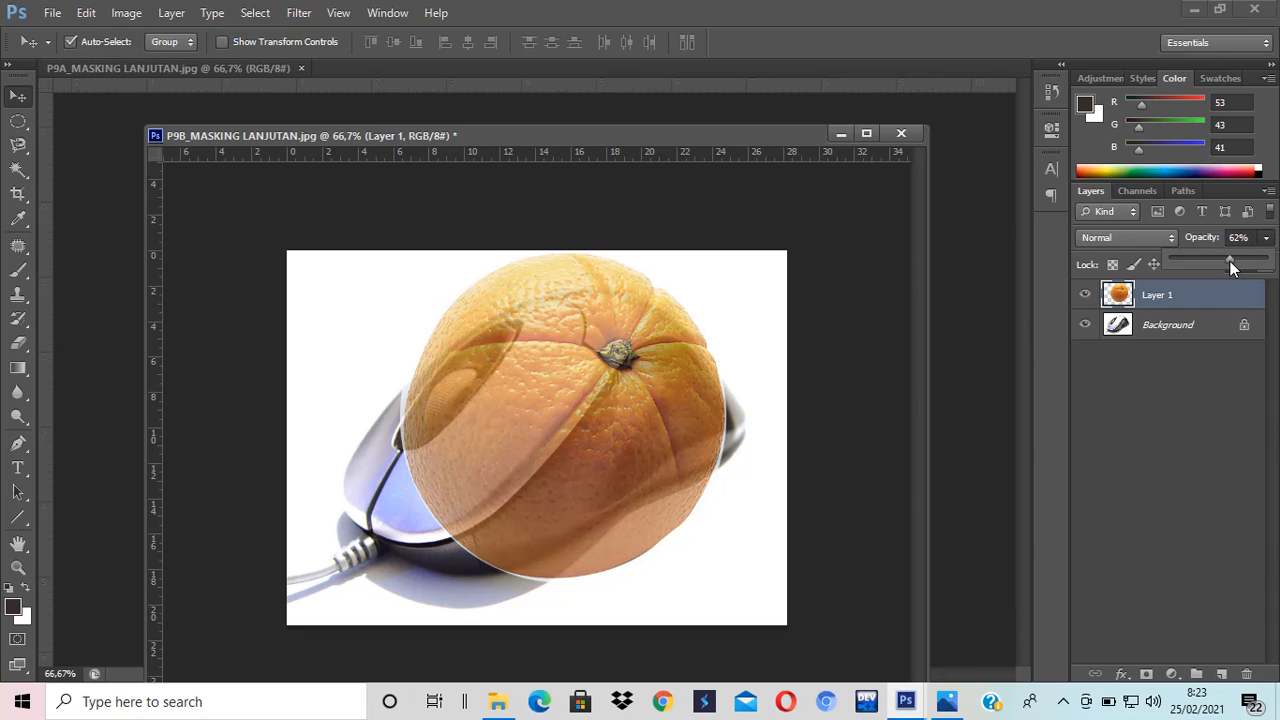
pyautogui.click(542, 455)
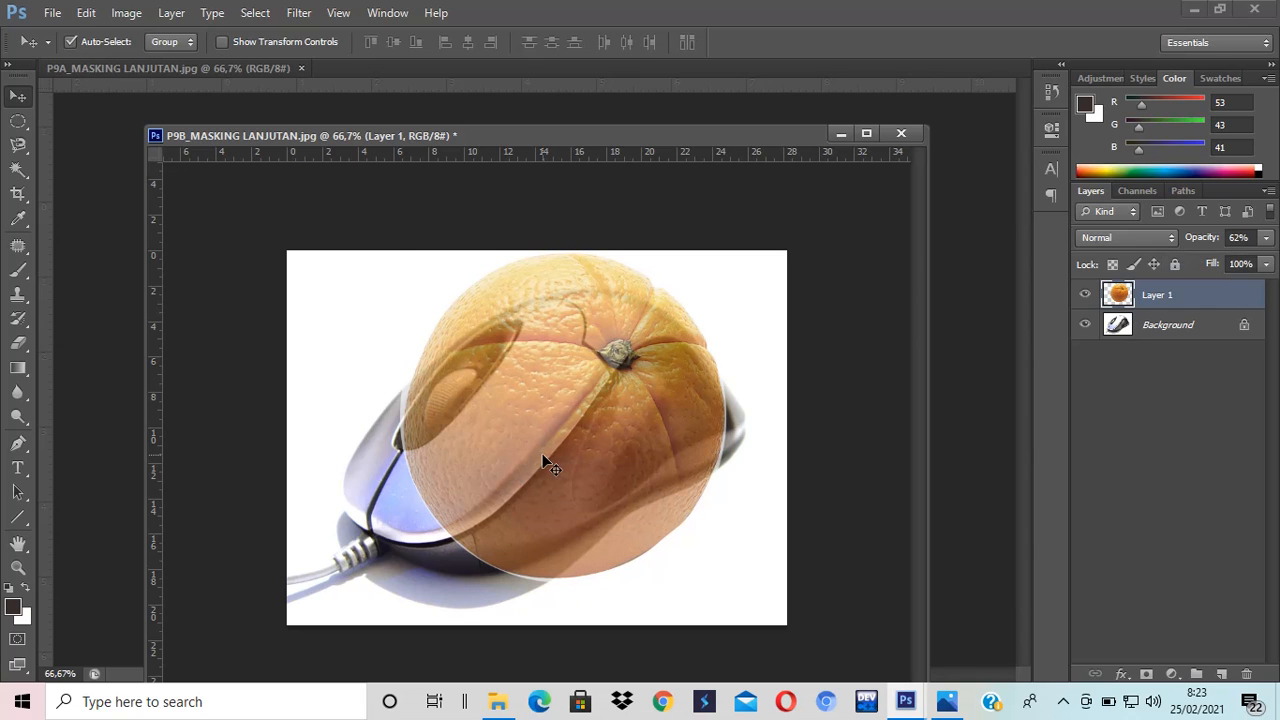
# Step: Enlarge the orange layer with Free Transform and reposition it so the orange peel covers the whole mouse body
pyautogui.hotkey('ctrl', 't')
pyautogui.moveTo(532, 478); pyautogui.dragTo(467, 495)
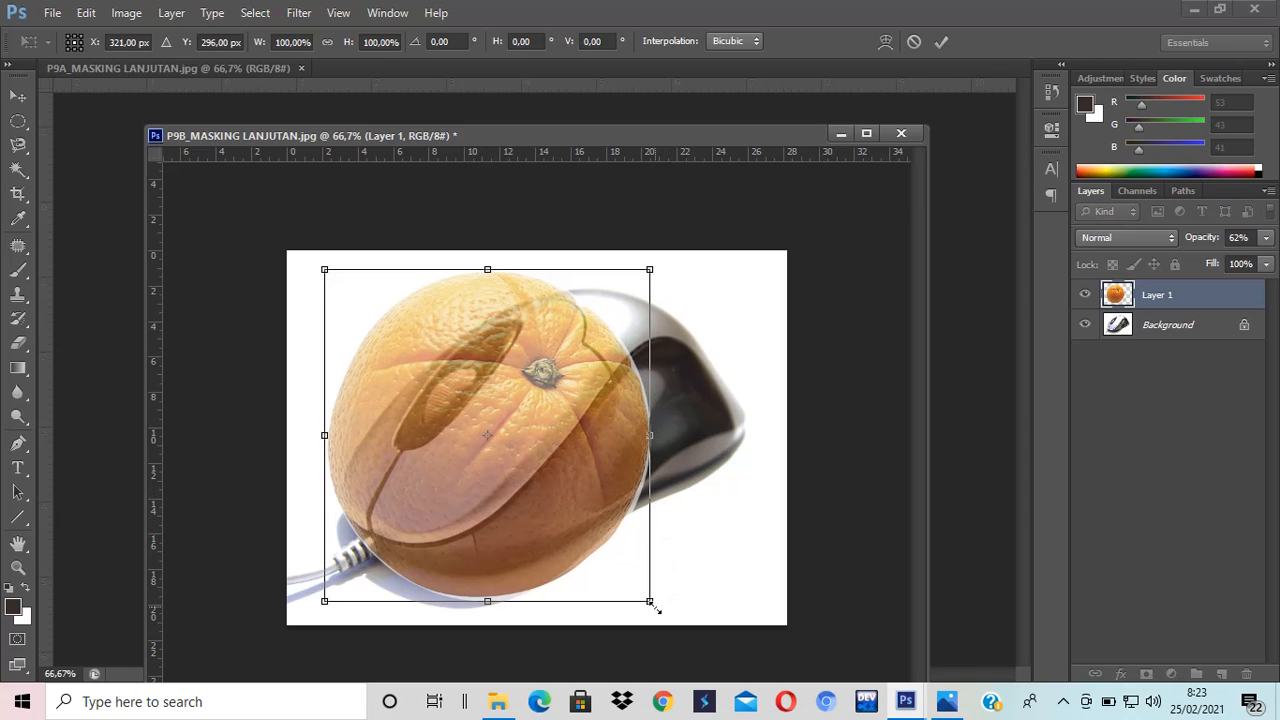
pyautogui.moveTo(650, 608); pyautogui.dragTo(1095, 716)
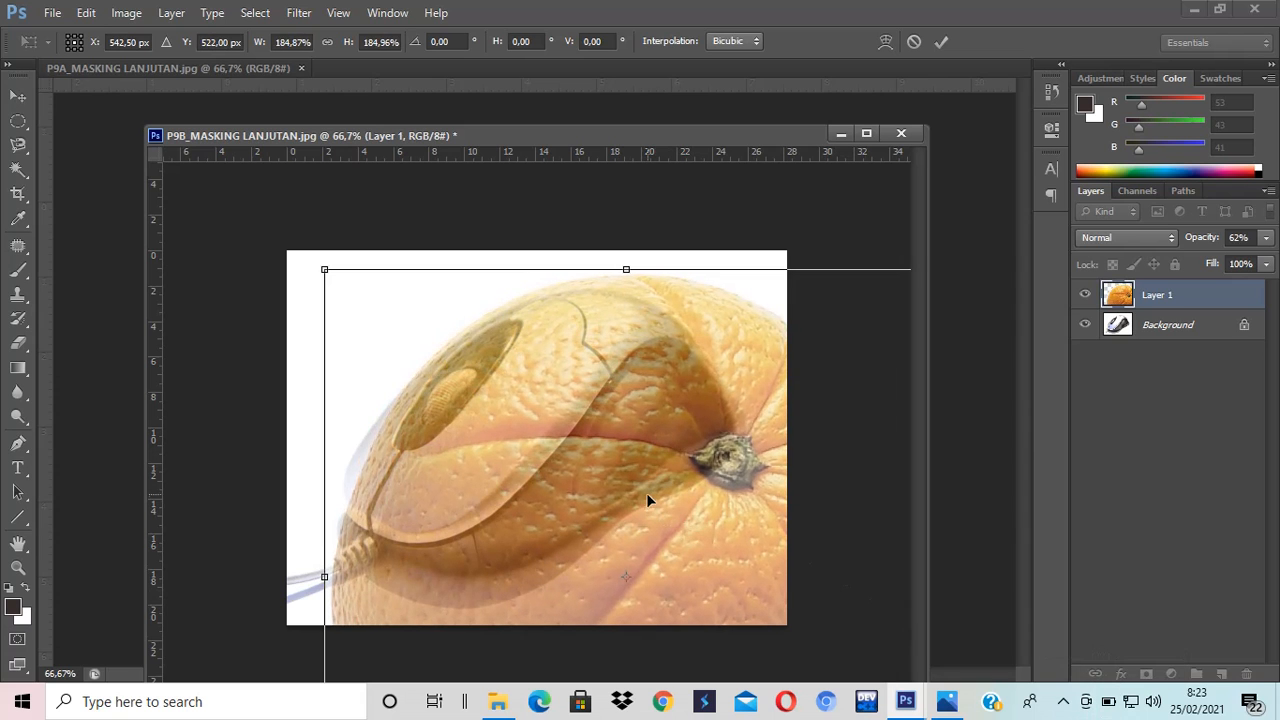
pyautogui.moveTo(647, 499); pyautogui.dragTo(631, 315)
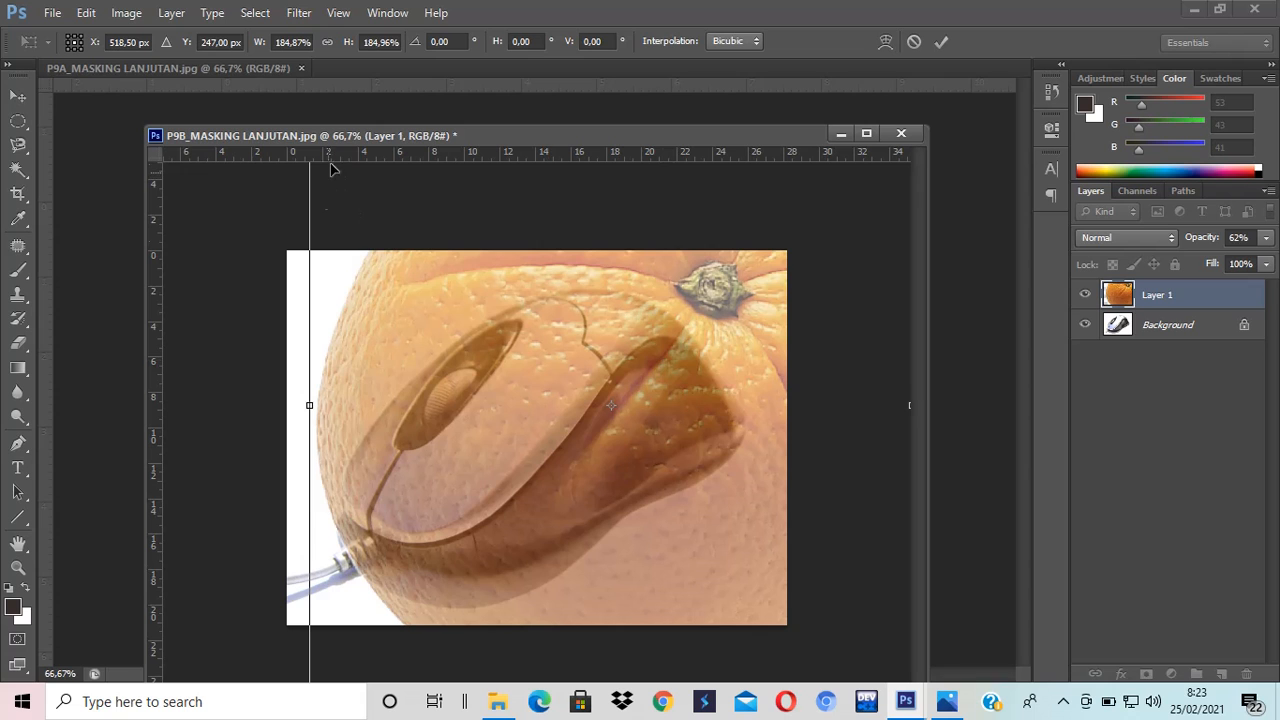
pyautogui.moveTo(444, 292); pyautogui.dragTo(467, 455)
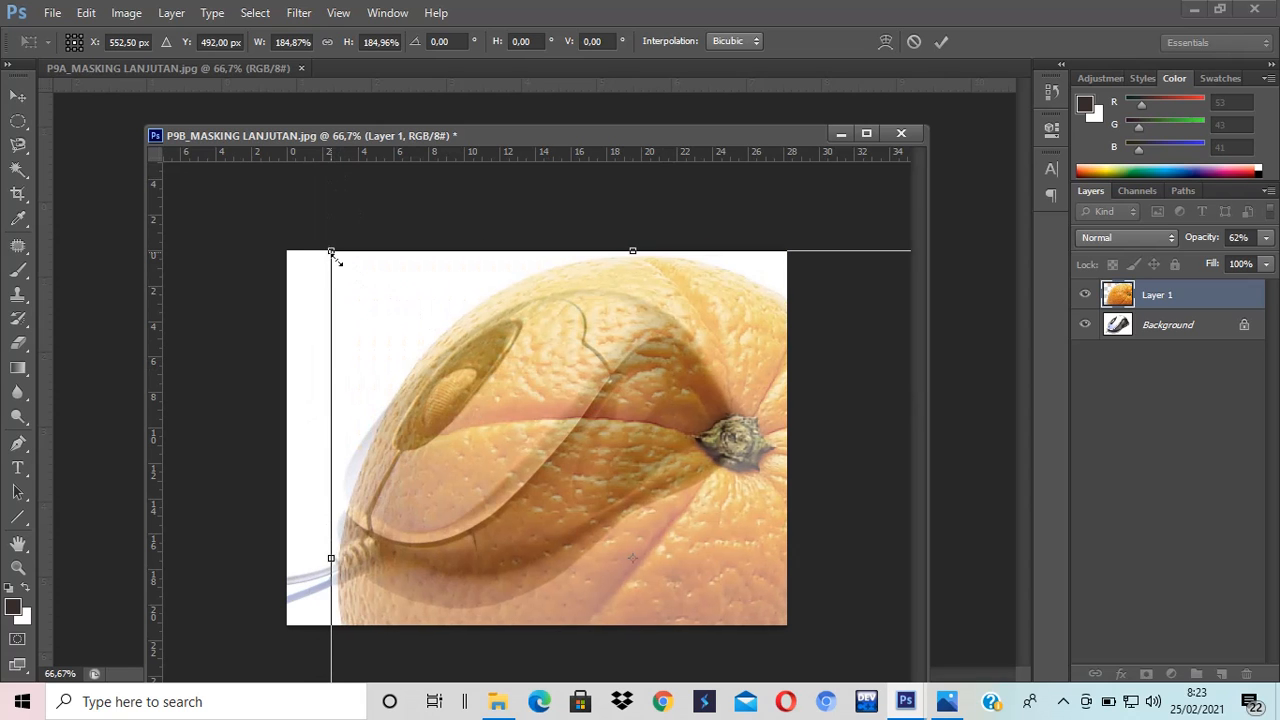
pyautogui.moveTo(331, 252); pyautogui.dragTo(443, 363)
pyautogui.moveTo(596, 465); pyautogui.dragTo(495, 303)
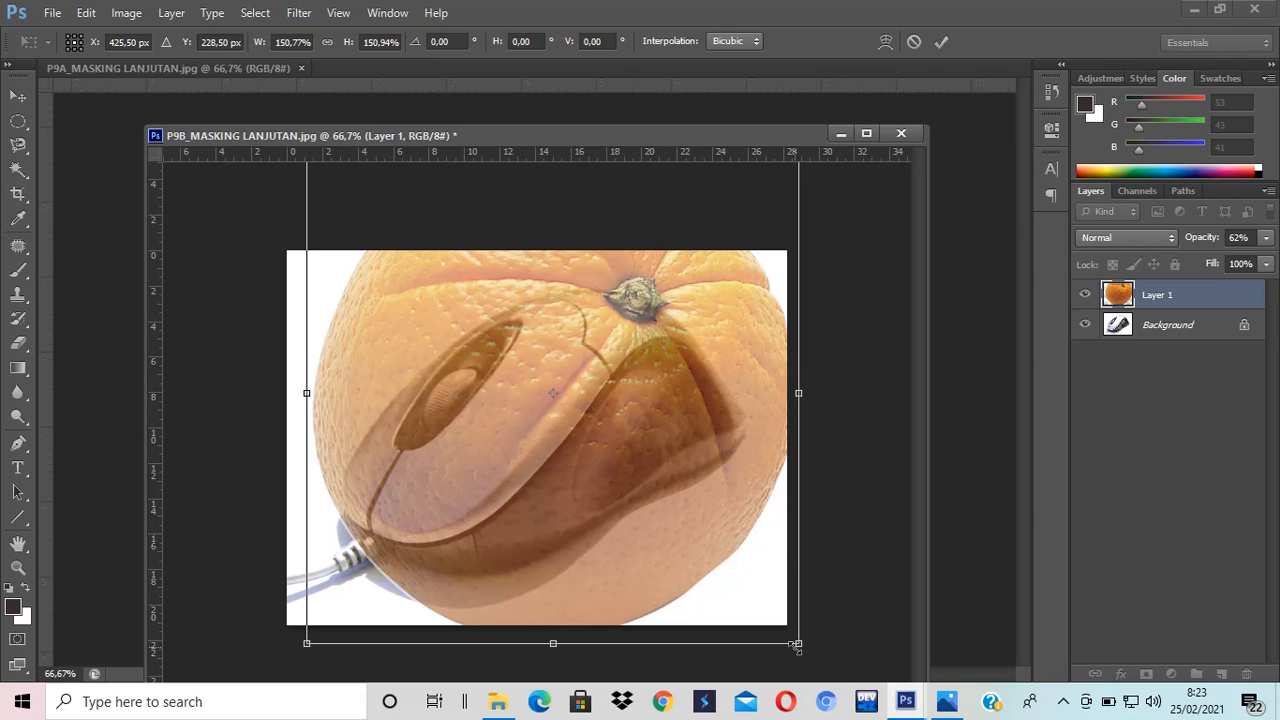
pyautogui.moveTo(796, 647); pyautogui.dragTo(1008, 712)
pyautogui.press('Return')
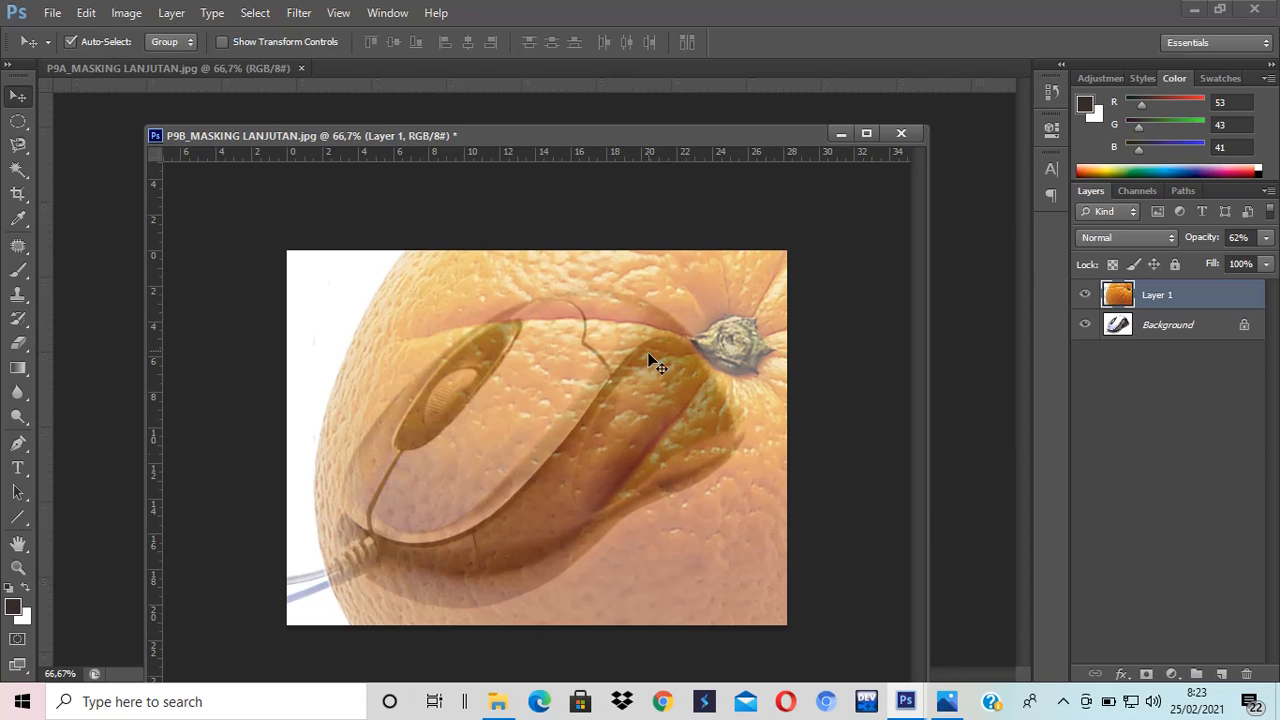
pyautogui.moveTo(648, 357); pyautogui.dragTo(641, 340)
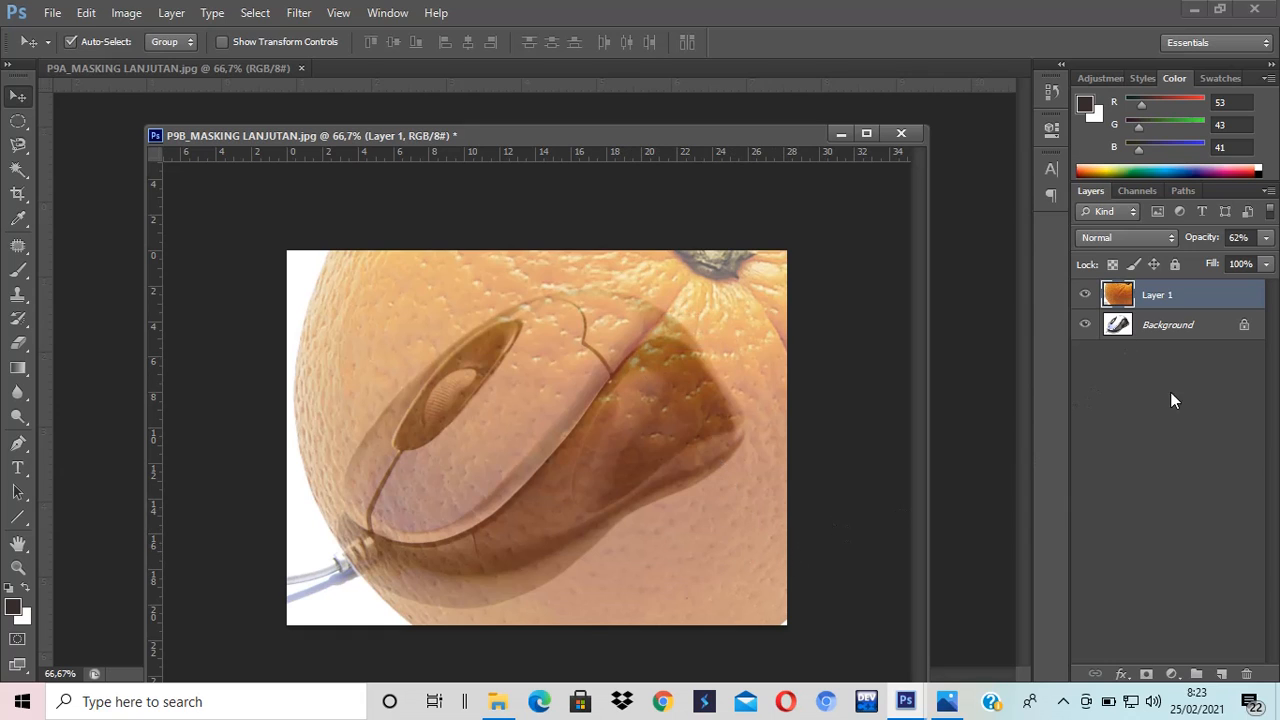
# Step: Add a layer mask to the orange layer and ready the Brush tool with black as the foreground color
pyautogui.click(1147, 675)
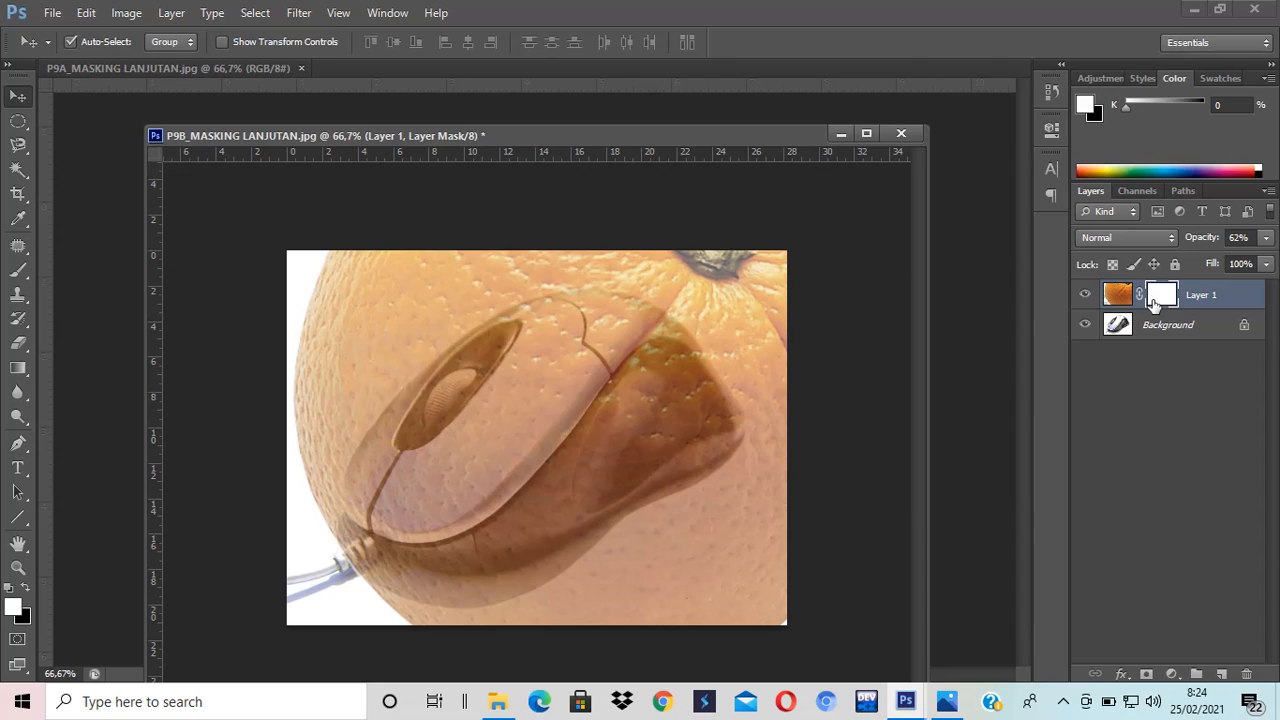
pyautogui.click(20, 269)
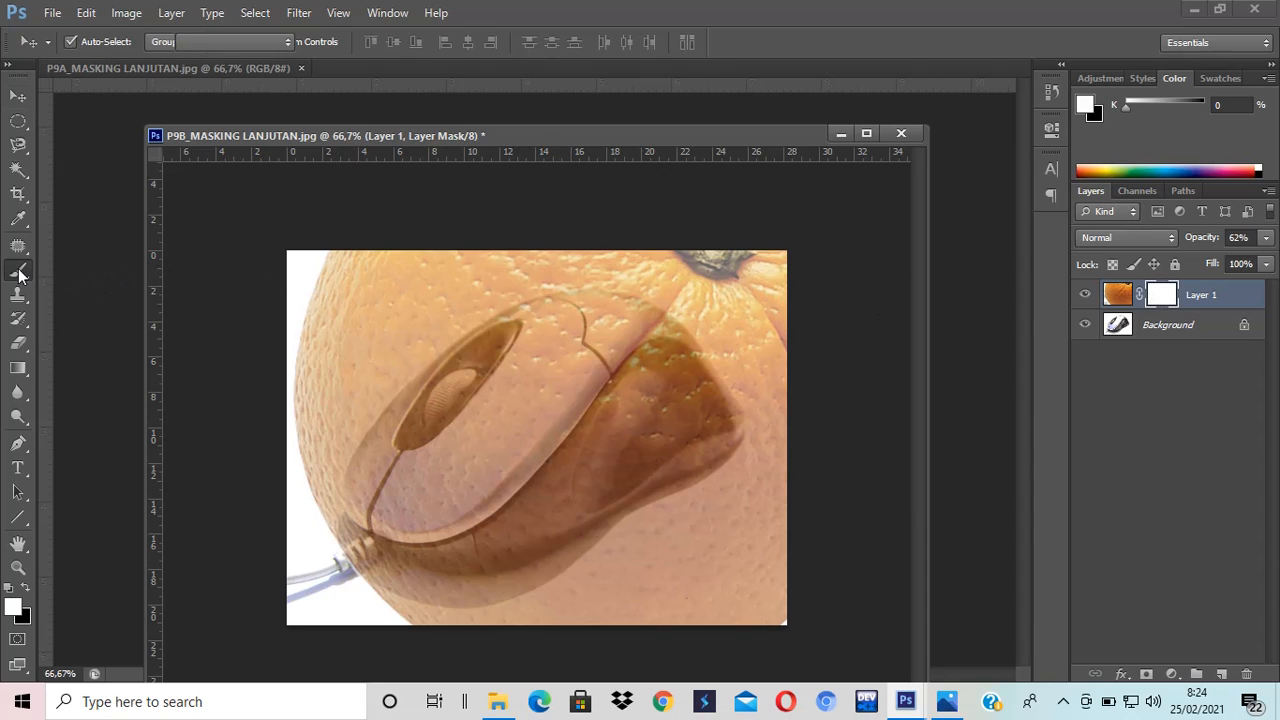
pyautogui.click(29, 587)
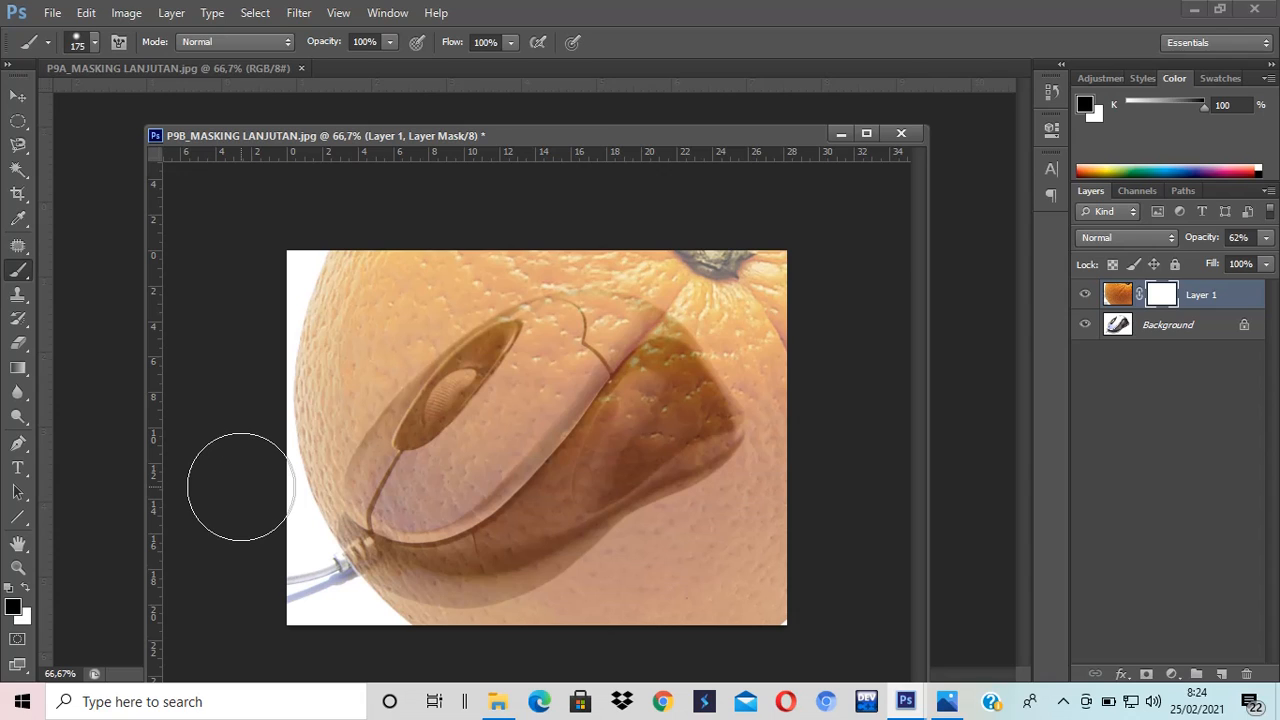
# Step: Set the brush to a size of 100 px with 58% hardness
pyautogui.press('[')
pyautogui.press('[')
pyautogui.press('[')
pyautogui.click(94, 43)
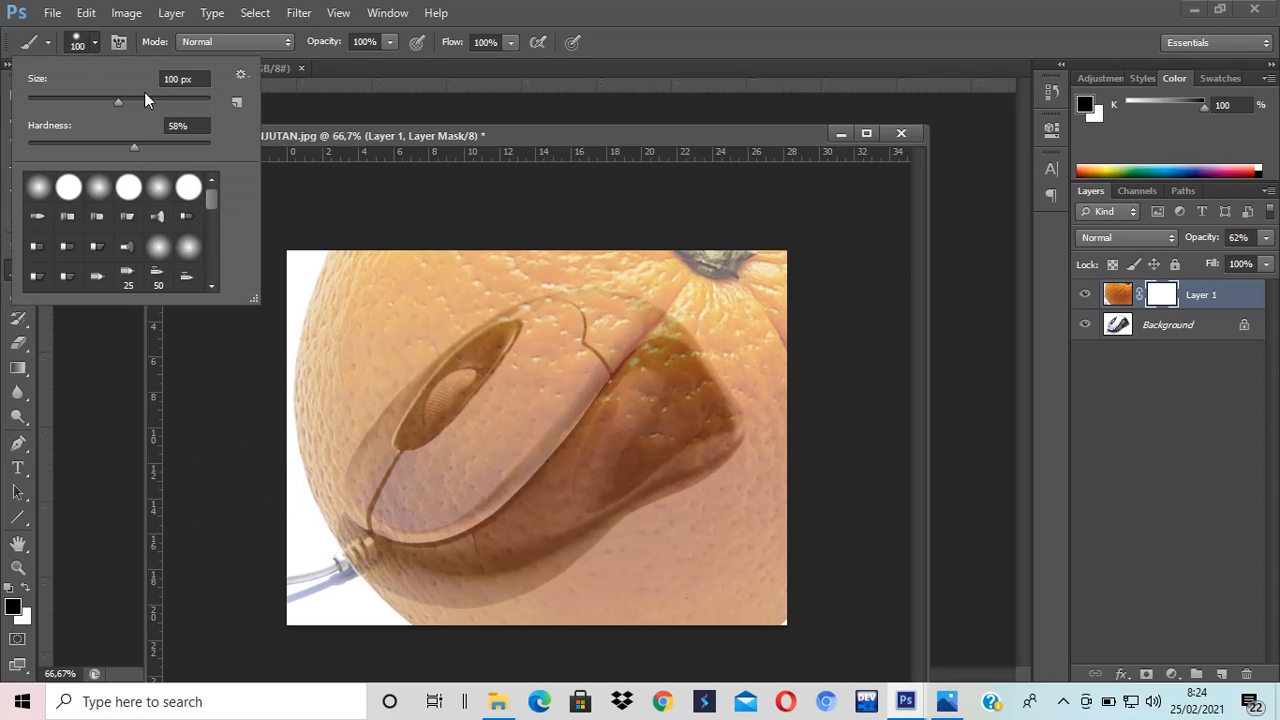
pyautogui.click(135, 148)
pyautogui.click(928, 10)
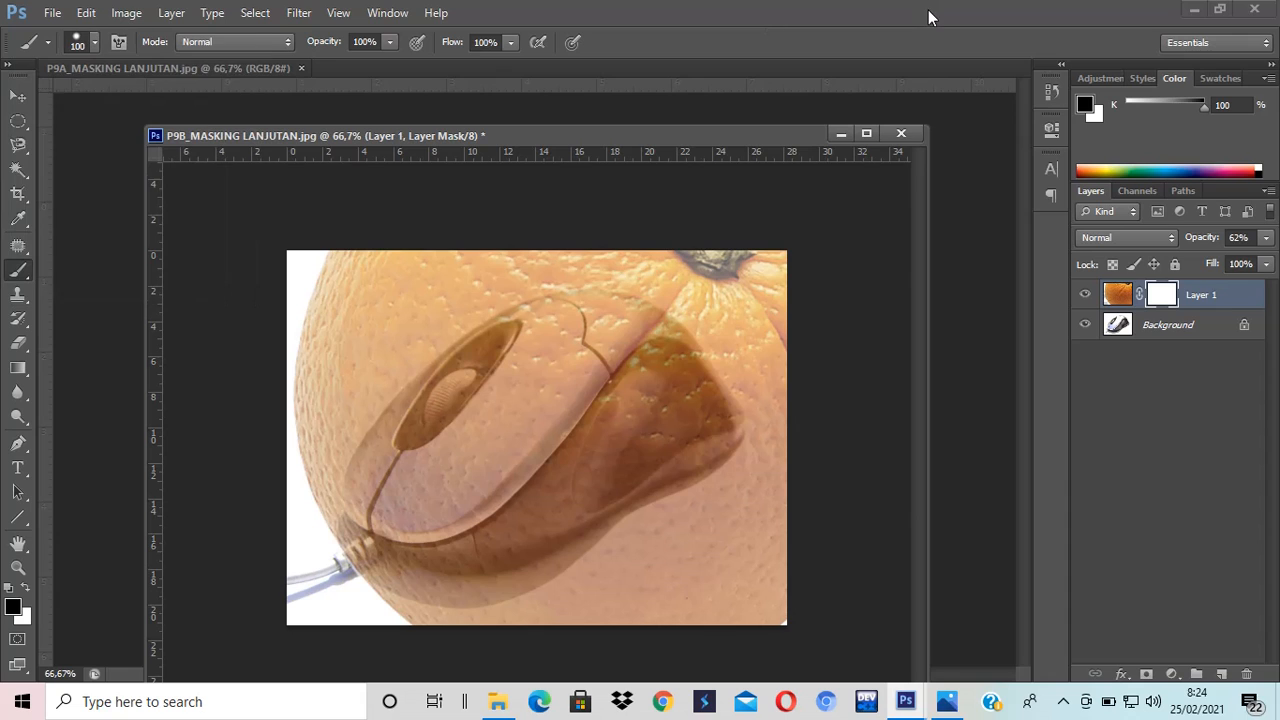
# Step: Paint black on the orange layer's mask to roughly hide the peel outside the computer mouse's outline
pyautogui.moveTo(720, 260)
pyautogui.mouseDown()
pyautogui.moveTo(800, 308)
pyautogui.moveTo(763, 283)
pyautogui.moveTo(549, 245)
pyautogui.moveTo(356, 267)
pyautogui.moveTo(321, 289)
pyautogui.moveTo(298, 342)
pyautogui.moveTo(287, 495)
pyautogui.moveTo(318, 570)
pyautogui.moveTo(357, 612)
pyautogui.moveTo(576, 614)
pyautogui.moveTo(814, 568)
pyautogui.moveTo(698, 623)
pyautogui.moveTo(776, 527)
pyautogui.moveTo(802, 450)
pyautogui.moveTo(803, 426)
pyautogui.moveTo(689, 278)
pyautogui.moveTo(742, 313)
pyautogui.moveTo(782, 354)
pyautogui.moveTo(798, 434)
pyautogui.moveTo(756, 499)
pyautogui.moveTo(679, 540)
pyautogui.moveTo(732, 519)
pyautogui.moveTo(607, 570)
pyautogui.mouseUp()
pyautogui.moveTo(565, 590)
pyautogui.mouseDown()
pyautogui.moveTo(508, 614)
pyautogui.moveTo(437, 614)
pyautogui.moveTo(305, 562)
pyautogui.moveTo(348, 599)
pyautogui.moveTo(433, 625)
pyautogui.moveTo(601, 607)
pyautogui.moveTo(727, 558)
pyautogui.moveTo(763, 462)
pyautogui.moveTo(783, 445)
pyautogui.moveTo(780, 390)
pyautogui.moveTo(784, 445)
pyautogui.mouseUp()
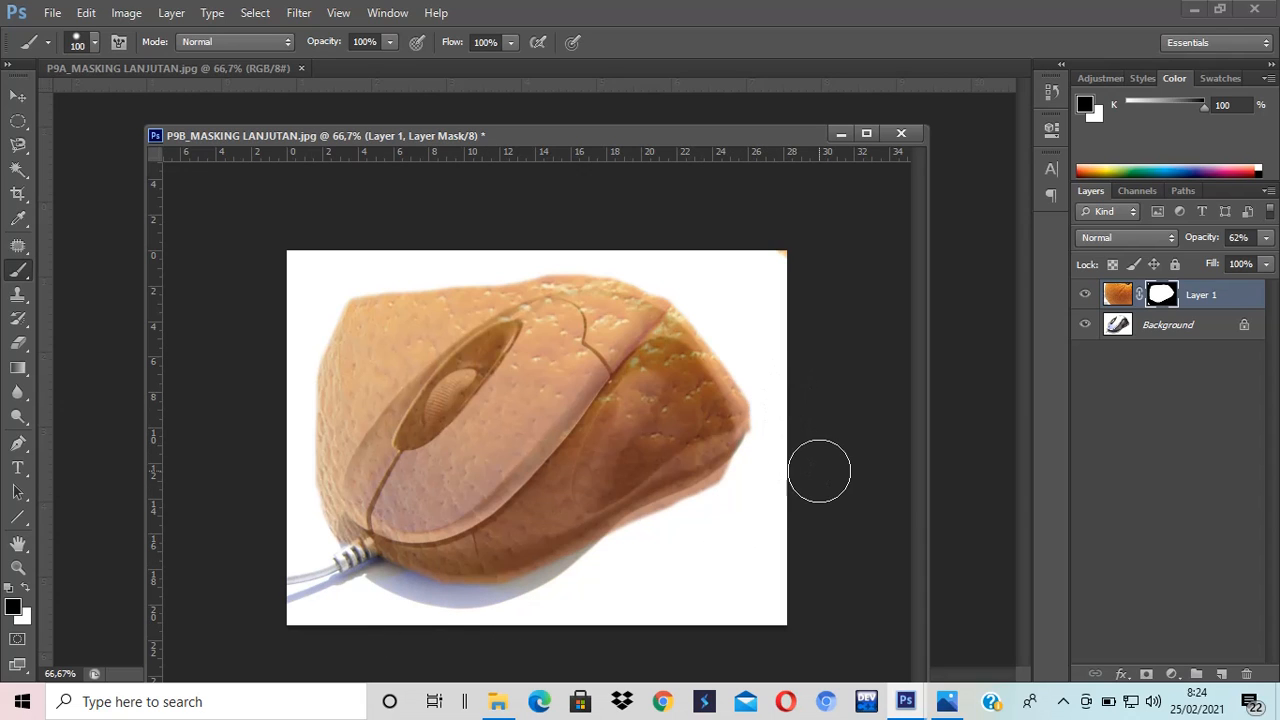
pyautogui.moveTo(443, 263)
pyautogui.mouseDown()
pyautogui.moveTo(340, 326)
pyautogui.moveTo(280, 449)
pyautogui.moveTo(414, 300)
pyautogui.moveTo(466, 263)
pyautogui.moveTo(428, 315)
pyautogui.moveTo(363, 363)
pyautogui.moveTo(299, 464)
pyautogui.moveTo(346, 366)
pyautogui.mouseUp()
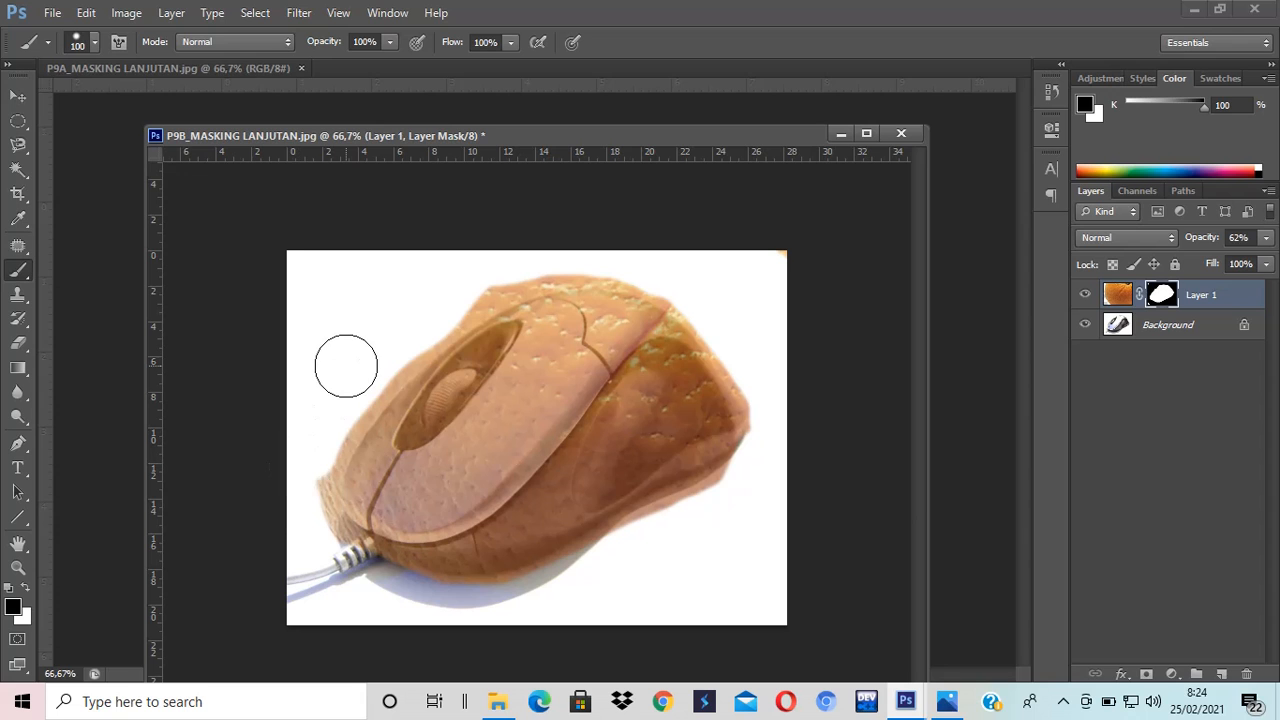
# Step: Reduce the brush to 40 px and mask out the excess peel along the lower edge of the mouse's rear end
pyautogui.scroll(3, 346, 366)
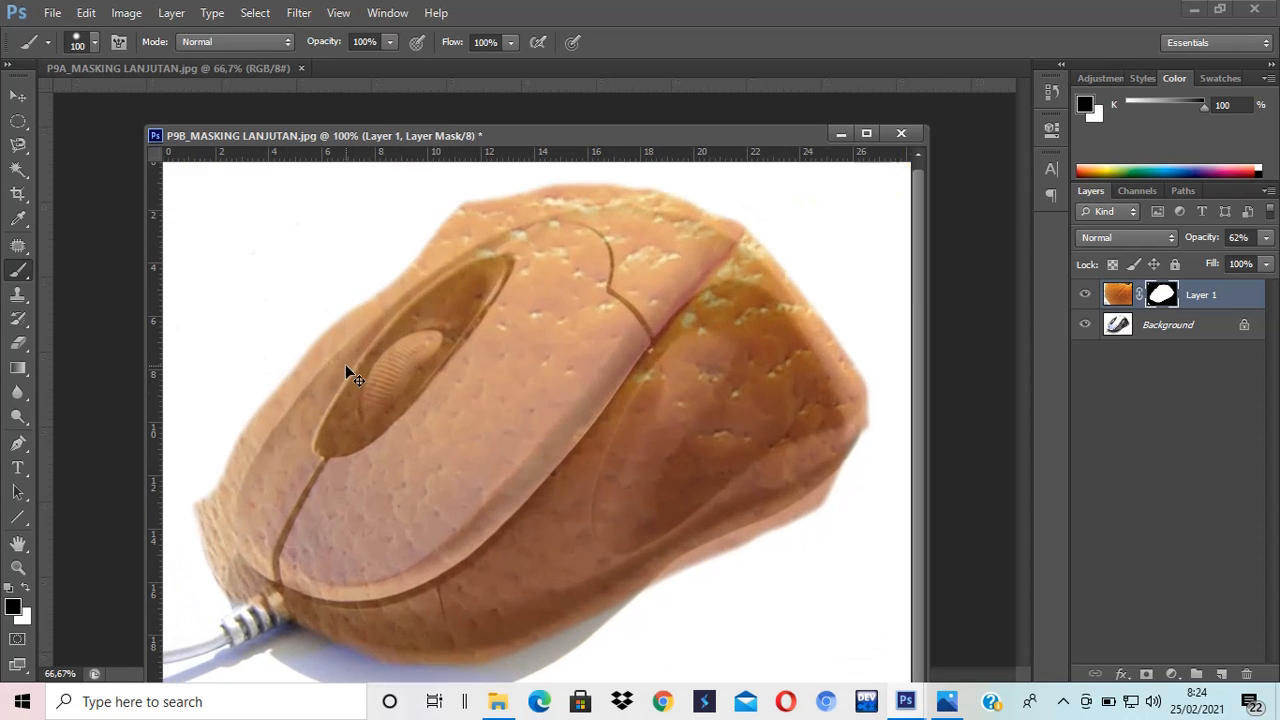
pyautogui.scroll(-1, 346, 366)
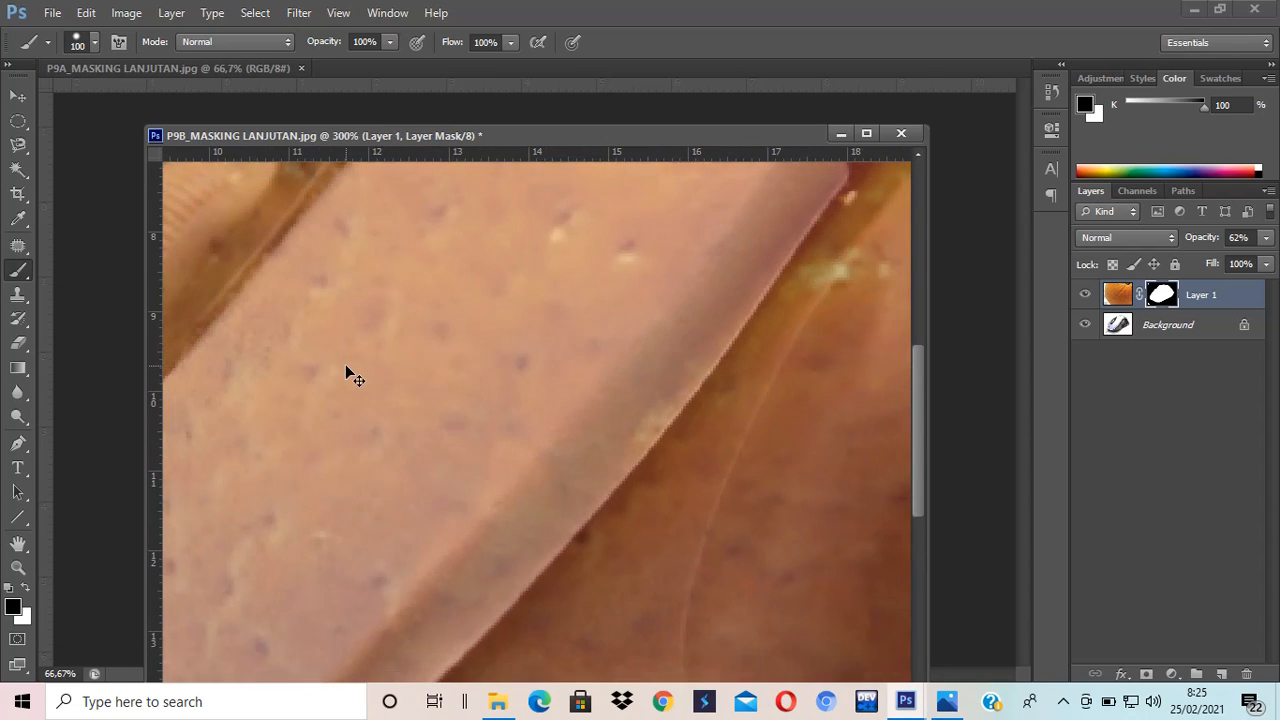
pyautogui.moveTo(632, 654); pyautogui.dragTo(420, 414)
pyautogui.moveTo(696, 382); pyautogui.dragTo(551, 591)
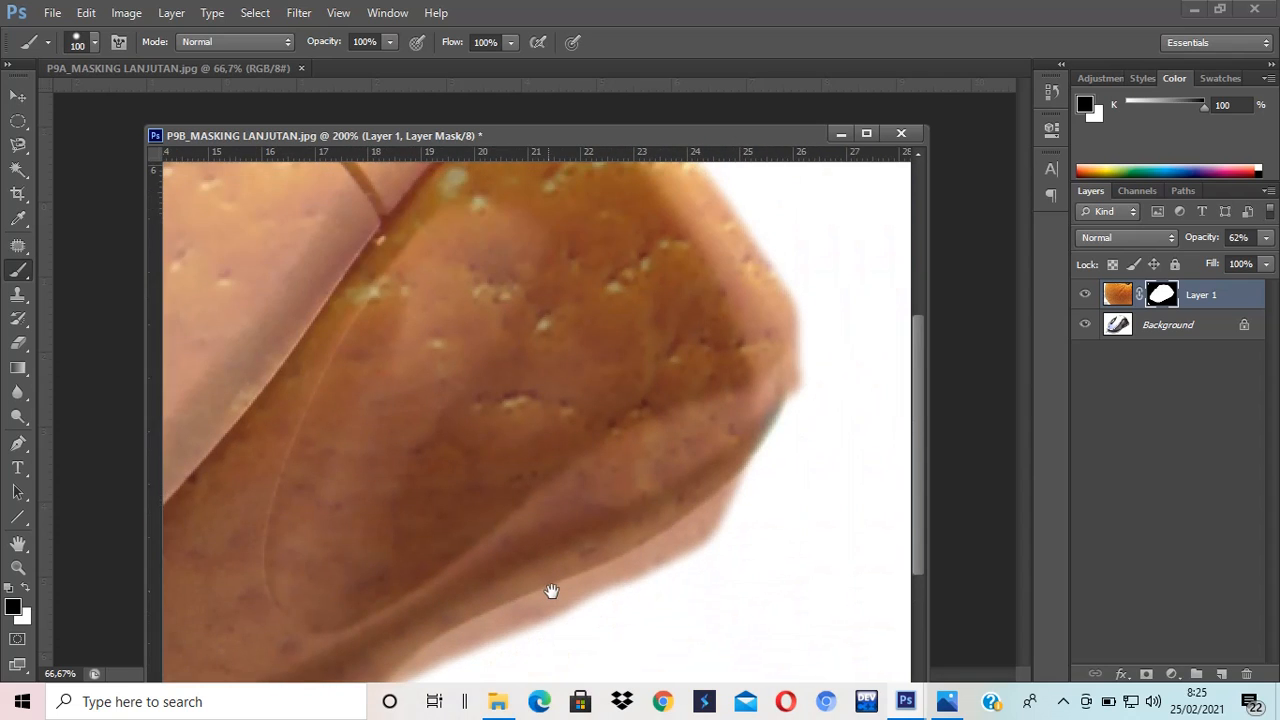
pyautogui.moveTo(586, 523); pyautogui.dragTo(610, 510)
pyautogui.press('[')
pyautogui.press('[')
pyautogui.press('[')
pyautogui.press('[')
pyautogui.press('[')
pyautogui.press('[')
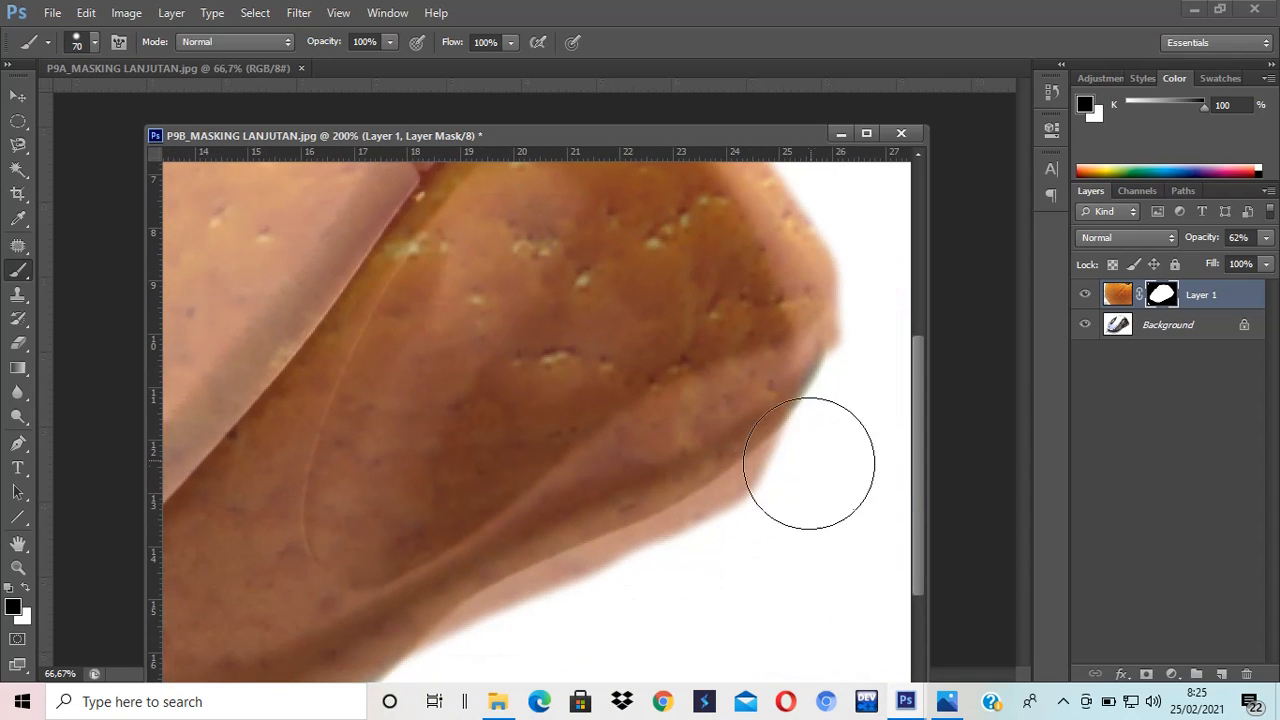
pyautogui.moveTo(837, 420)
pyautogui.mouseDown()
pyautogui.moveTo(703, 503)
pyautogui.moveTo(595, 535)
pyautogui.moveTo(477, 594)
pyautogui.moveTo(410, 647)
pyautogui.moveTo(456, 560)
pyautogui.mouseUp()
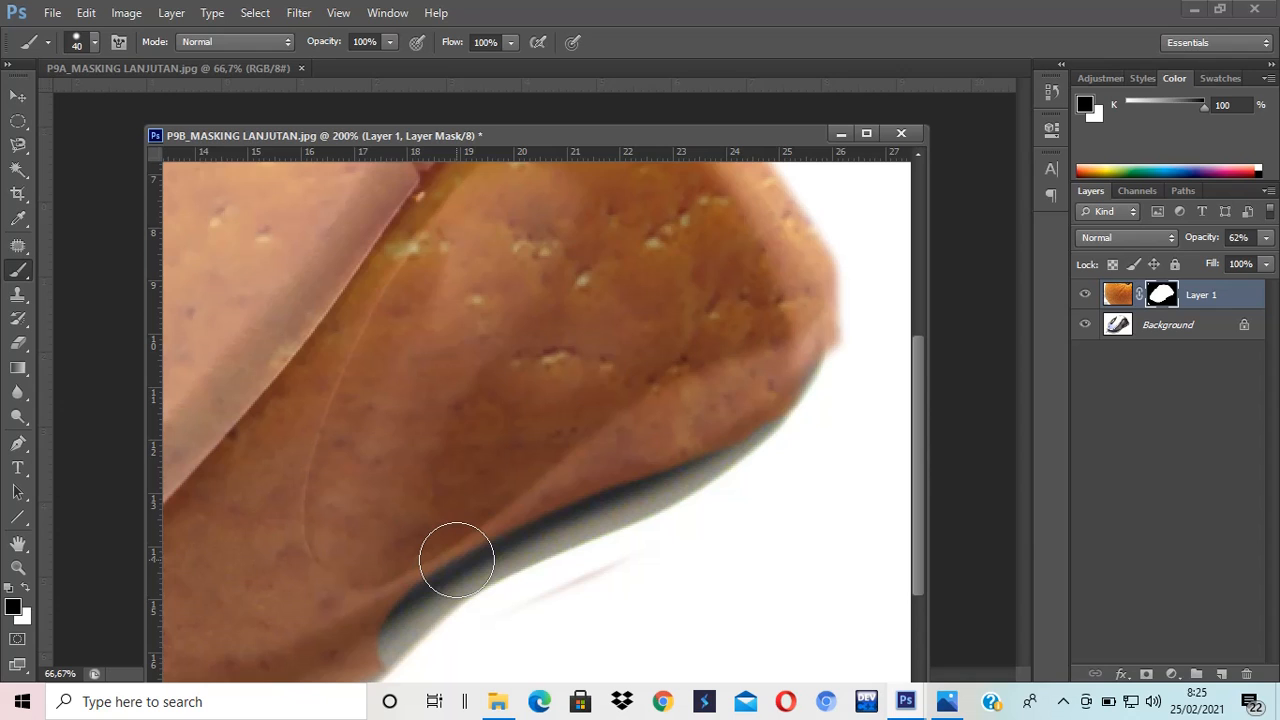
pyautogui.hotkey('ctrl', 'z')
pyautogui.moveTo(791, 457)
pyautogui.mouseDown()
pyautogui.moveTo(472, 637)
pyautogui.moveTo(771, 489)
pyautogui.moveTo(828, 419)
pyautogui.moveTo(744, 476)
pyautogui.moveTo(753, 481)
pyautogui.moveTo(759, 472)
pyautogui.moveTo(534, 573)
pyautogui.moveTo(406, 663)
pyautogui.mouseUp()
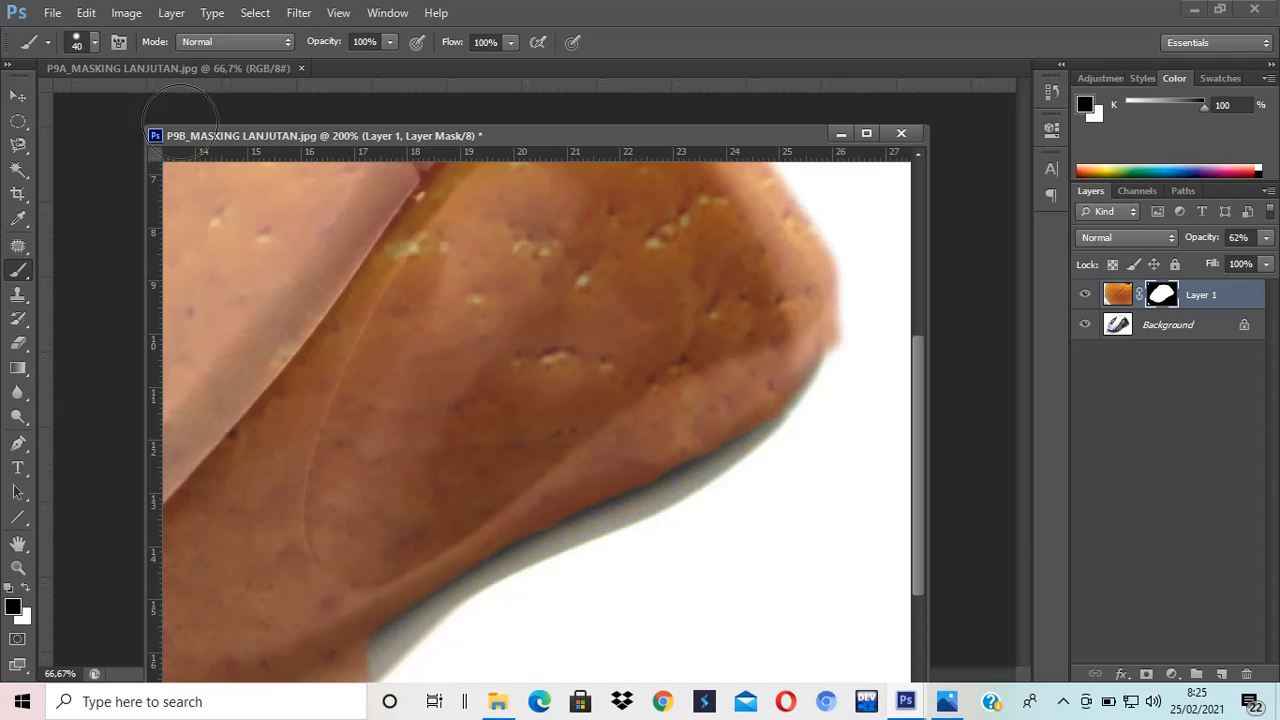
# Step: Set the brush hardness to 79% and mask out the peel along the mouse's lower front edge and around the cable connector
pyautogui.click(95, 45)
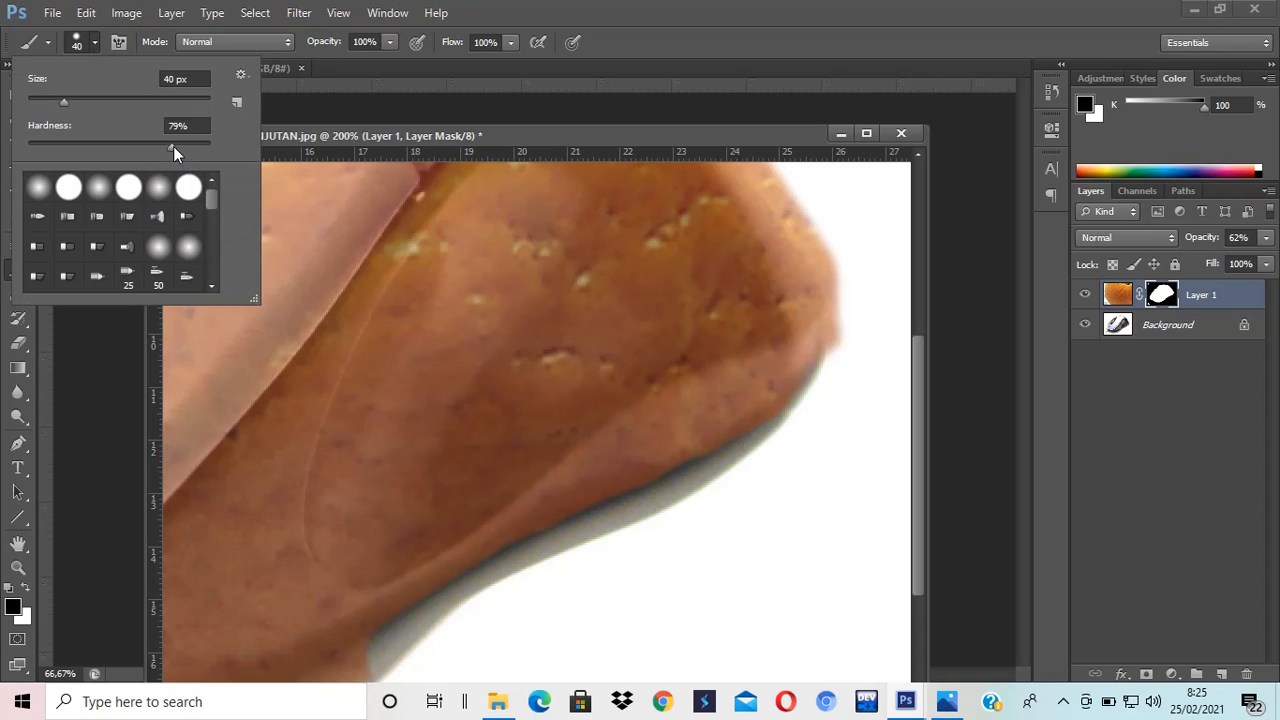
pyautogui.press('Return')
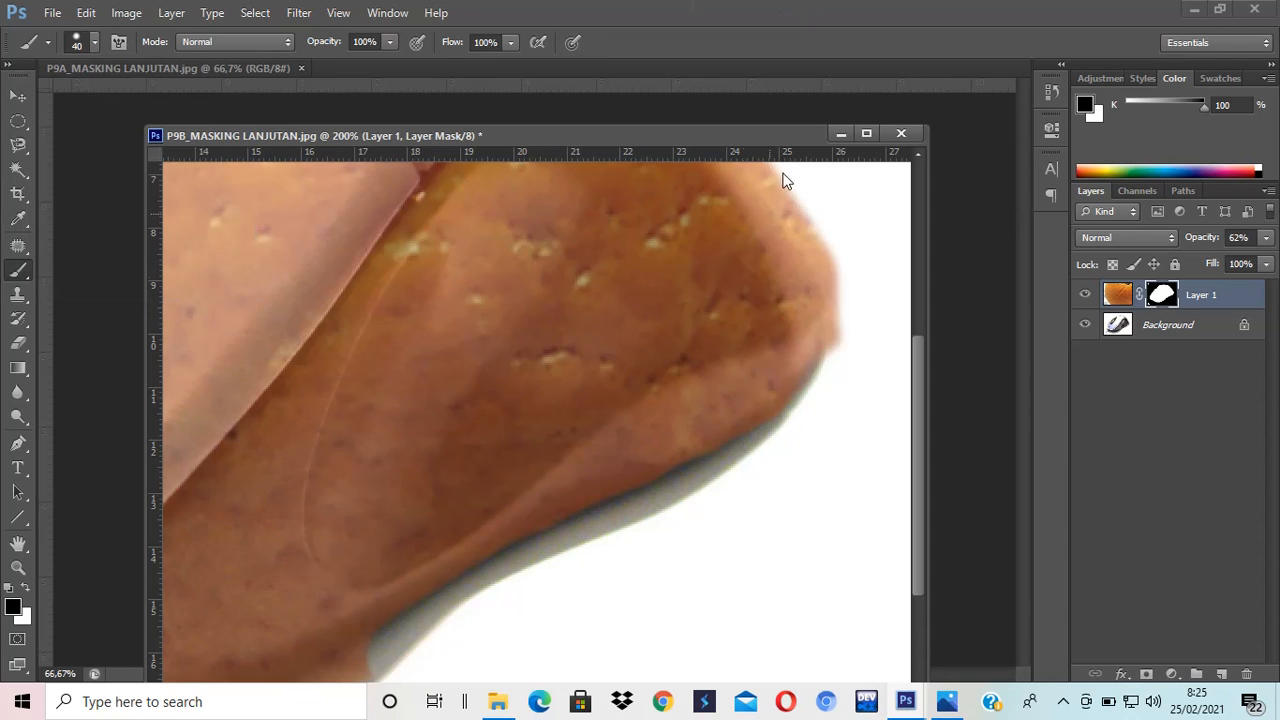
pyautogui.moveTo(621, 459); pyautogui.dragTo(814, 271)
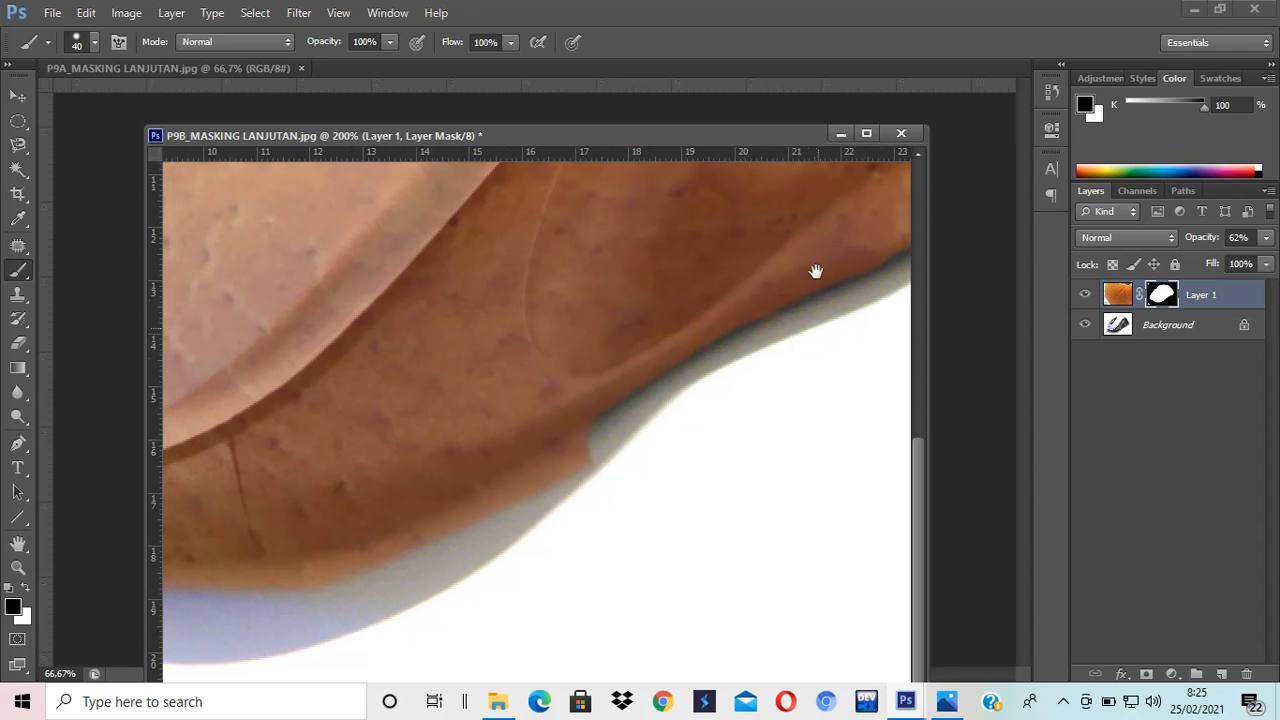
pyautogui.moveTo(697, 411)
pyautogui.mouseDown()
pyautogui.moveTo(349, 594)
pyautogui.moveTo(243, 607)
pyautogui.moveTo(324, 596)
pyautogui.moveTo(798, 461)
pyautogui.moveTo(869, 400)
pyautogui.mouseUp()
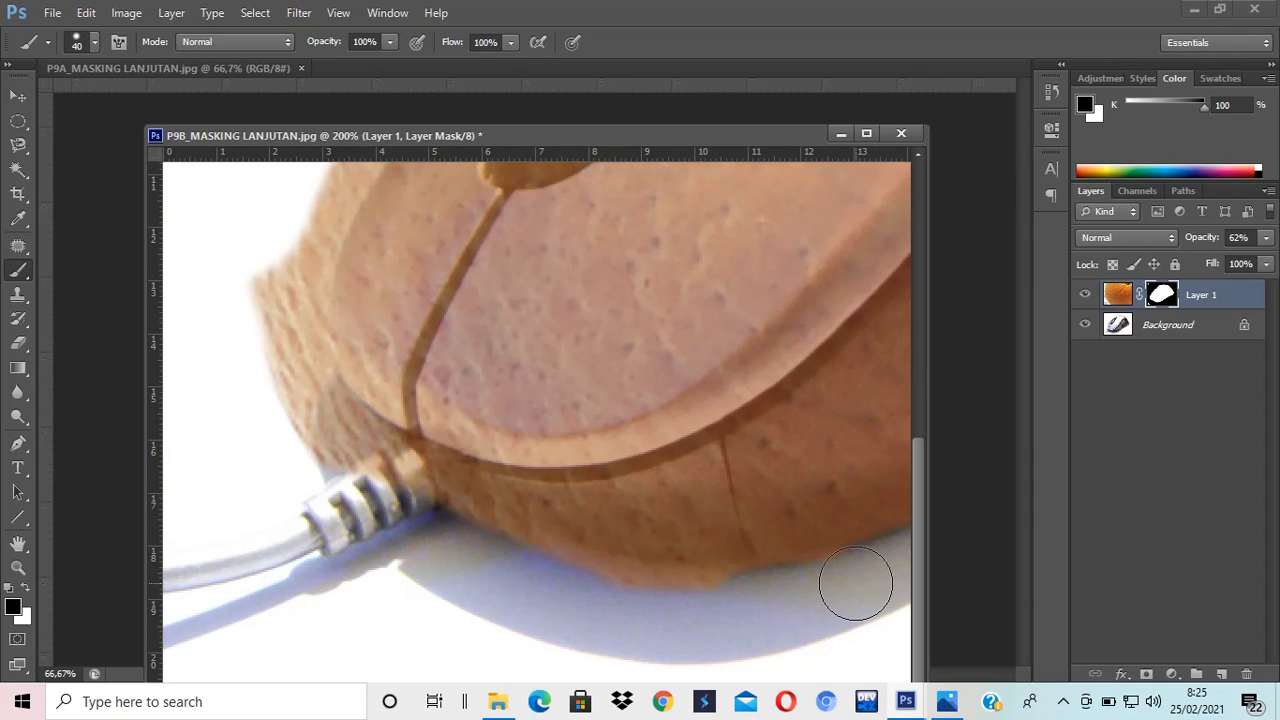
pyautogui.moveTo(858, 586)
pyautogui.mouseDown()
pyautogui.moveTo(783, 603)
pyautogui.moveTo(643, 600)
pyautogui.moveTo(508, 563)
pyautogui.moveTo(457, 534)
pyautogui.moveTo(429, 514)
pyautogui.moveTo(423, 466)
pyautogui.moveTo(409, 506)
pyautogui.moveTo(436, 513)
pyautogui.moveTo(423, 486)
pyautogui.moveTo(409, 501)
pyautogui.moveTo(357, 490)
pyautogui.moveTo(399, 500)
pyautogui.moveTo(312, 418)
pyautogui.moveTo(269, 340)
pyautogui.moveTo(246, 243)
pyautogui.mouseUp()
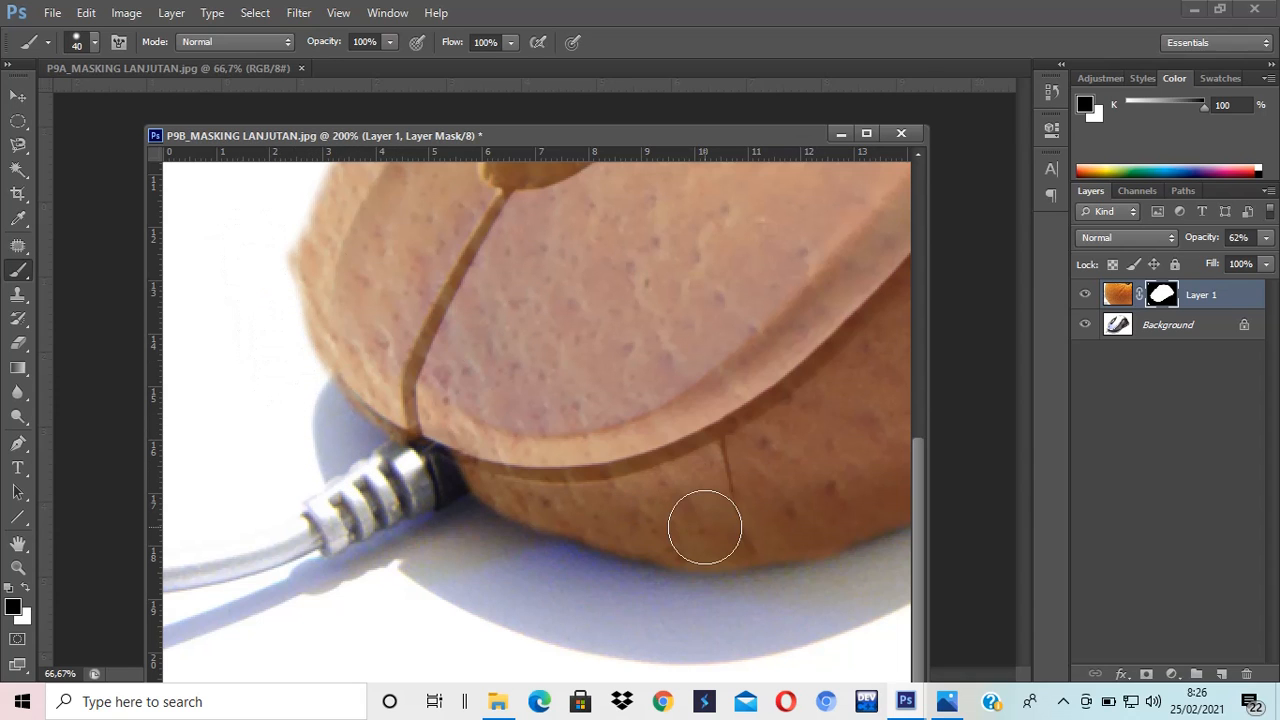
# Step: Mask out the remaining excess peel around the mouse's rear and upper edges so the peel follows its outline
pyautogui.press('space')
pyautogui.moveTo(757, 360); pyautogui.dragTo(490, 530)
pyautogui.moveTo(770, 325); pyautogui.dragTo(505, 506)
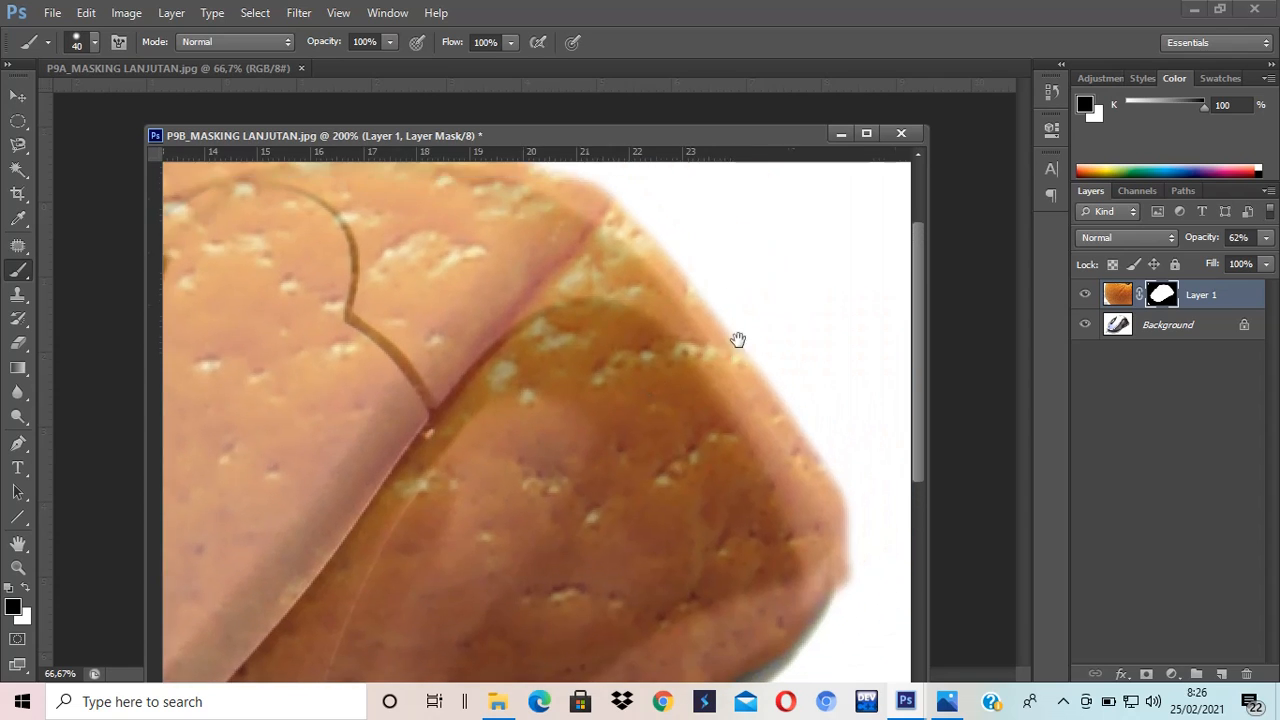
pyautogui.moveTo(758, 425); pyautogui.dragTo(716, 175)
pyautogui.moveTo(757, 366)
pyautogui.mouseDown()
pyautogui.moveTo(723, 437)
pyautogui.moveTo(726, 486)
pyautogui.mouseUp()
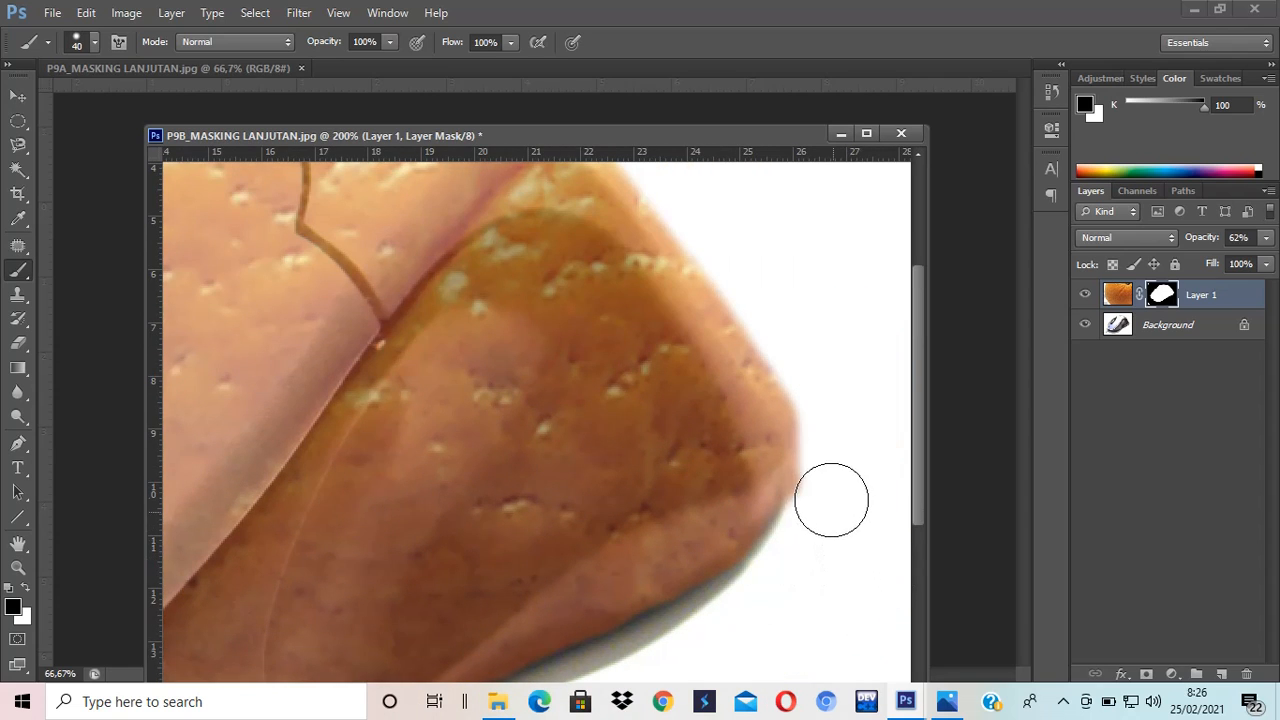
pyautogui.moveTo(828, 477)
pyautogui.mouseDown()
pyautogui.moveTo(811, 403)
pyautogui.moveTo(830, 487)
pyautogui.moveTo(822, 521)
pyautogui.moveTo(823, 451)
pyautogui.moveTo(780, 366)
pyautogui.moveTo(772, 507)
pyautogui.mouseUp()
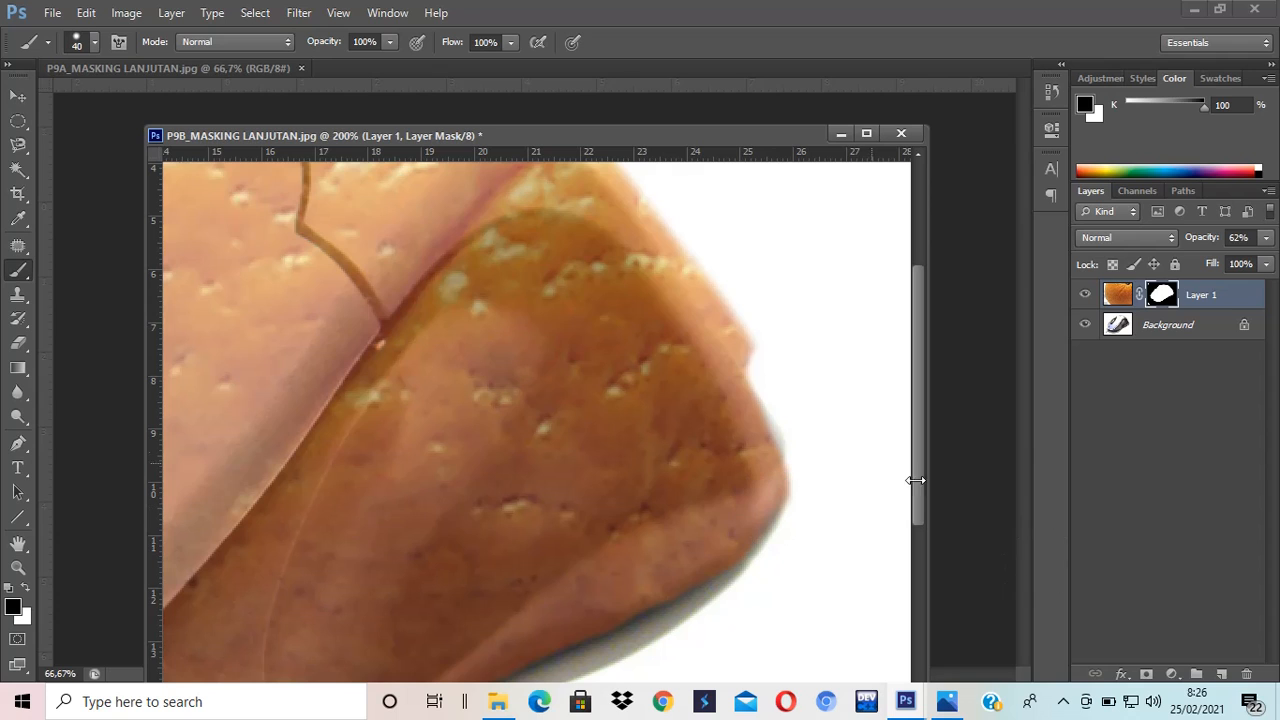
pyautogui.scroll(3, 723, 294)
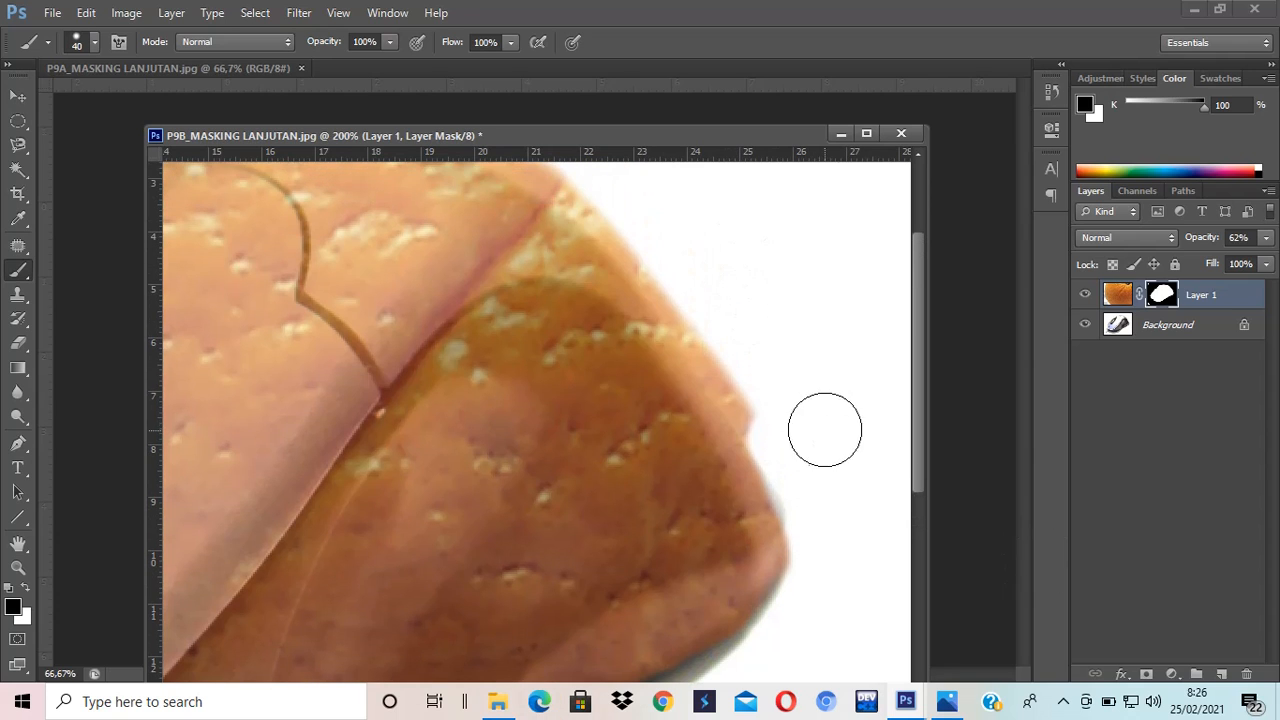
pyautogui.moveTo(824, 430)
pyautogui.mouseDown()
pyautogui.moveTo(809, 443)
pyautogui.moveTo(774, 417)
pyautogui.moveTo(688, 271)
pyautogui.mouseUp()
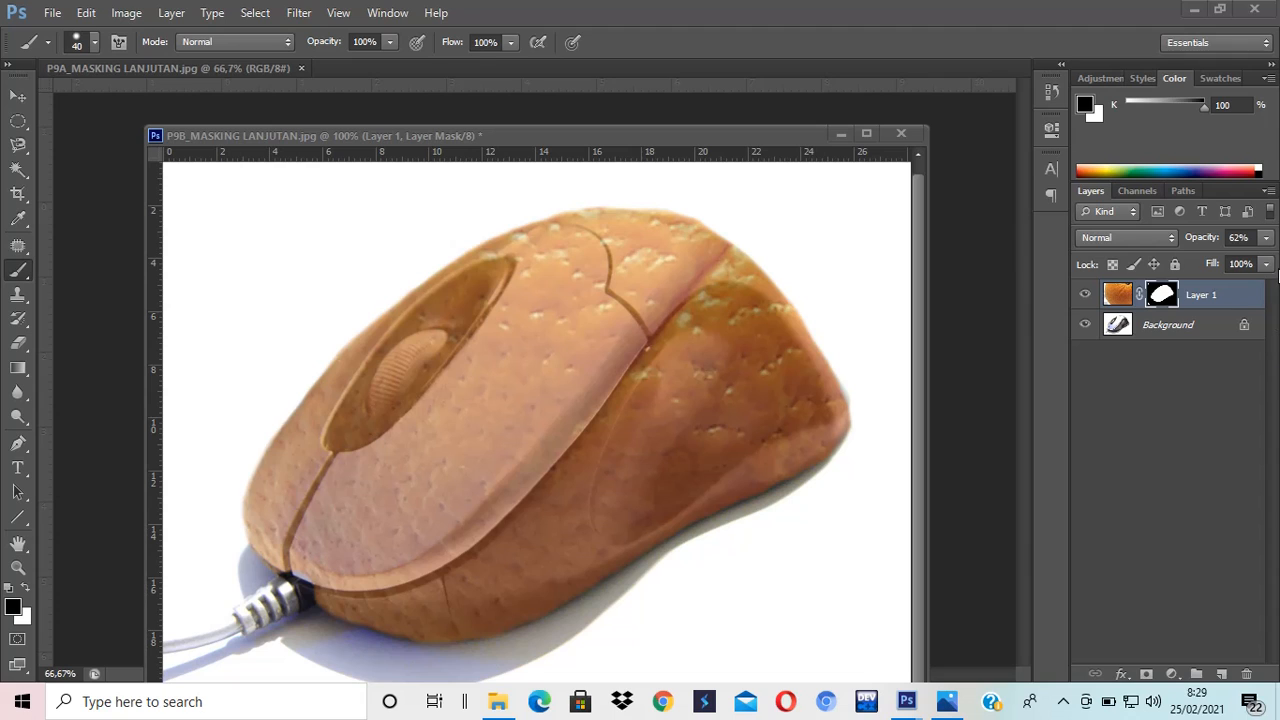
# Step: Lower the orange layer's opacity to 49%
pyautogui.click(1266, 245)
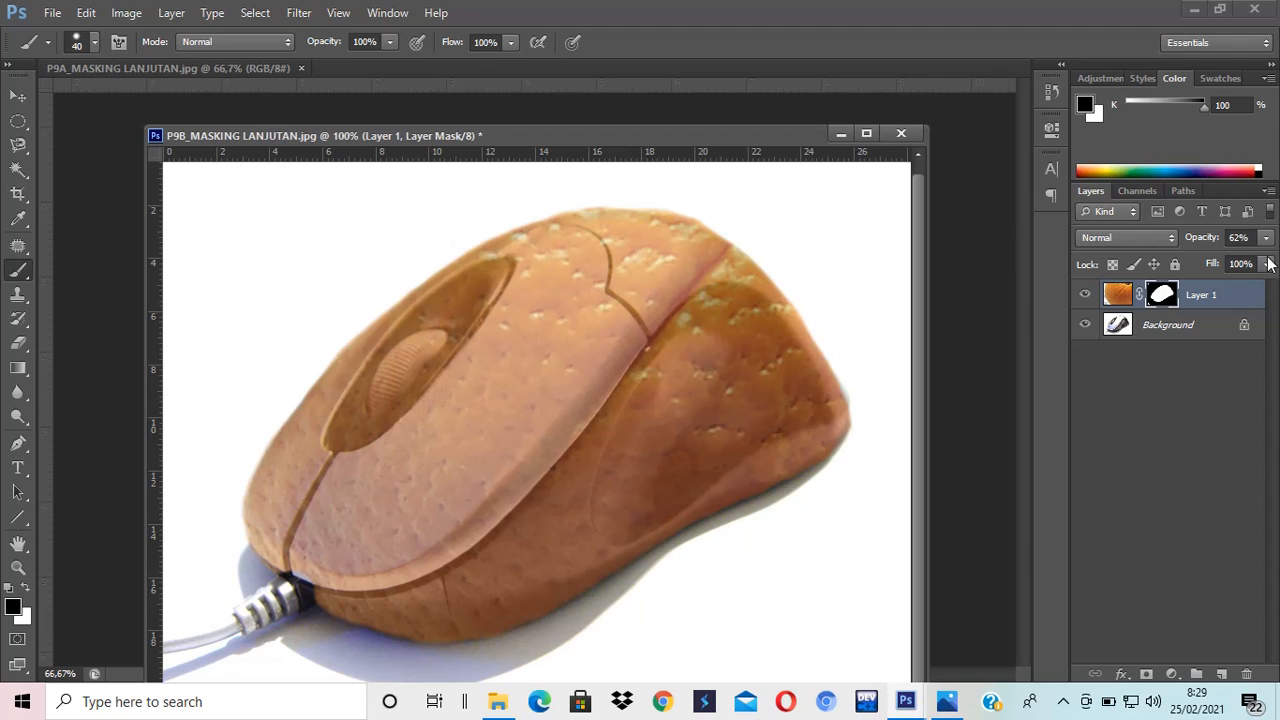
pyautogui.click(1268, 263)
pyautogui.moveTo(1233, 260); pyautogui.dragTo(1222, 260)
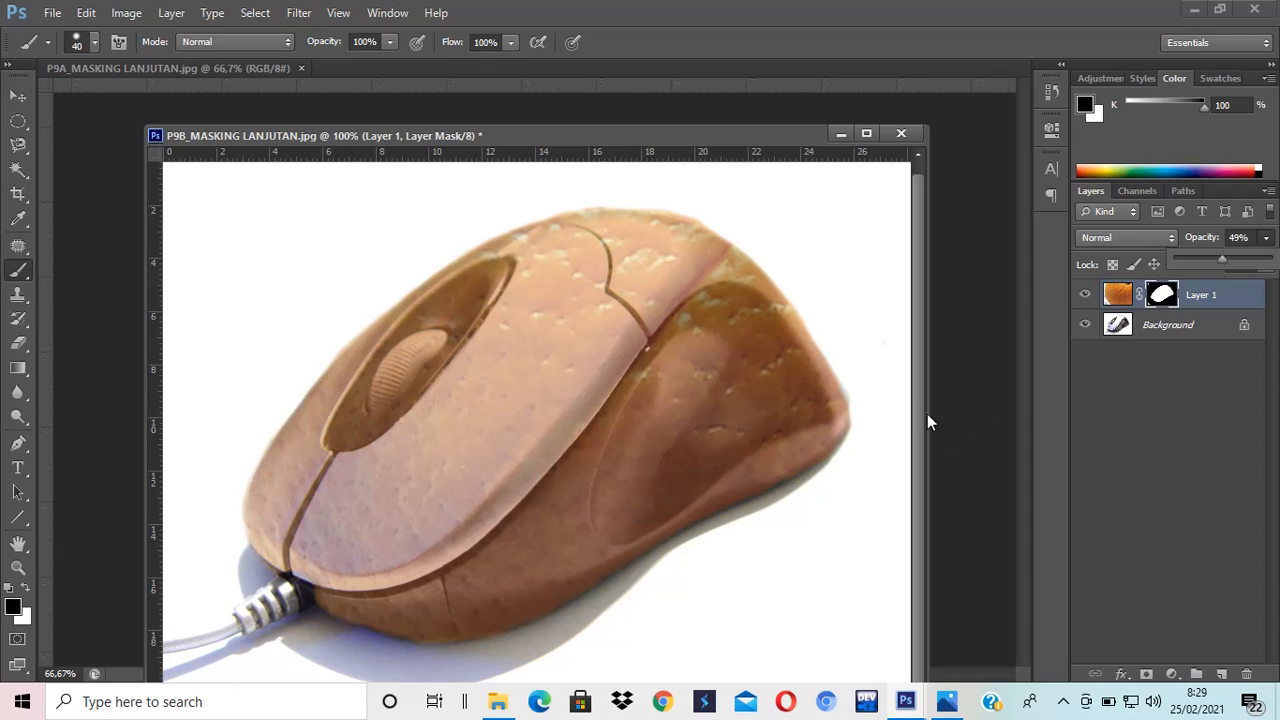
pyautogui.click(784, 143)
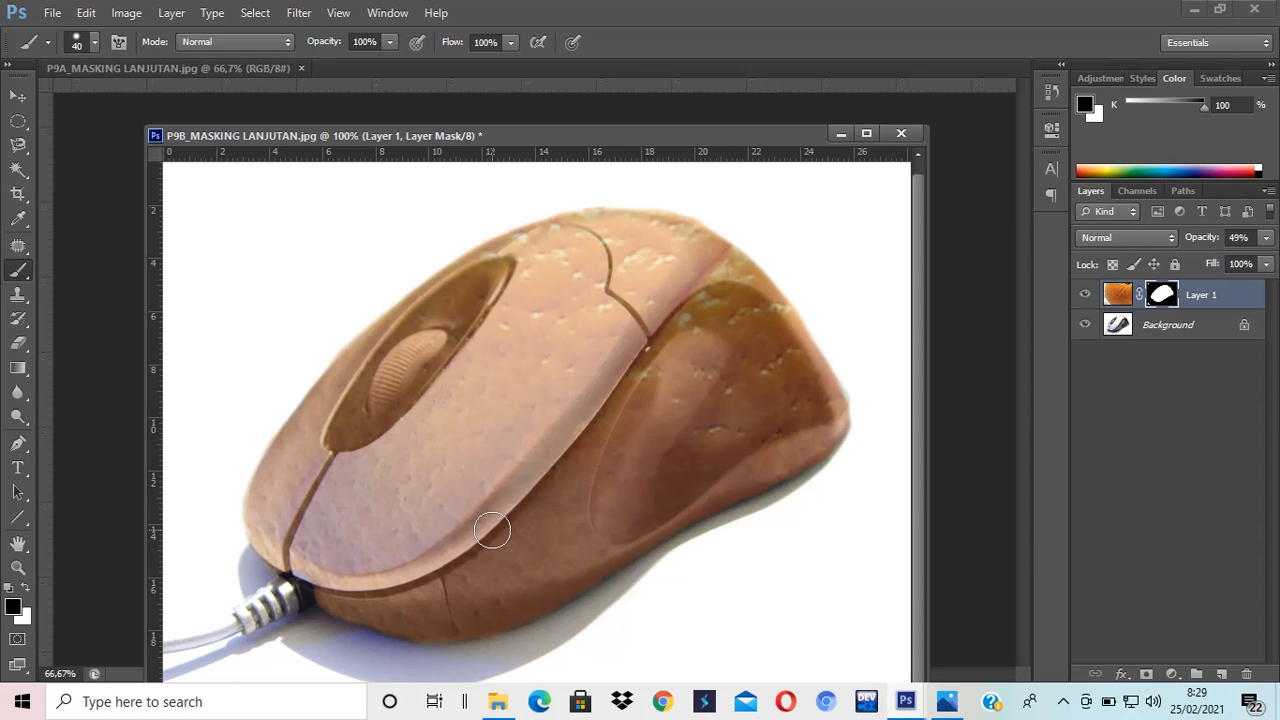
# Step: Reduce the brush to 4 px and mask out the peel along the curved upper seam down to the mouse's button line
pyautogui.scroll(2, 491, 528)
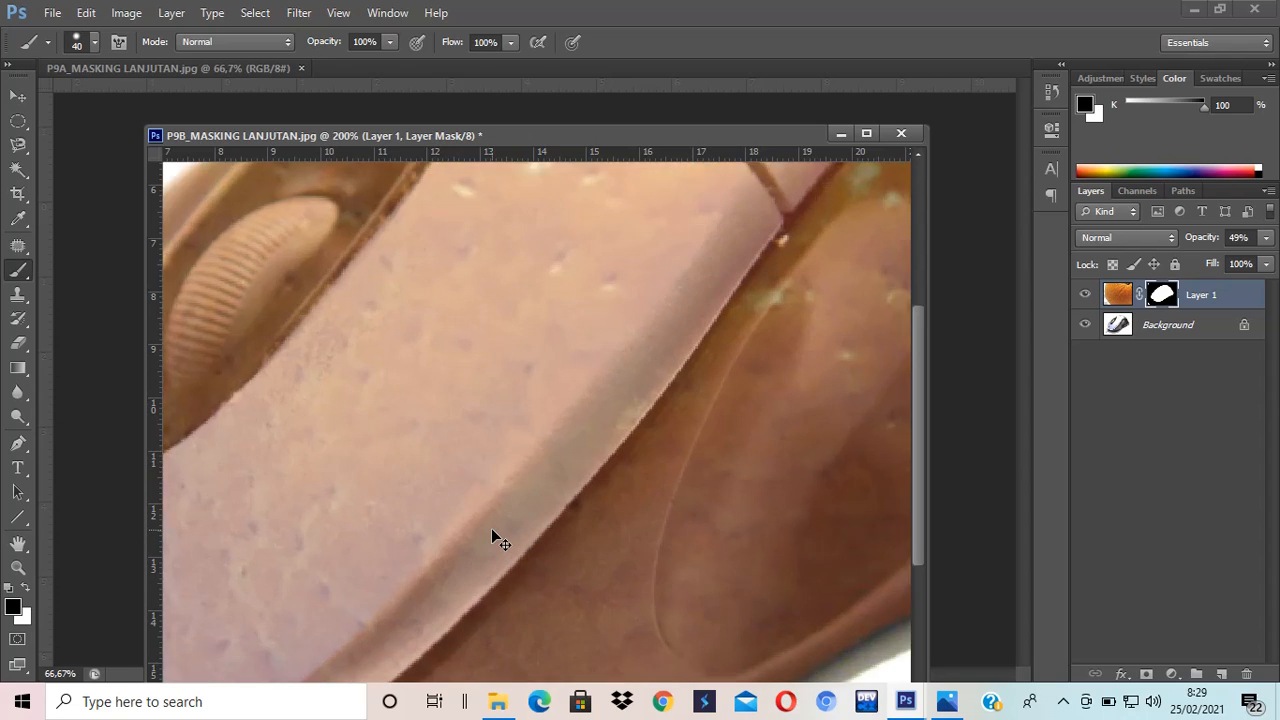
pyautogui.moveTo(438, 594); pyautogui.dragTo(721, 358)
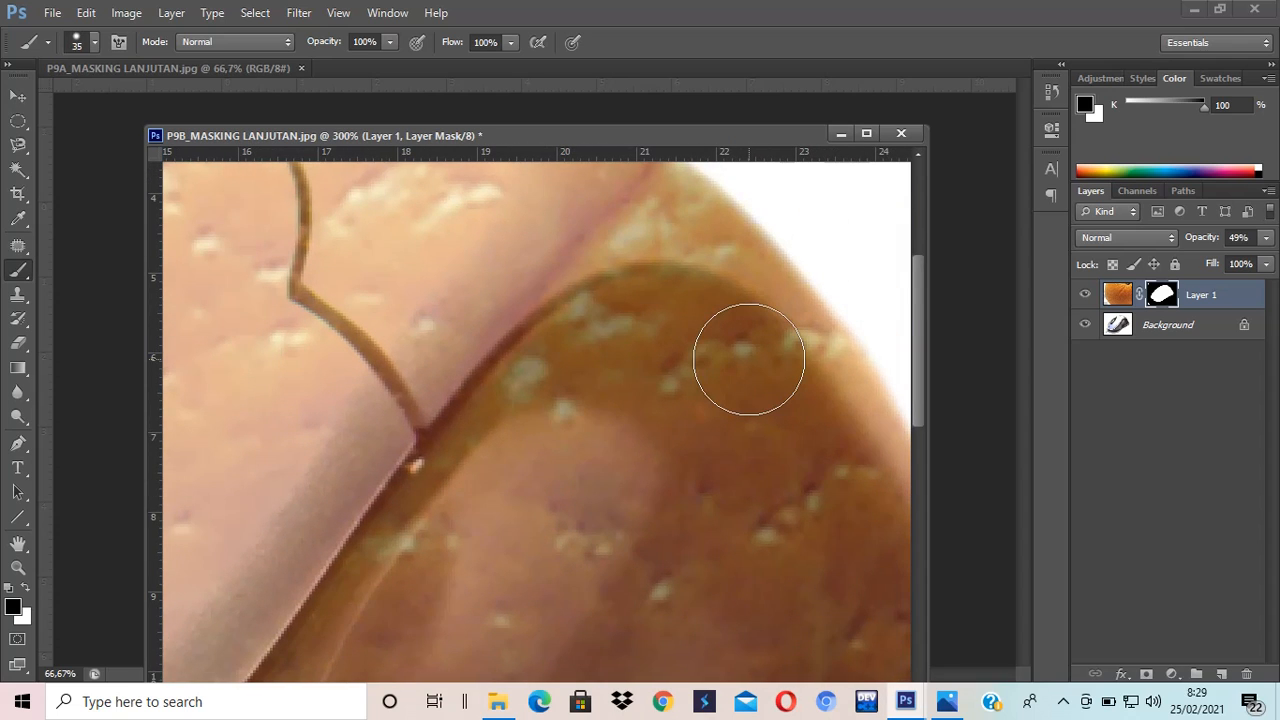
pyautogui.press('[')
pyautogui.press('[')
pyautogui.press('[')
pyautogui.press('[')
pyautogui.press('[')
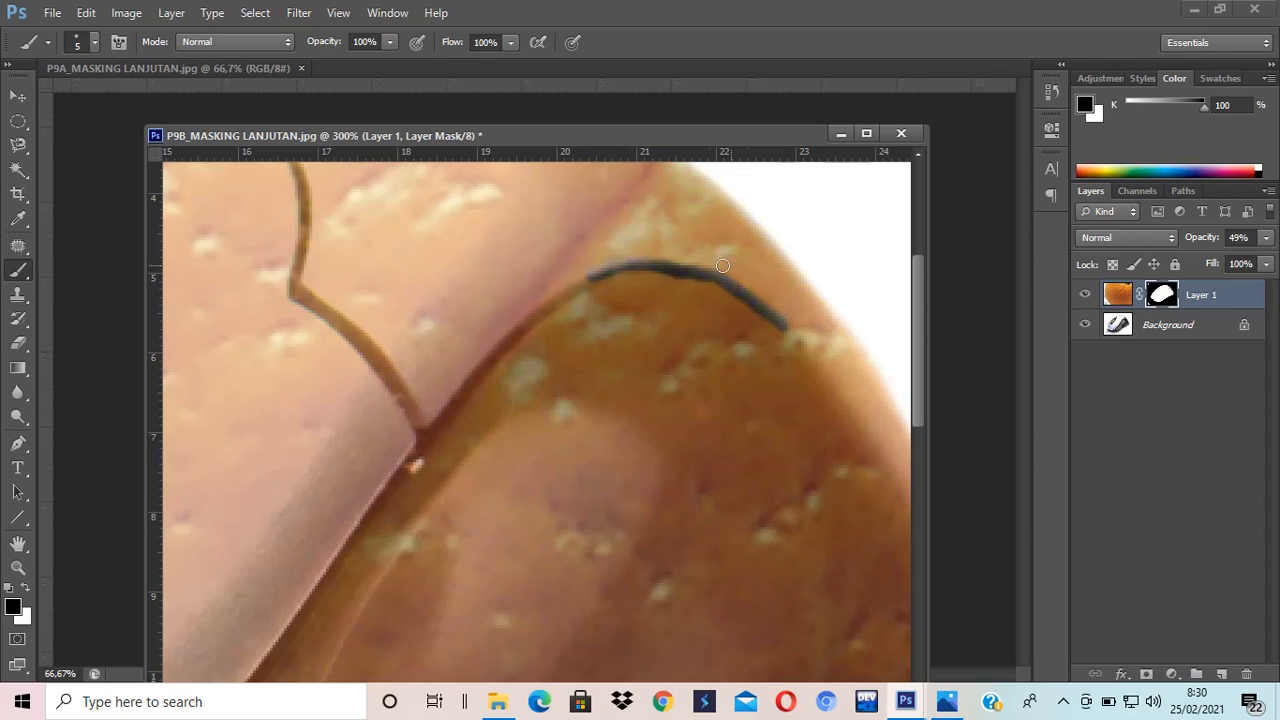
pyautogui.hotkey('ctrl', 'z')
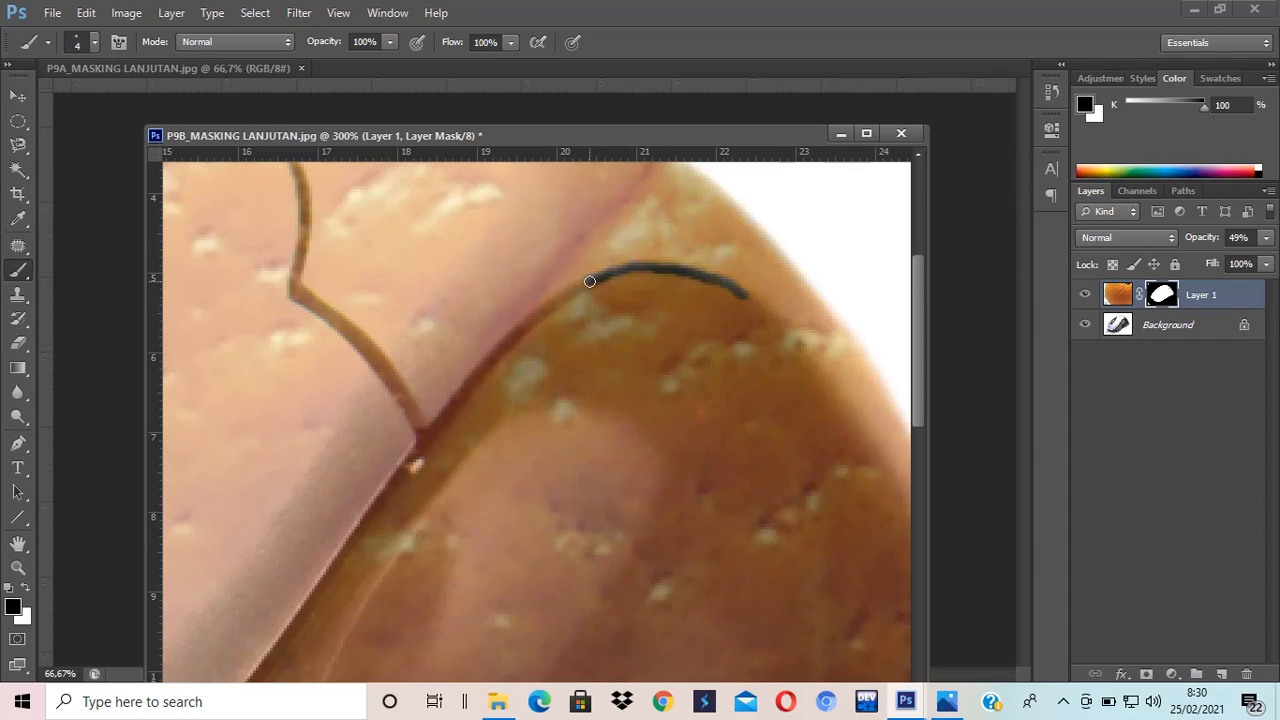
pyautogui.moveTo(585, 282); pyautogui.dragTo(566, 294)
pyautogui.moveTo(524, 327); pyautogui.dragTo(462, 396)
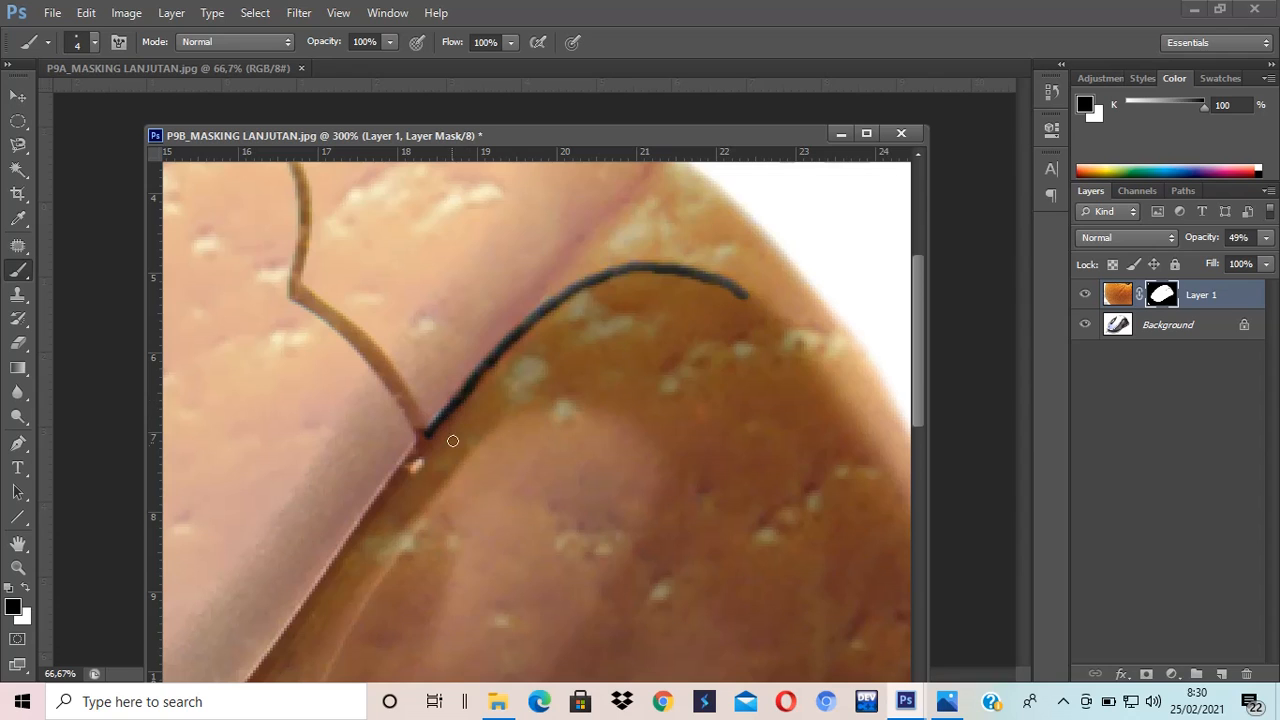
# Step: Extend the thin masked line along the seam just below where the button line meets the side panel
pyautogui.moveTo(448, 480); pyautogui.dragTo(607, 313)
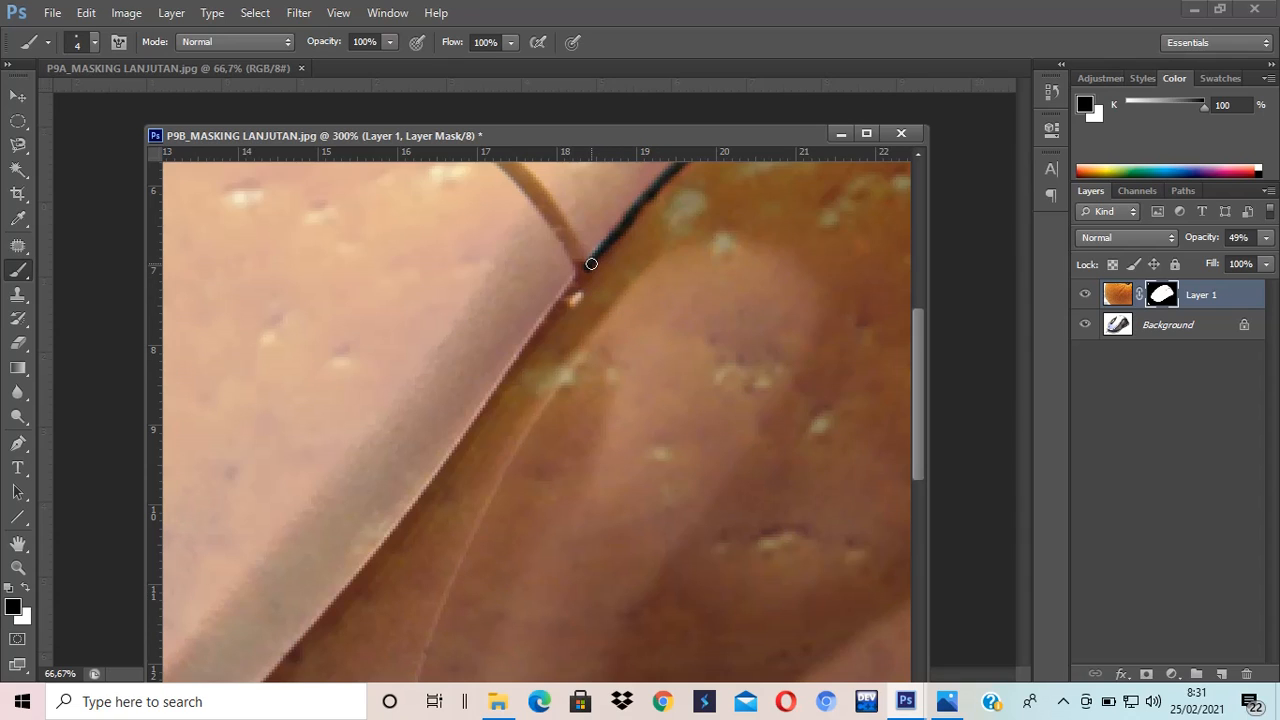
pyautogui.moveTo(591, 263); pyautogui.dragTo(585, 272)
pyautogui.moveTo(550, 317); pyautogui.dragTo(534, 340)
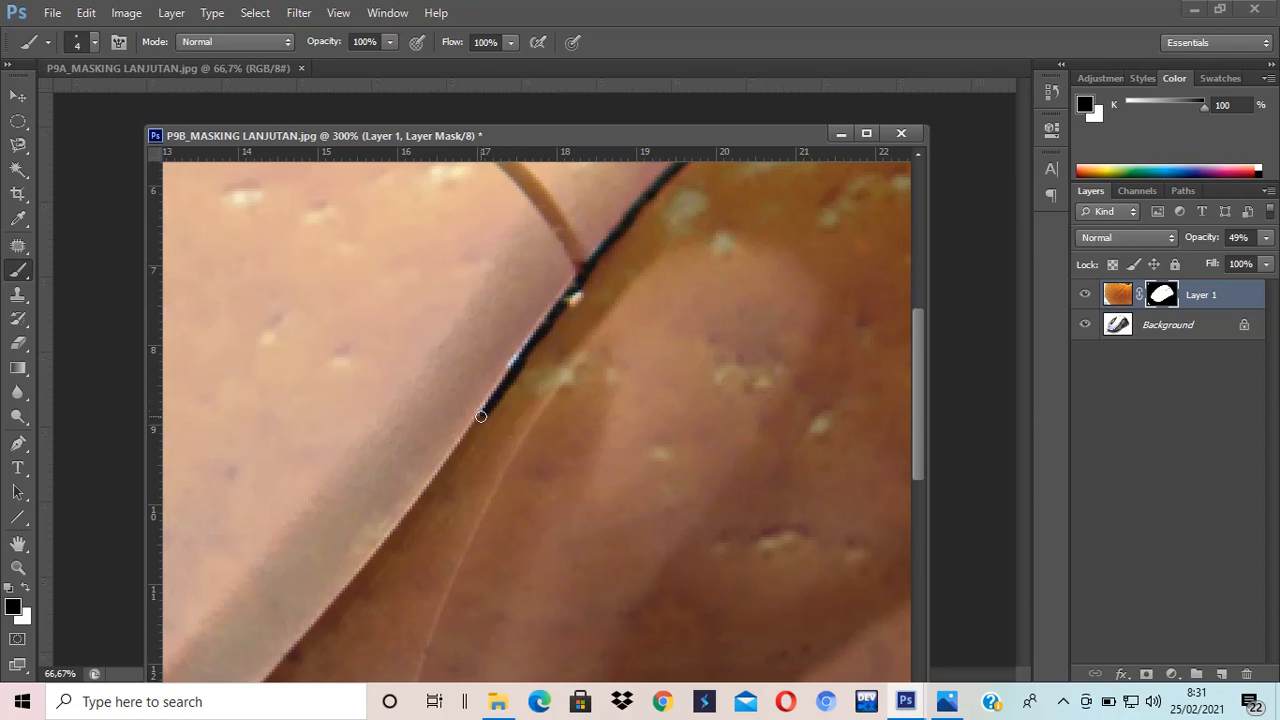
# Step: Extend the thin masked line down the long seam between the button and the side panel, using a 4 to 5 px brush
pyautogui.hotkey('ctrl', '0')
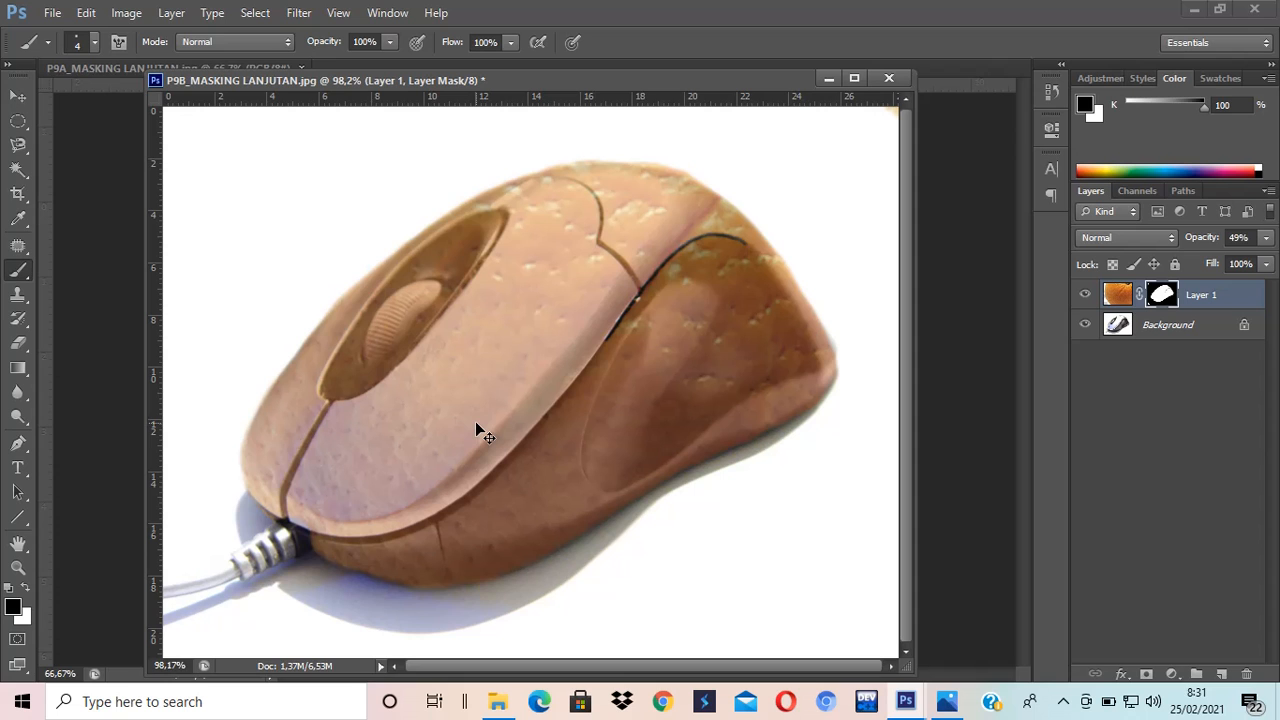
pyautogui.hotkey('ctrl', '+')
pyautogui.hotkey('ctrl', '+')
pyautogui.hotkey('ctrl', '+')
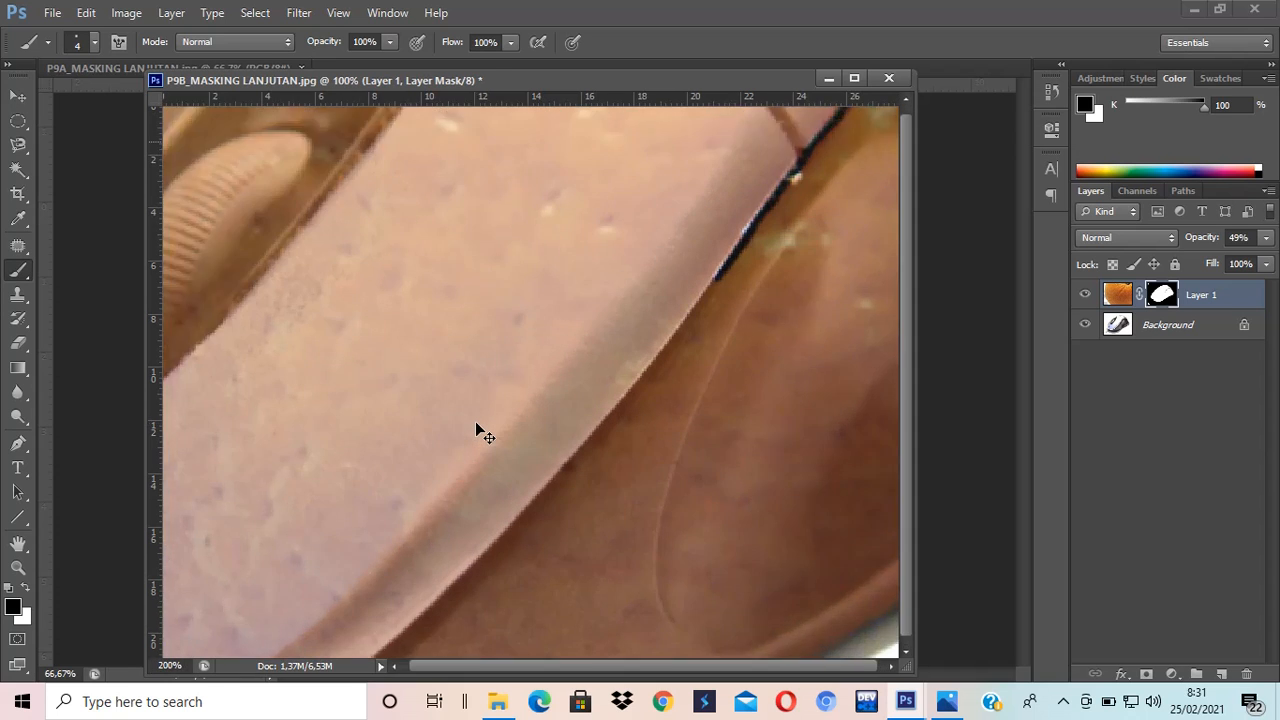
pyautogui.hotkey('ctrl', '+')
pyautogui.hotkey('ctrl', '+')
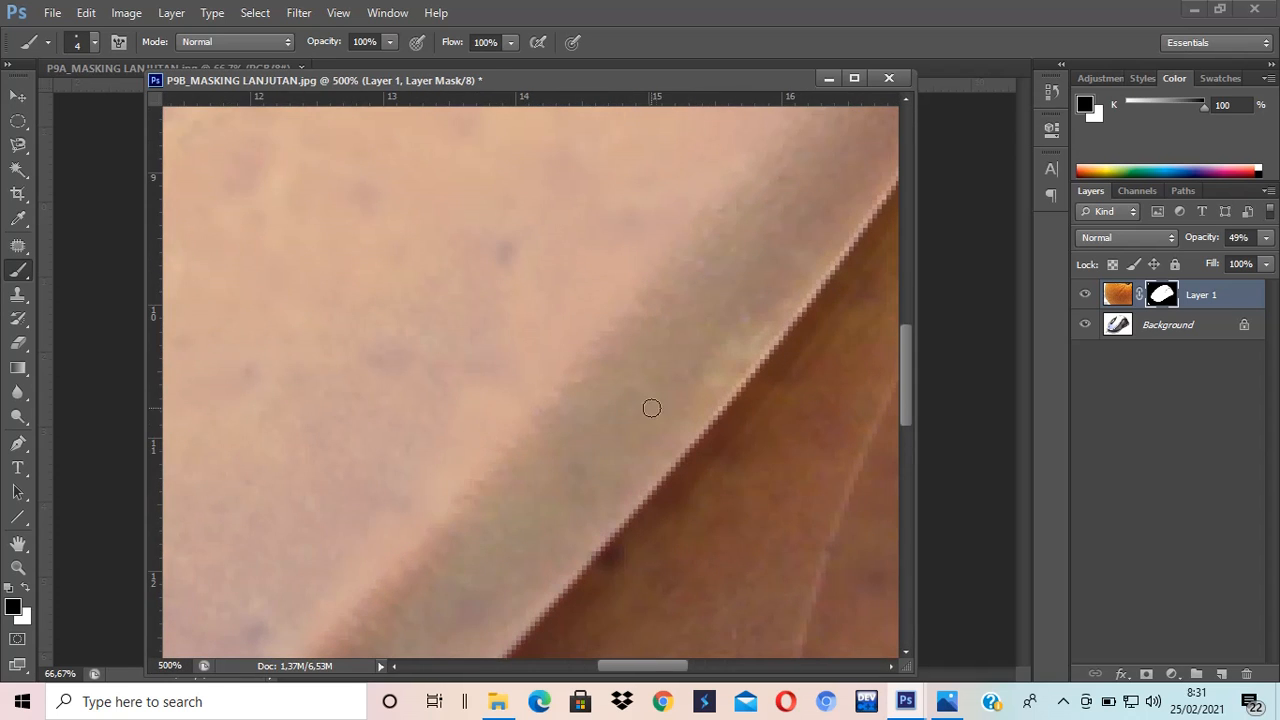
pyautogui.moveTo(651, 406)
pyautogui.mouseDown()
pyautogui.moveTo(656, 397)
pyautogui.moveTo(433, 504)
pyautogui.mouseUp()
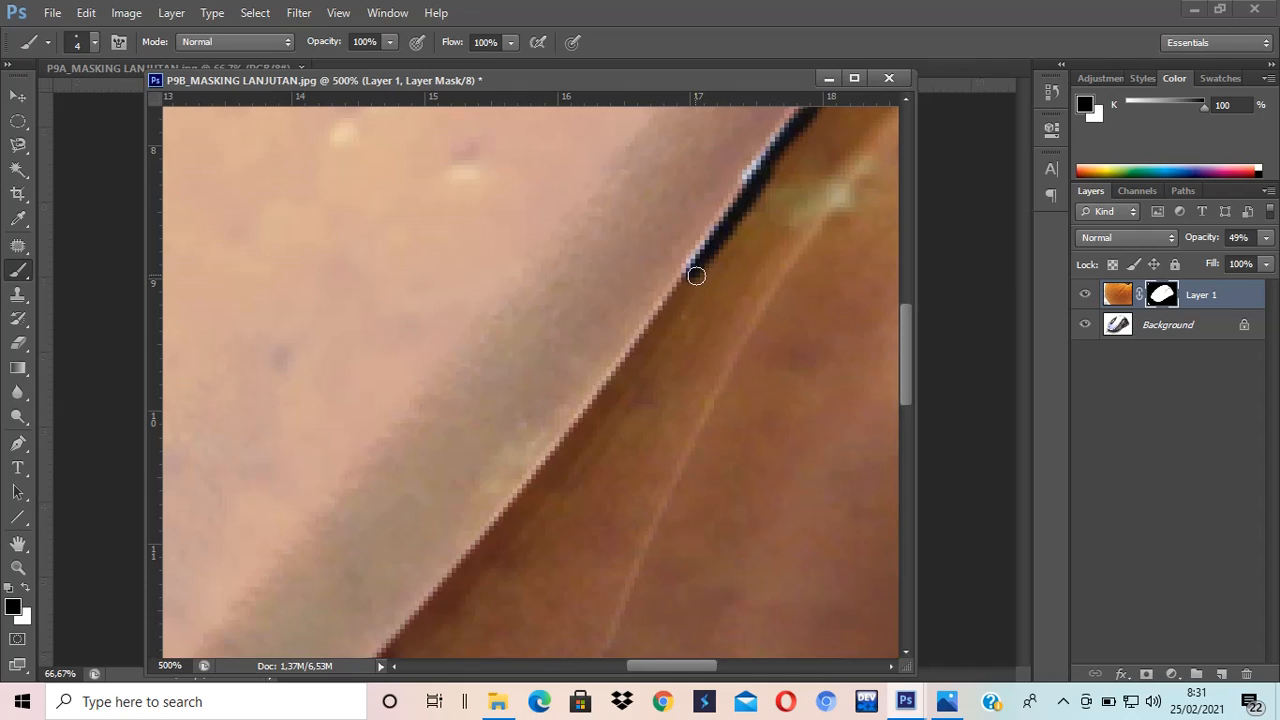
pyautogui.moveTo(689, 281); pyautogui.dragTo(625, 371)
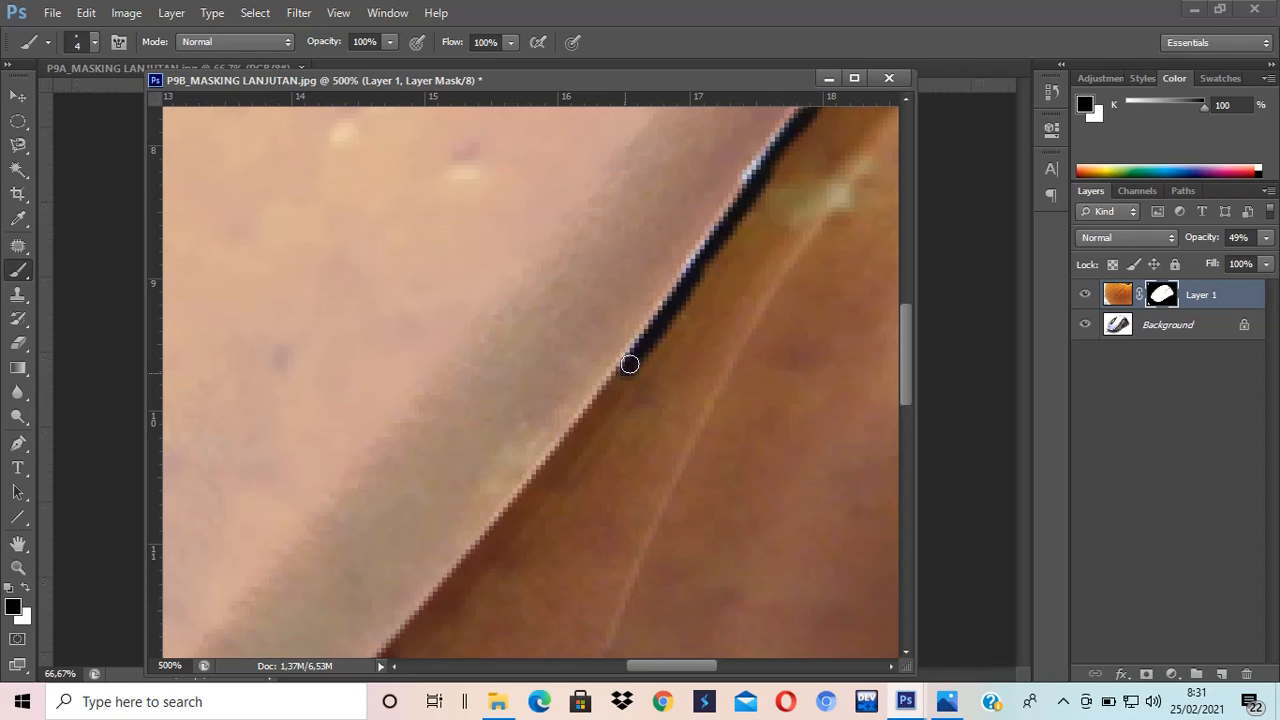
pyautogui.moveTo(600, 411); pyautogui.dragTo(591, 426)
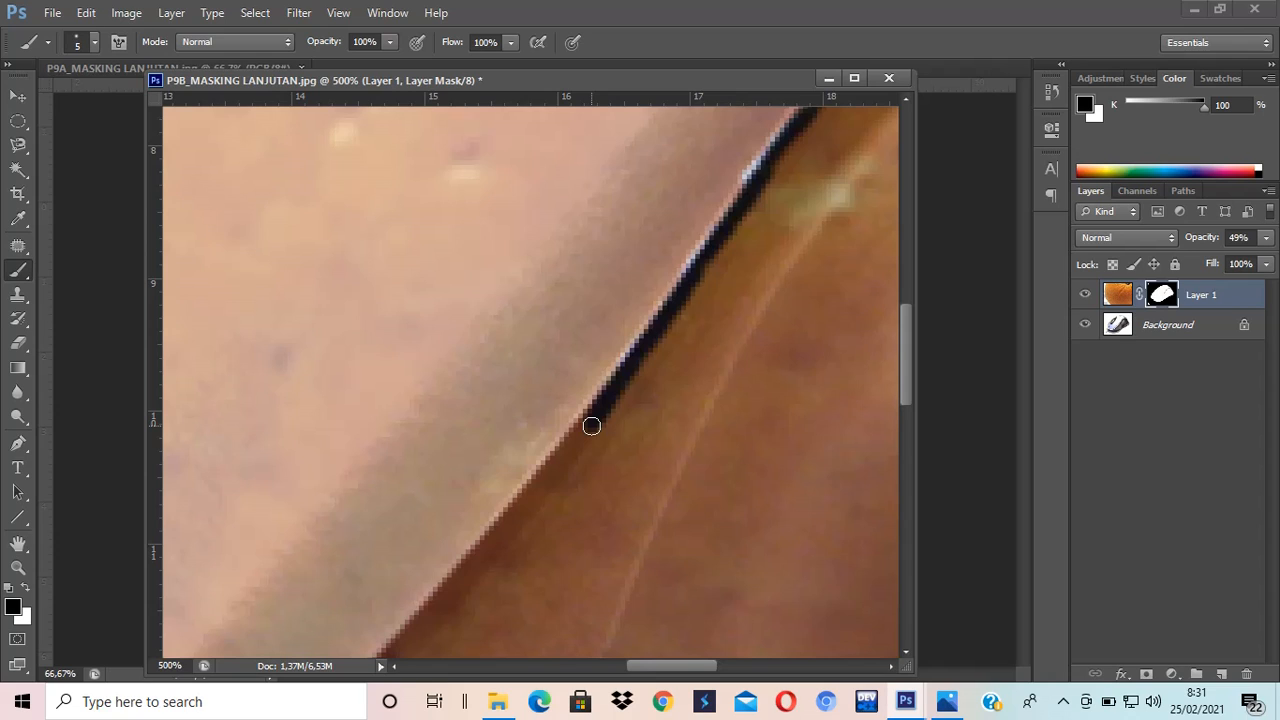
pyautogui.moveTo(591, 426)
pyautogui.mouseDown()
pyautogui.moveTo(443, 597)
pyautogui.moveTo(725, 205)
pyautogui.moveTo(669, 277)
pyautogui.moveTo(683, 264)
pyautogui.mouseUp()
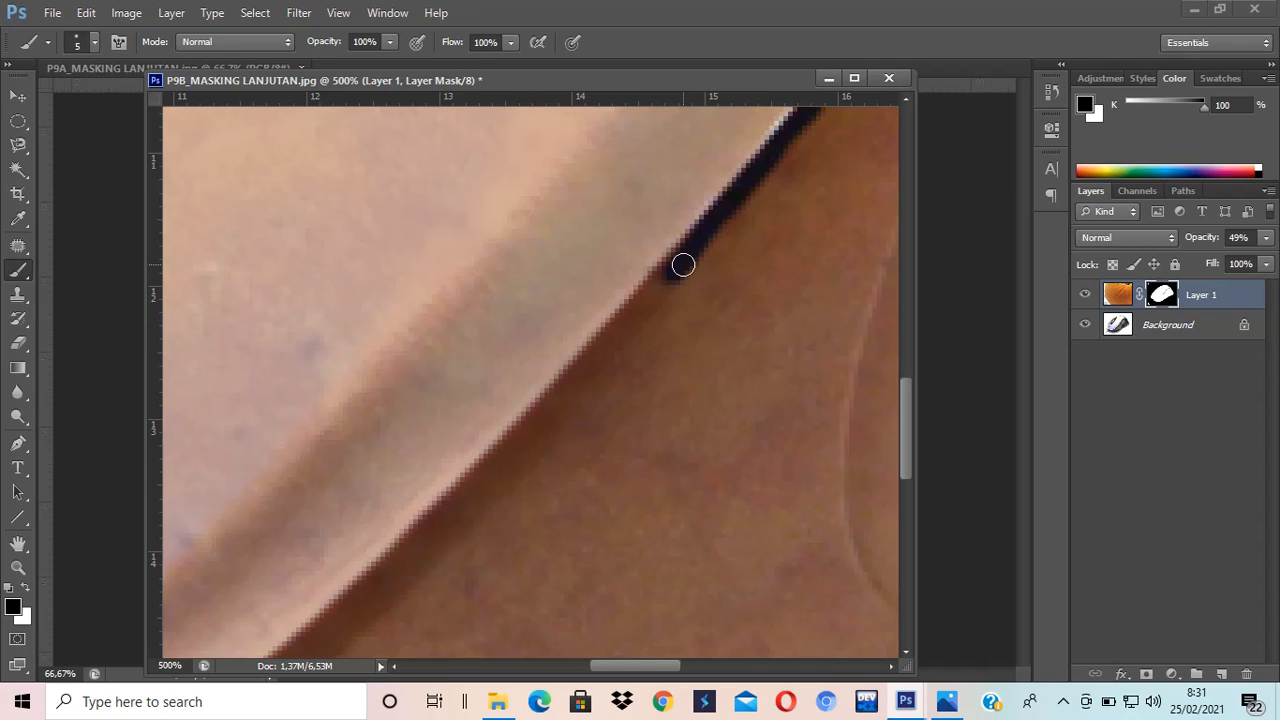
pyautogui.hotkey('ctrl', 'z')
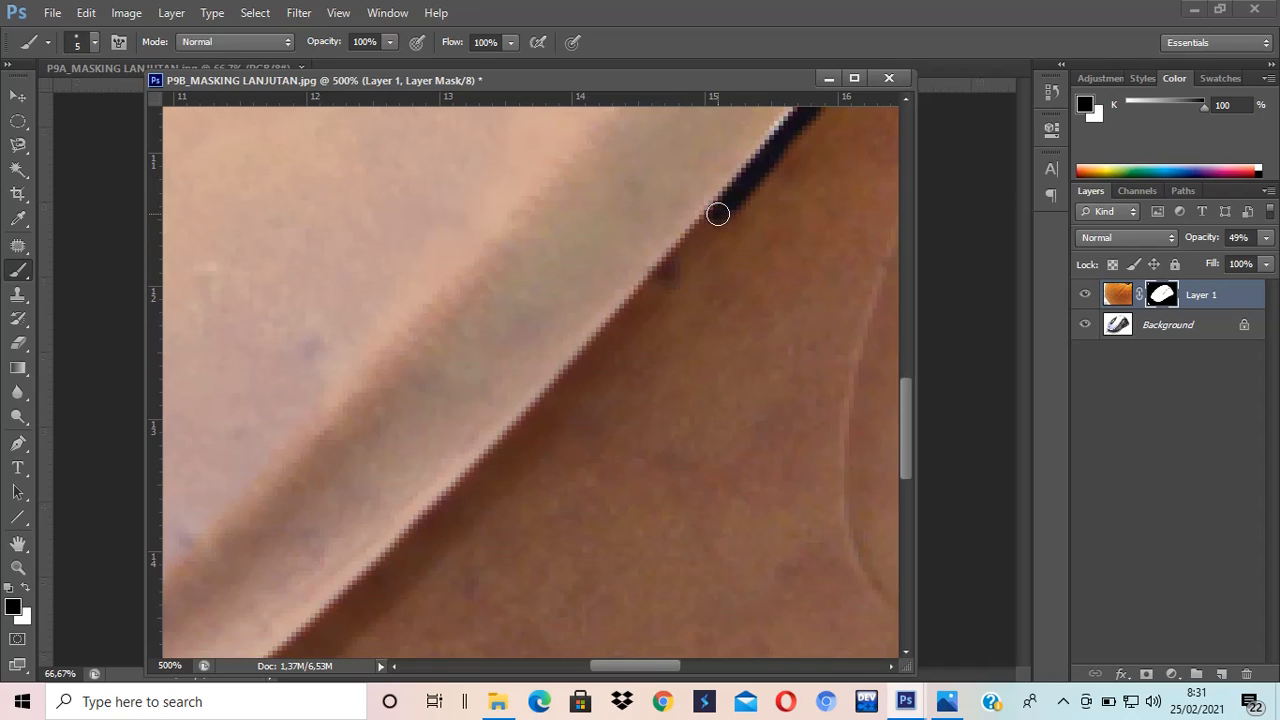
pyautogui.moveTo(719, 214)
pyautogui.mouseDown()
pyautogui.moveTo(453, 496)
pyautogui.moveTo(683, 290)
pyautogui.moveTo(769, 254)
pyautogui.moveTo(660, 374)
pyautogui.mouseUp()
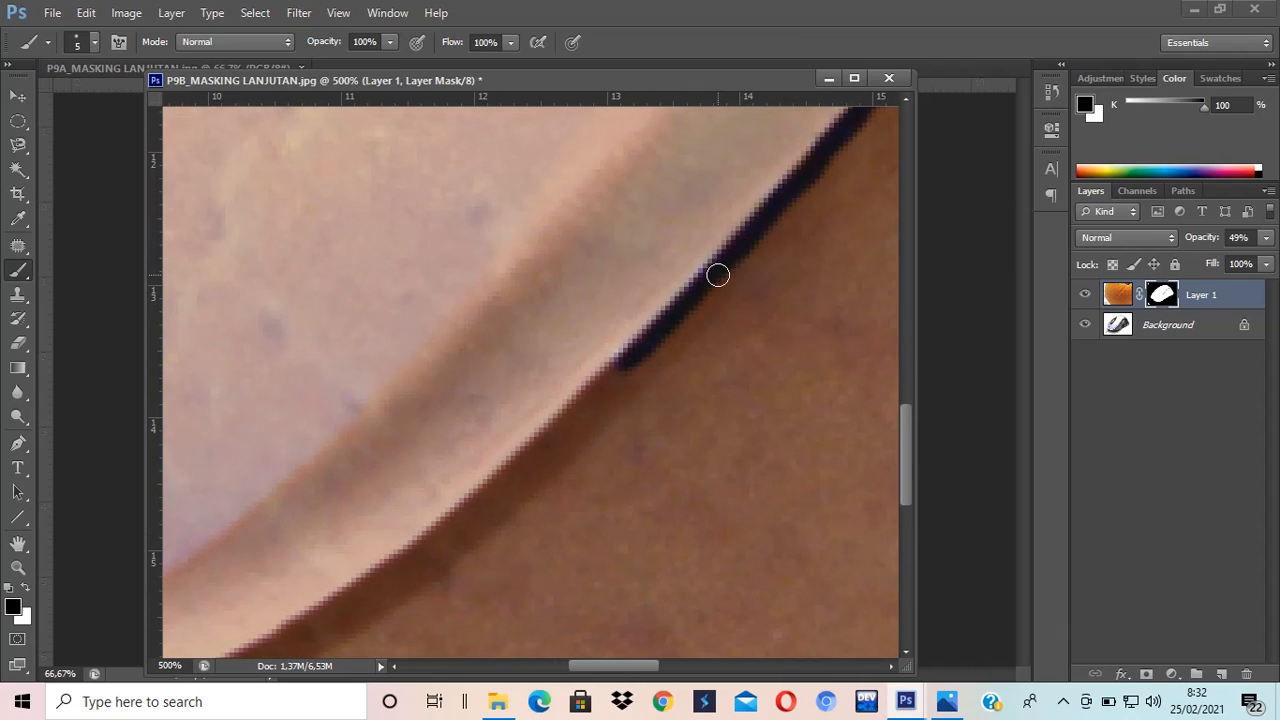
# Step: Enlarge the brush to between 7 and 9 px and mask out the peel along the seam's lower curve, around the front toward the cable
pyautogui.press(']')
pyautogui.press(']')
pyautogui.press(']')
pyautogui.press('[')
pyautogui.press('[')
pyautogui.moveTo(718, 275)
pyautogui.mouseDown()
pyautogui.moveTo(554, 443)
pyautogui.moveTo(606, 411)
pyautogui.moveTo(616, 382)
pyautogui.moveTo(517, 489)
pyautogui.moveTo(551, 449)
pyautogui.moveTo(449, 538)
pyautogui.moveTo(506, 491)
pyautogui.moveTo(493, 510)
pyautogui.moveTo(414, 573)
pyautogui.moveTo(351, 600)
pyautogui.moveTo(706, 331)
pyautogui.mouseUp()
pyautogui.press(']')
pyautogui.press(']')
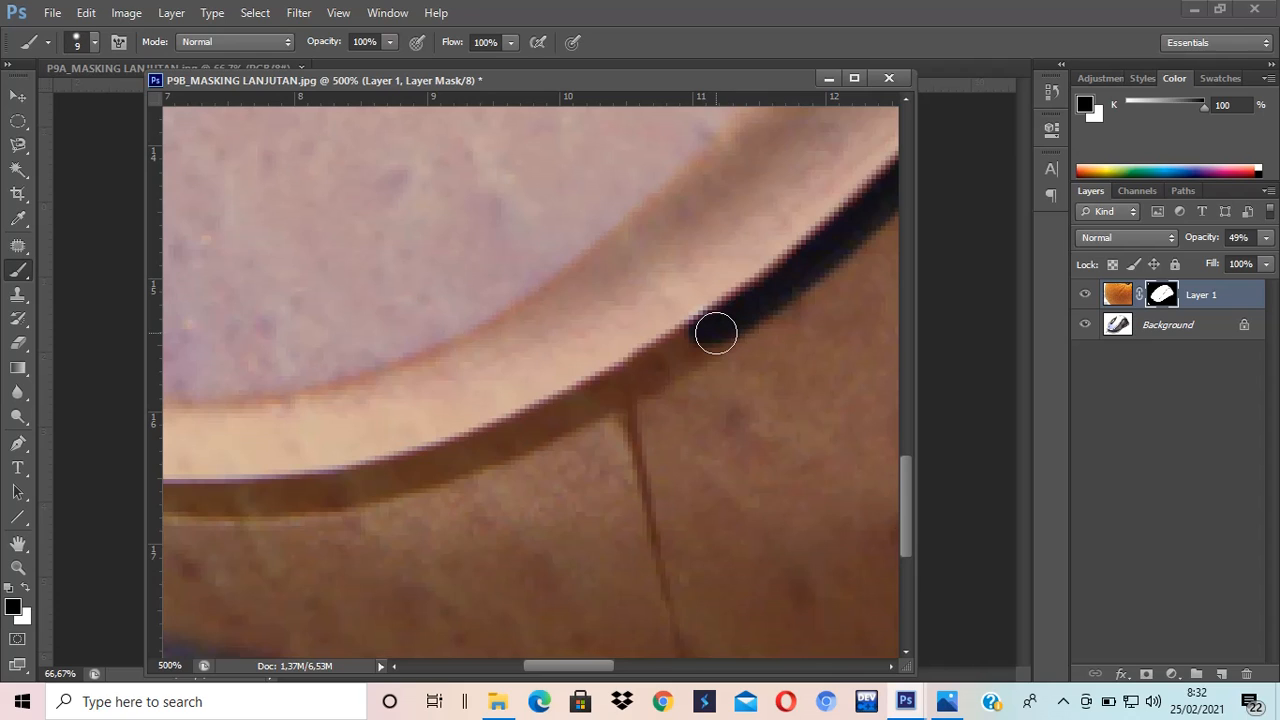
pyautogui.moveTo(716, 333)
pyautogui.mouseDown()
pyautogui.moveTo(476, 458)
pyautogui.moveTo(487, 455)
pyautogui.moveTo(663, 376)
pyautogui.moveTo(526, 419)
pyautogui.moveTo(415, 429)
pyautogui.moveTo(734, 374)
pyautogui.mouseUp()
pyautogui.press('space')
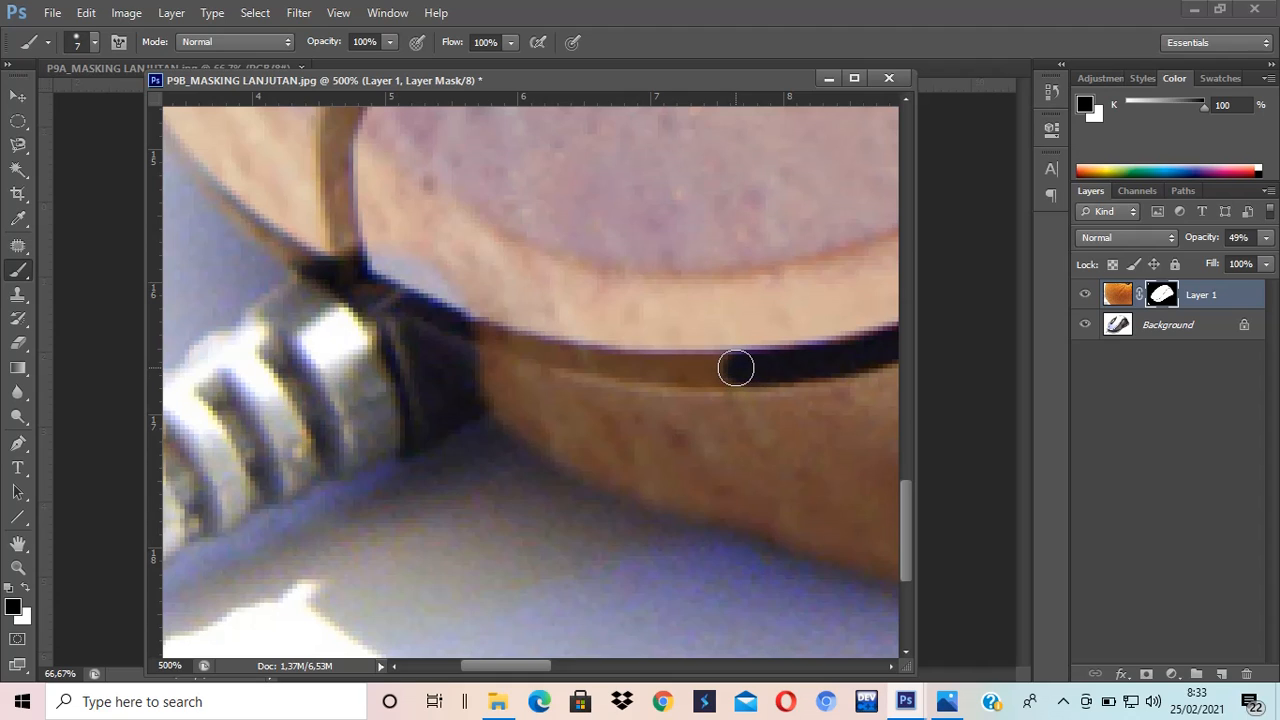
pyautogui.moveTo(736, 368); pyautogui.dragTo(612, 372)
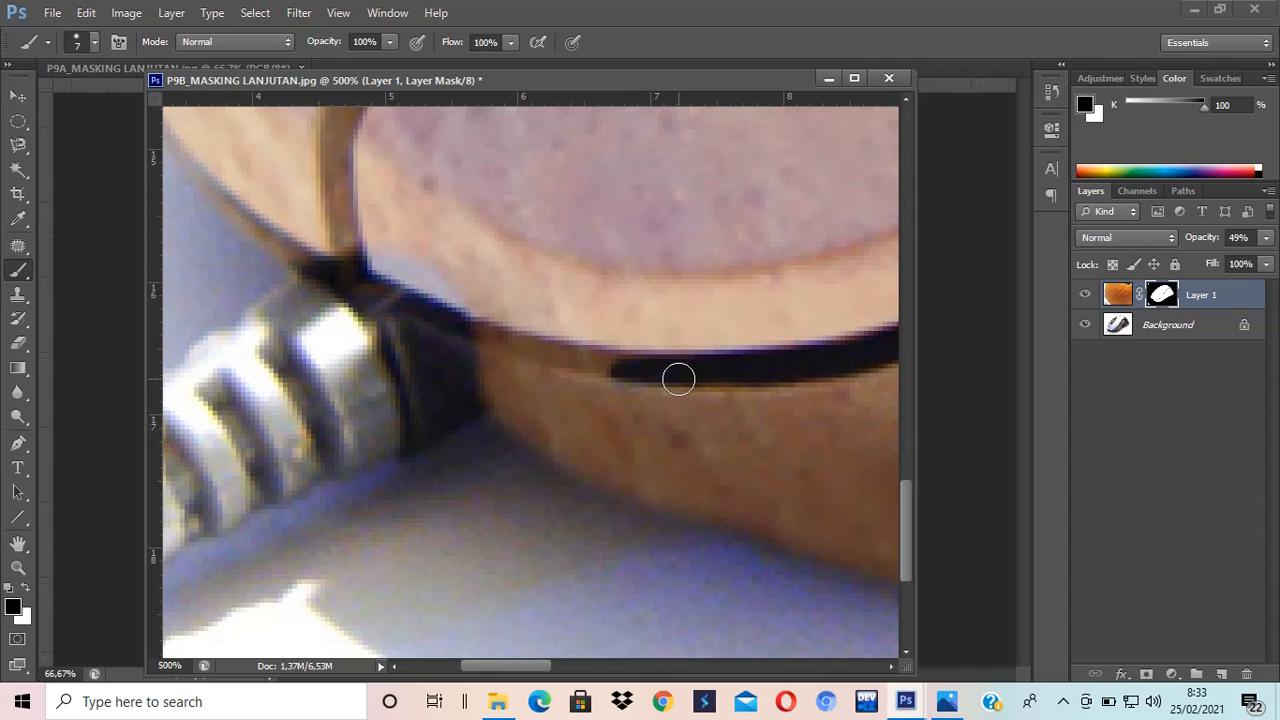
pyautogui.hotkey('ctrl', 'alt', 'z')
pyautogui.hotkey('ctrl', 'alt', 'z')
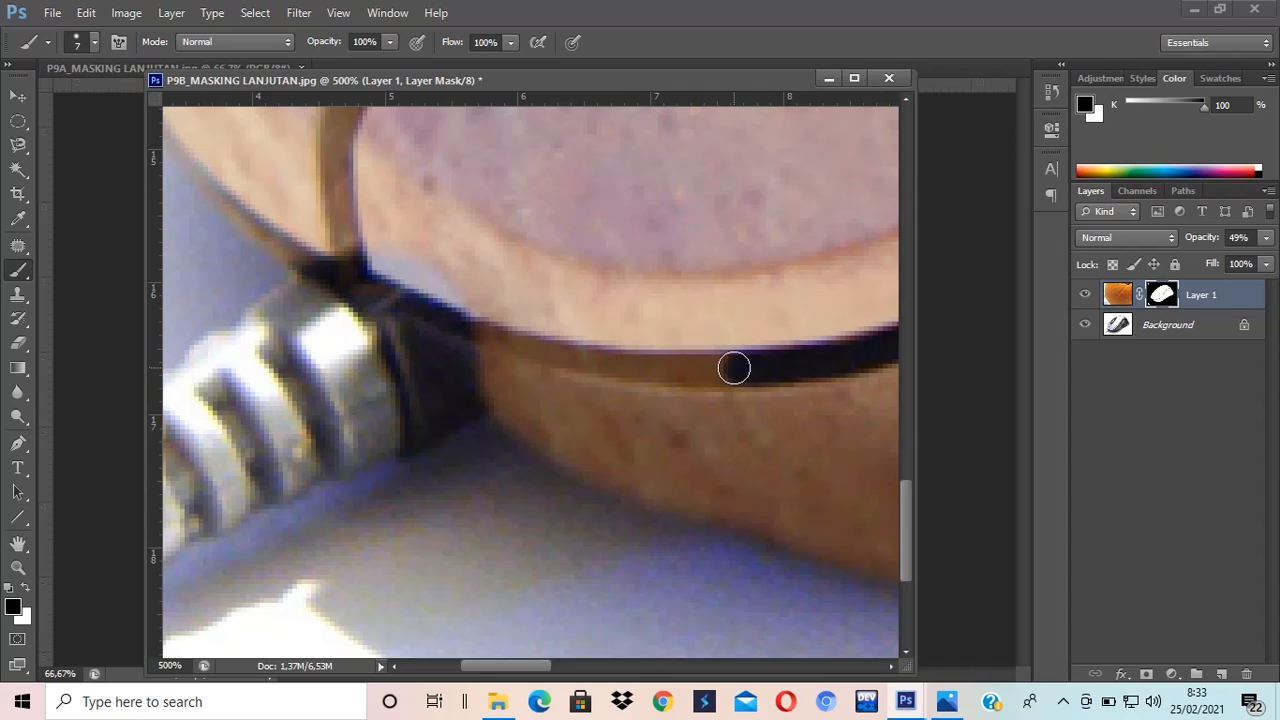
# Step: Mask out the peel along the last stretch of seam to the cable joint and along the adjoining front edge beyond it
pyautogui.moveTo(734, 366)
pyautogui.mouseDown()
pyautogui.moveTo(615, 371)
pyautogui.moveTo(467, 323)
pyautogui.moveTo(646, 346)
pyautogui.mouseUp()
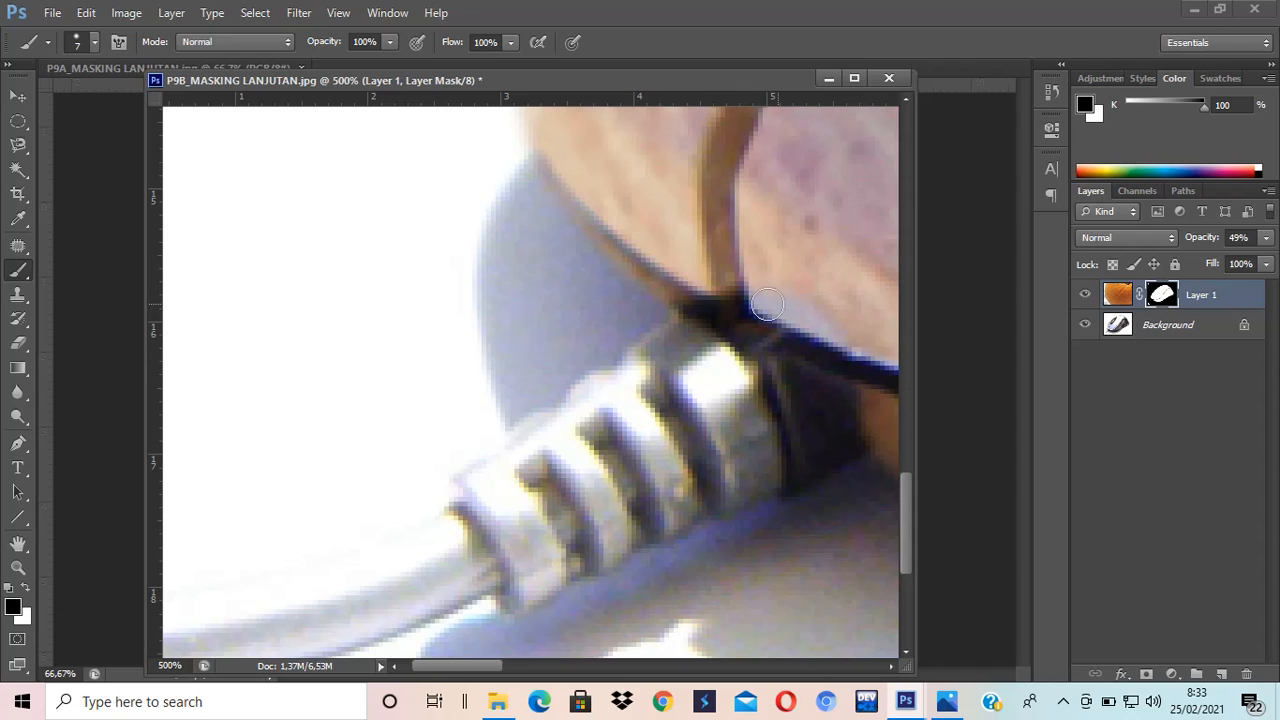
pyautogui.moveTo(695, 310)
pyautogui.mouseDown()
pyautogui.moveTo(606, 252)
pyautogui.moveTo(514, 137)
pyautogui.mouseUp()
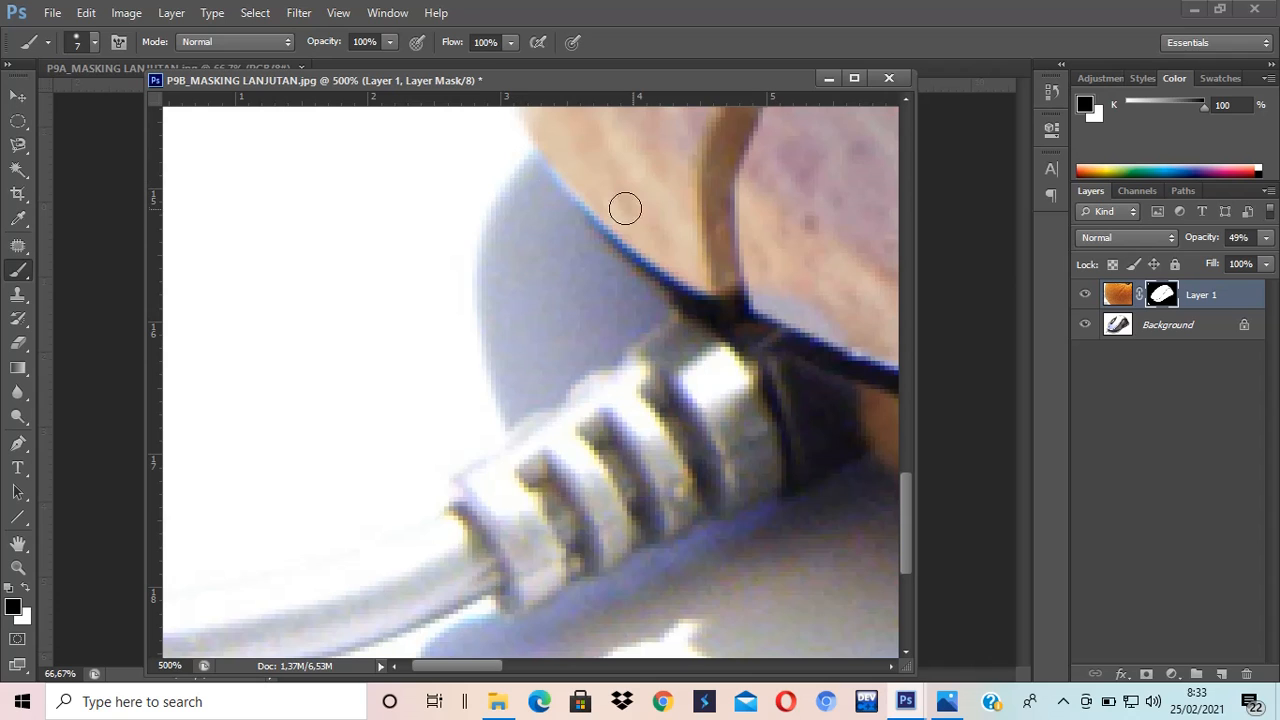
pyautogui.moveTo(730, 179); pyautogui.dragTo(679, 514)
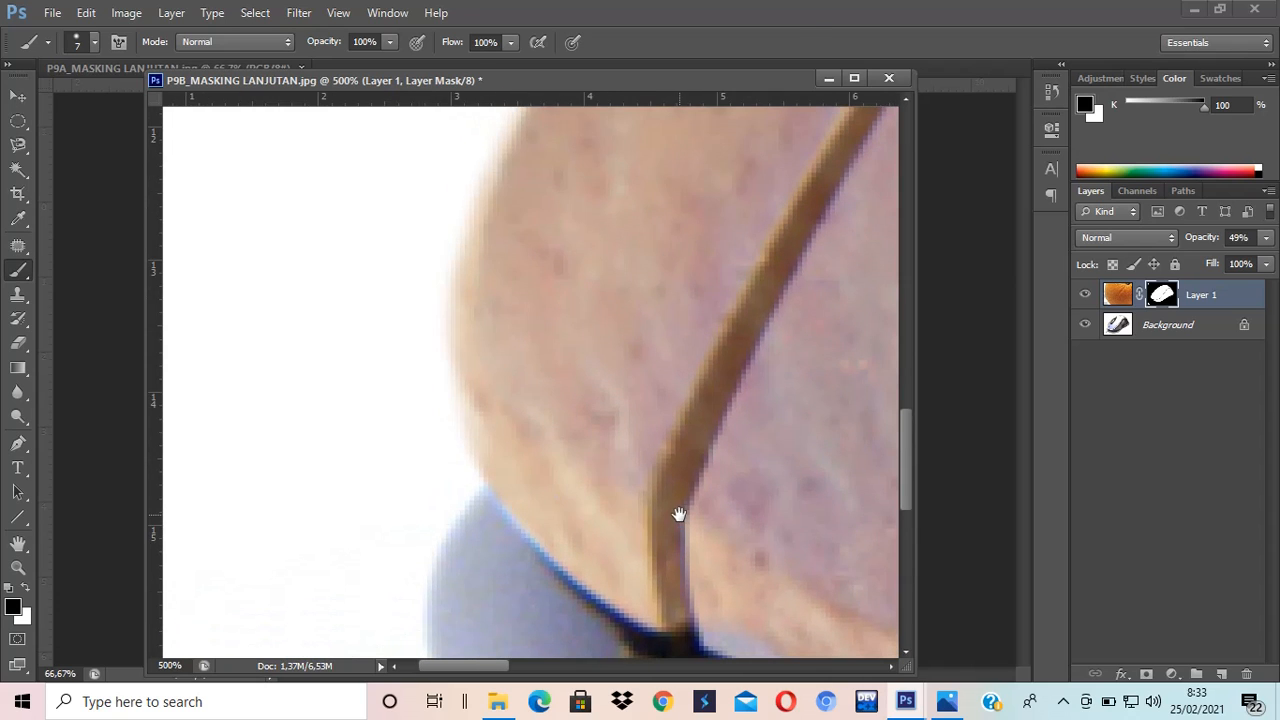
# Step: Reduce the brush to 4 px and mask out the peel along the short seam branching down from the main seam near the front
pyautogui.hotkey('ctrl', '0')
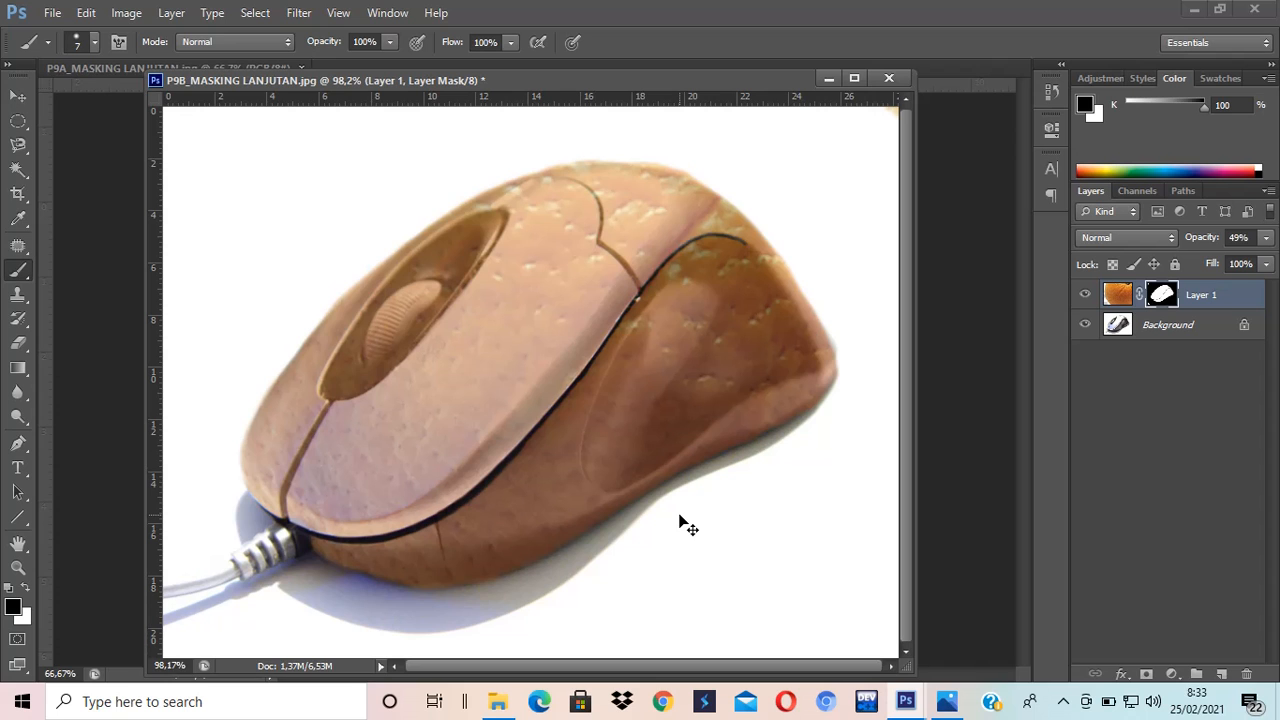
pyautogui.hotkey('ctrl', '+')
pyautogui.hotkey('ctrl', '+')
pyautogui.hotkey('ctrl', '+')
pyautogui.hotkey('ctrl', '+')
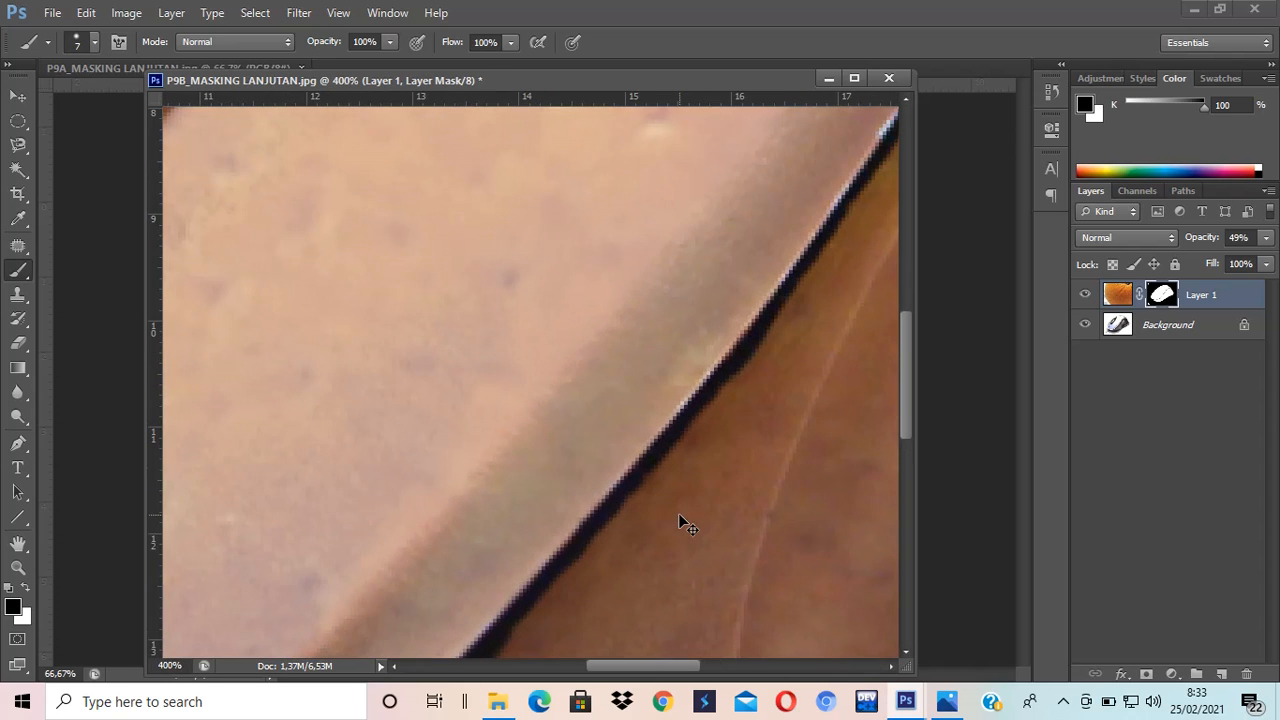
pyautogui.moveTo(657, 529); pyautogui.dragTo(702, 276)
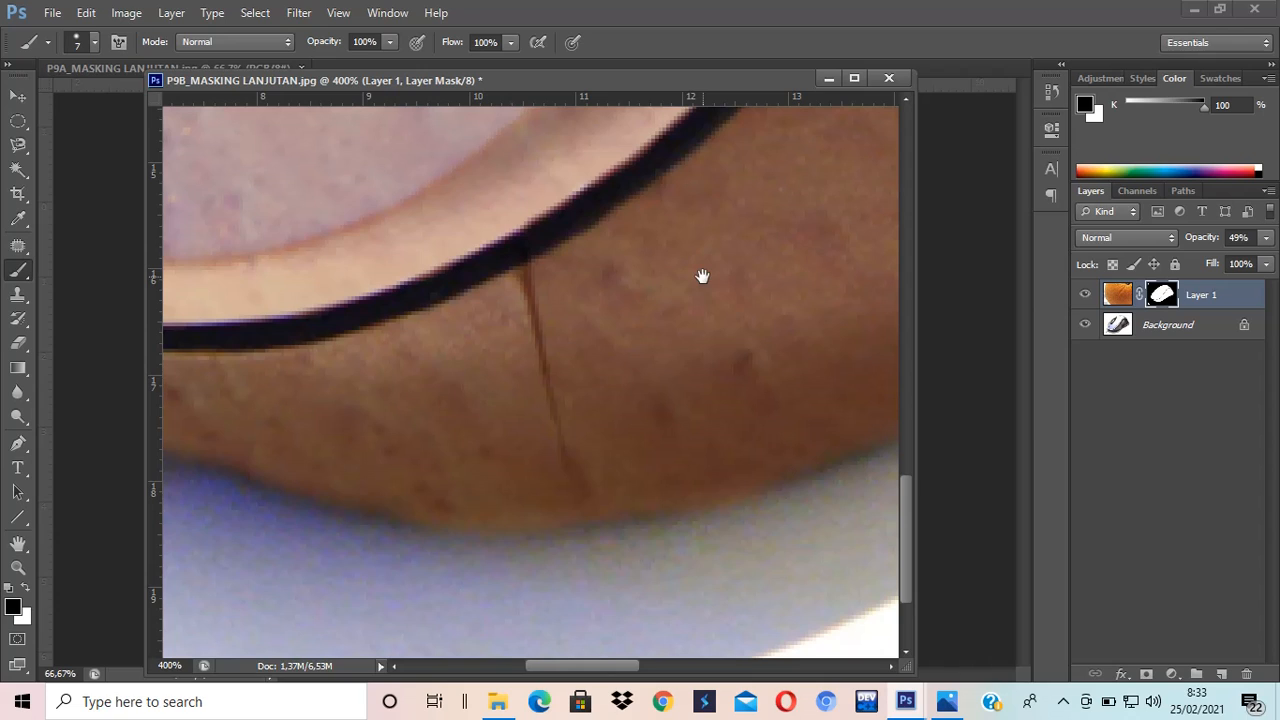
pyautogui.press('[')
pyautogui.press('[')
pyautogui.moveTo(564, 406); pyautogui.dragTo(564, 446)
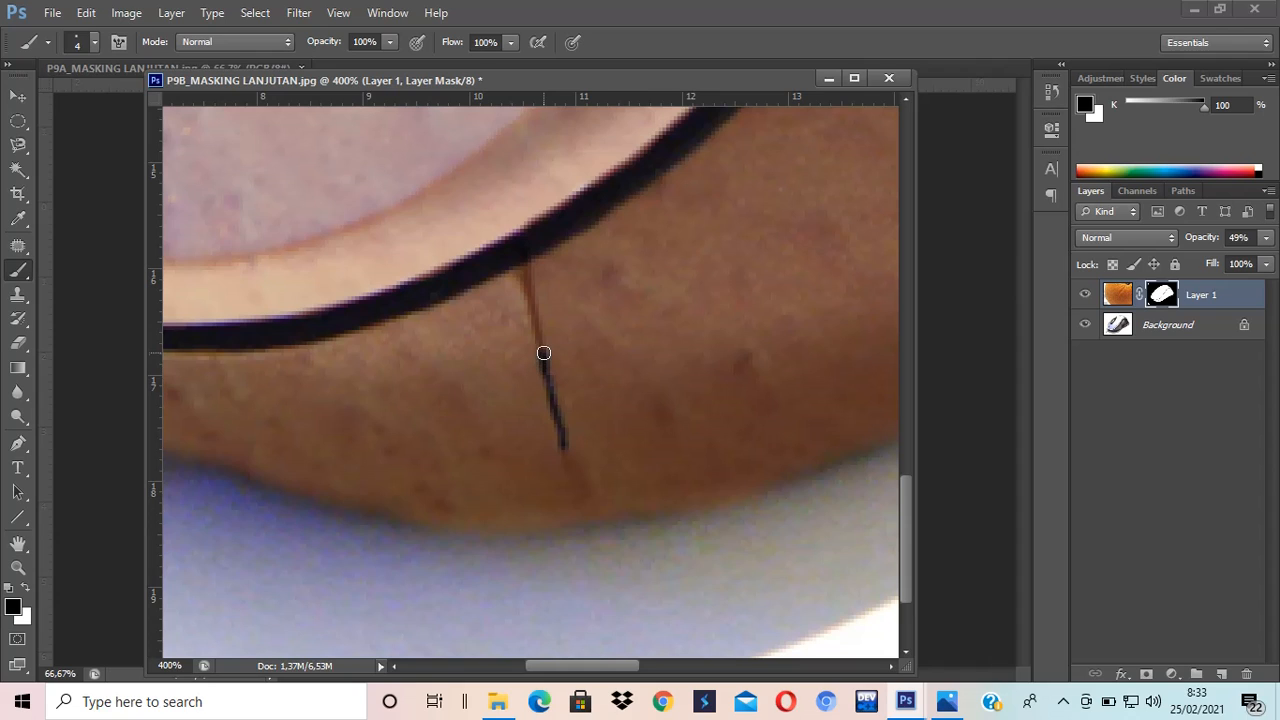
pyautogui.moveTo(544, 353); pyautogui.dragTo(515, 257)
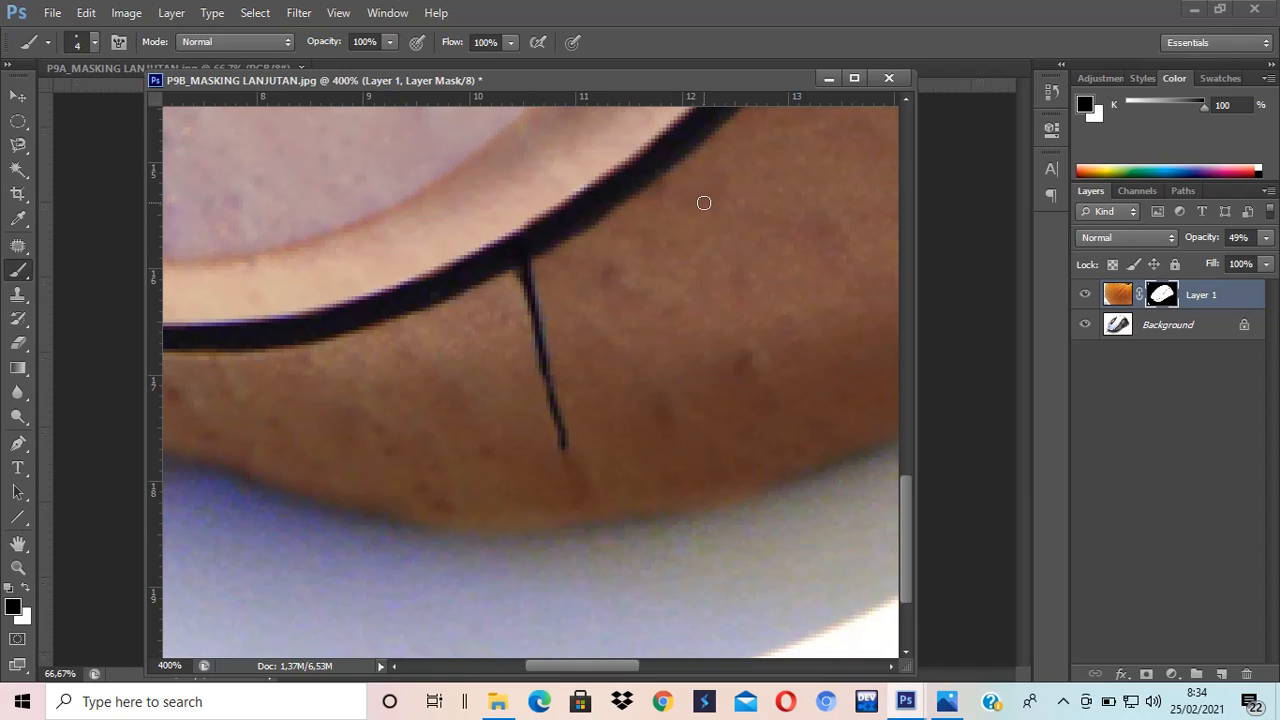
# Step: Enlarge the brush to 7 px and mask out the peel on the rear button line, from the main seam to its corner
pyautogui.moveTo(788, 137); pyautogui.dragTo(691, 497)
pyautogui.moveTo(829, 189); pyautogui.dragTo(610, 448)
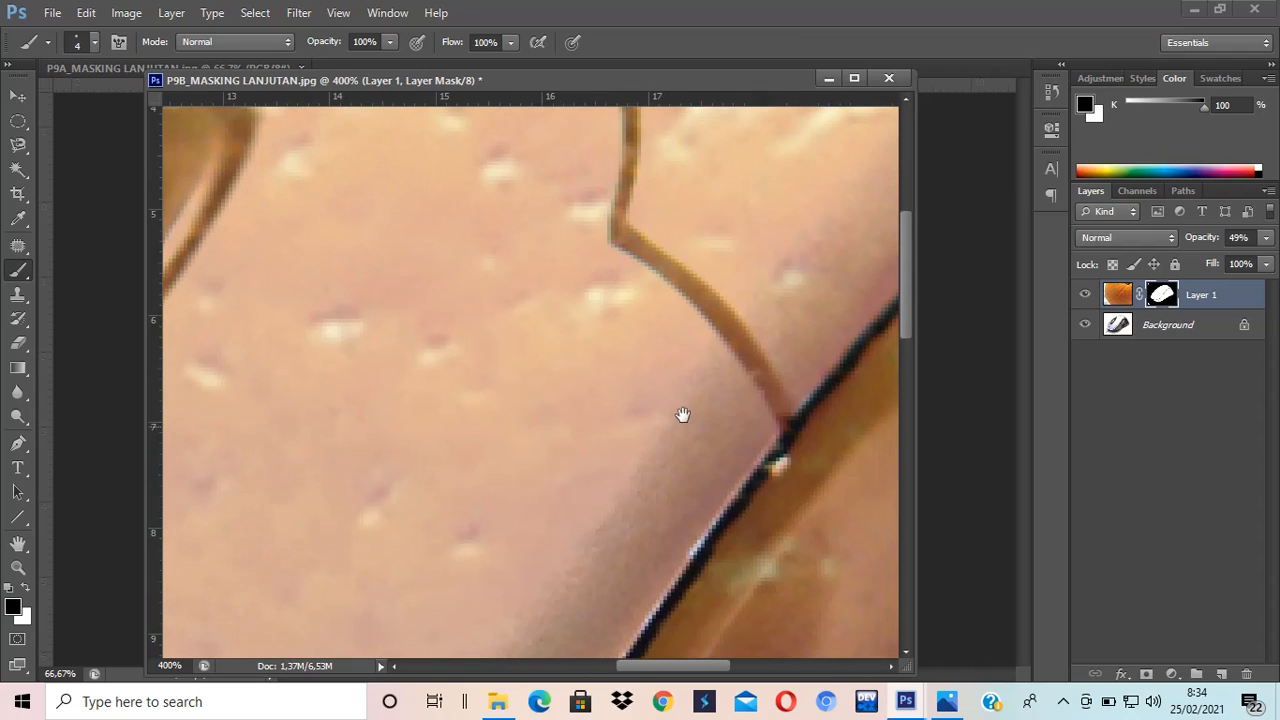
pyautogui.press(']')
pyautogui.press(']')
pyautogui.moveTo(789, 425)
pyautogui.mouseDown()
pyautogui.moveTo(702, 287)
pyautogui.moveTo(726, 307)
pyautogui.moveTo(719, 315)
pyautogui.moveTo(615, 237)
pyautogui.mouseUp()
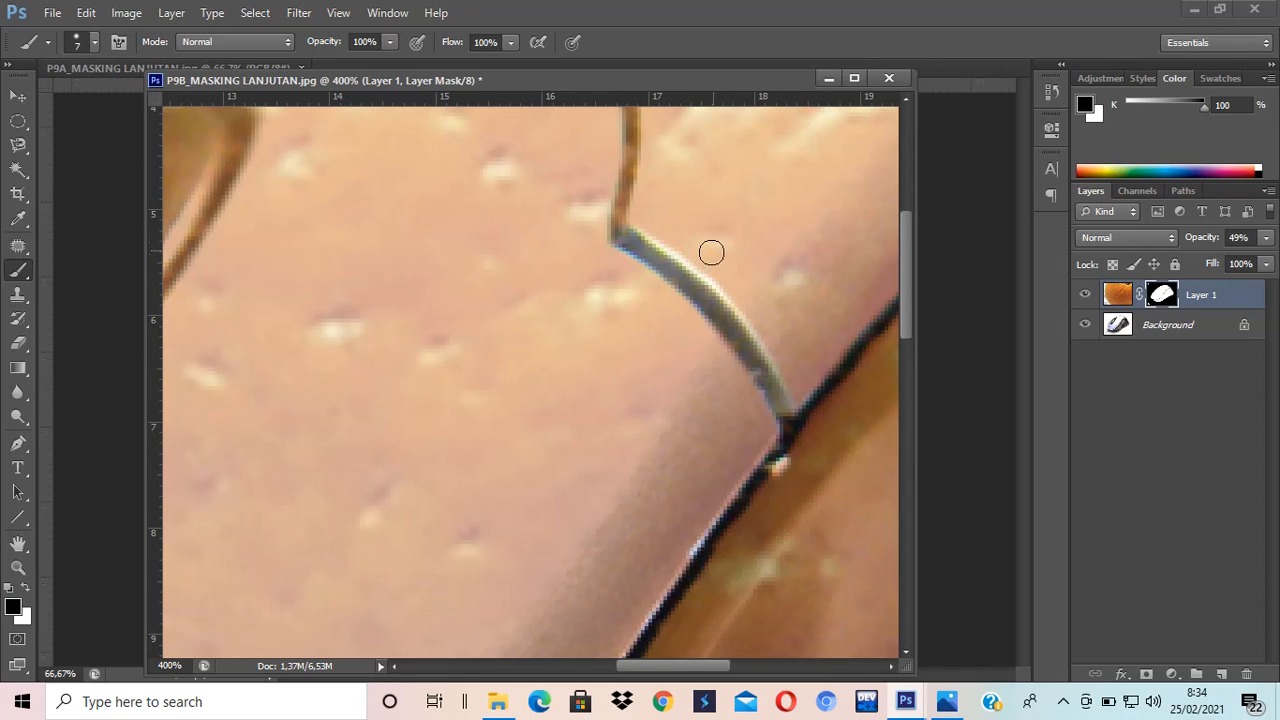
# Step: Reduce the brush from 4 to 1 px while masking out the peel along the rear button line's tapering arc above the corner
pyautogui.scroll(5, 711, 300)
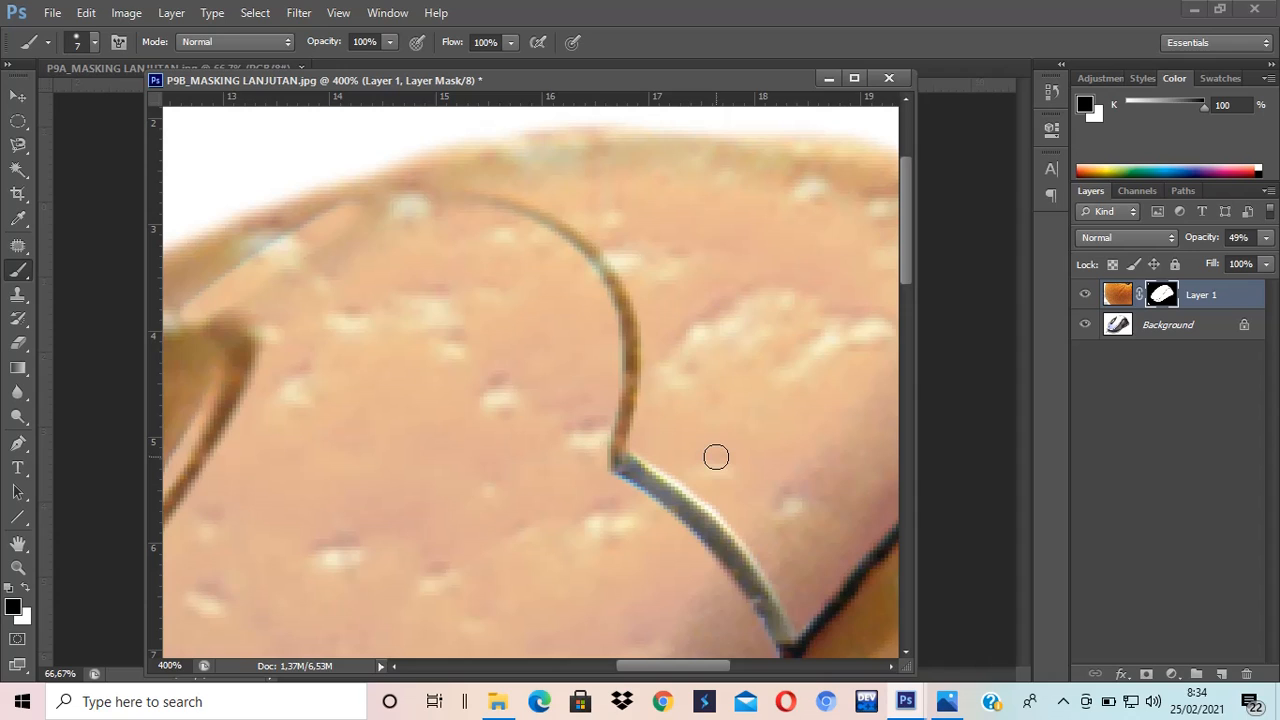
pyautogui.press('[')
pyautogui.moveTo(619, 461); pyautogui.dragTo(620, 432)
pyautogui.press('[')
pyautogui.hotkey('ctrl', 'z')
pyautogui.moveTo(616, 459); pyautogui.dragTo(632, 370)
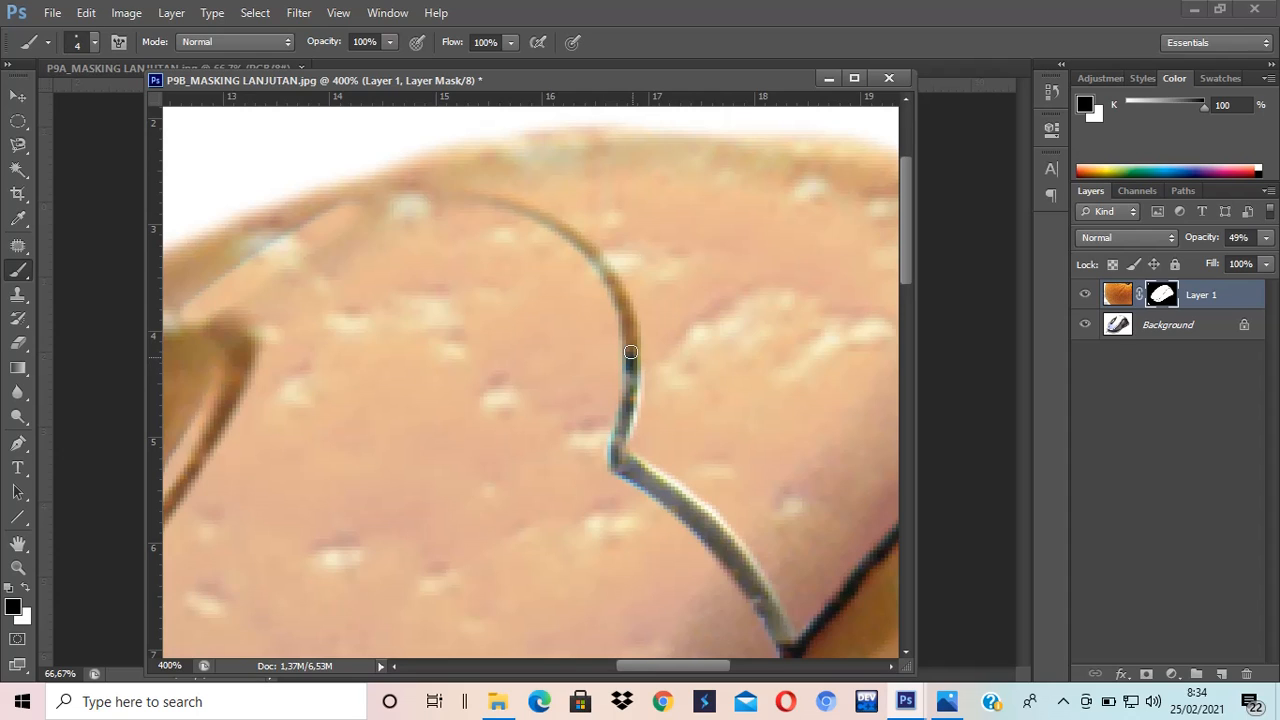
pyautogui.moveTo(631, 346); pyautogui.dragTo(622, 303)
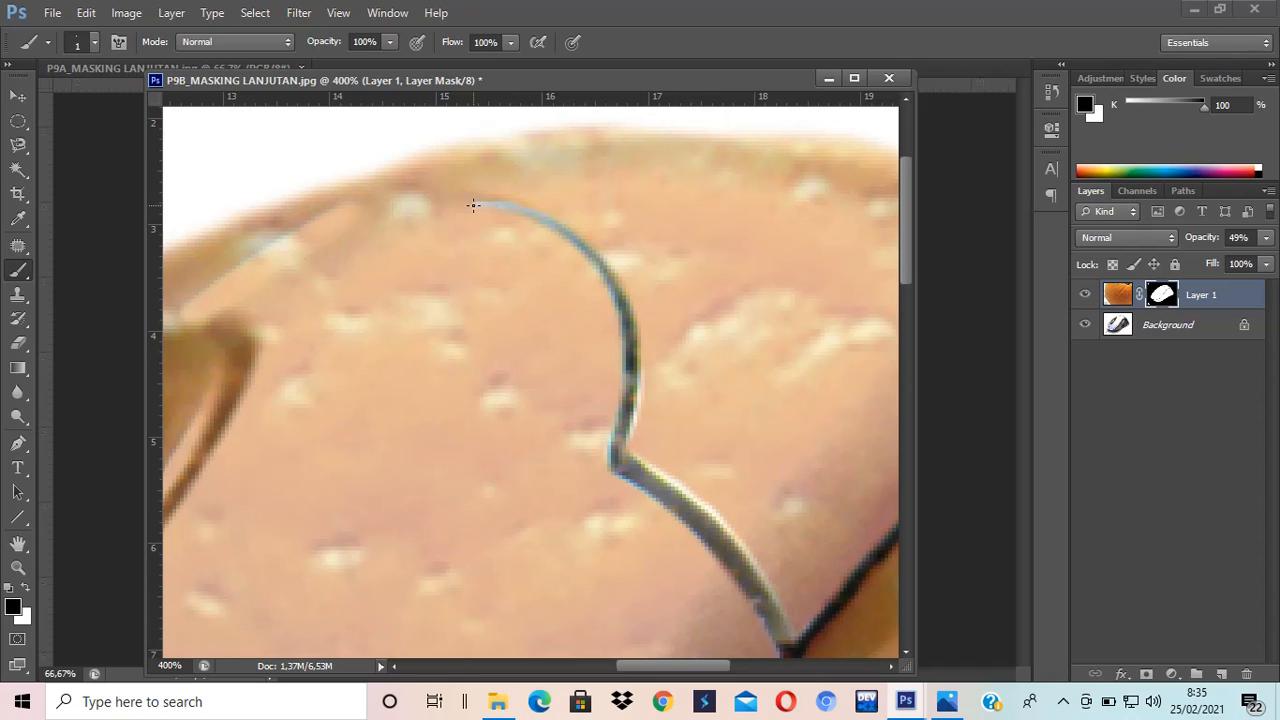
# Step: Check the masked seams with the orange layer at 100% opacity and set its opacity to 43%
pyautogui.hotkey('ctrl', '0')
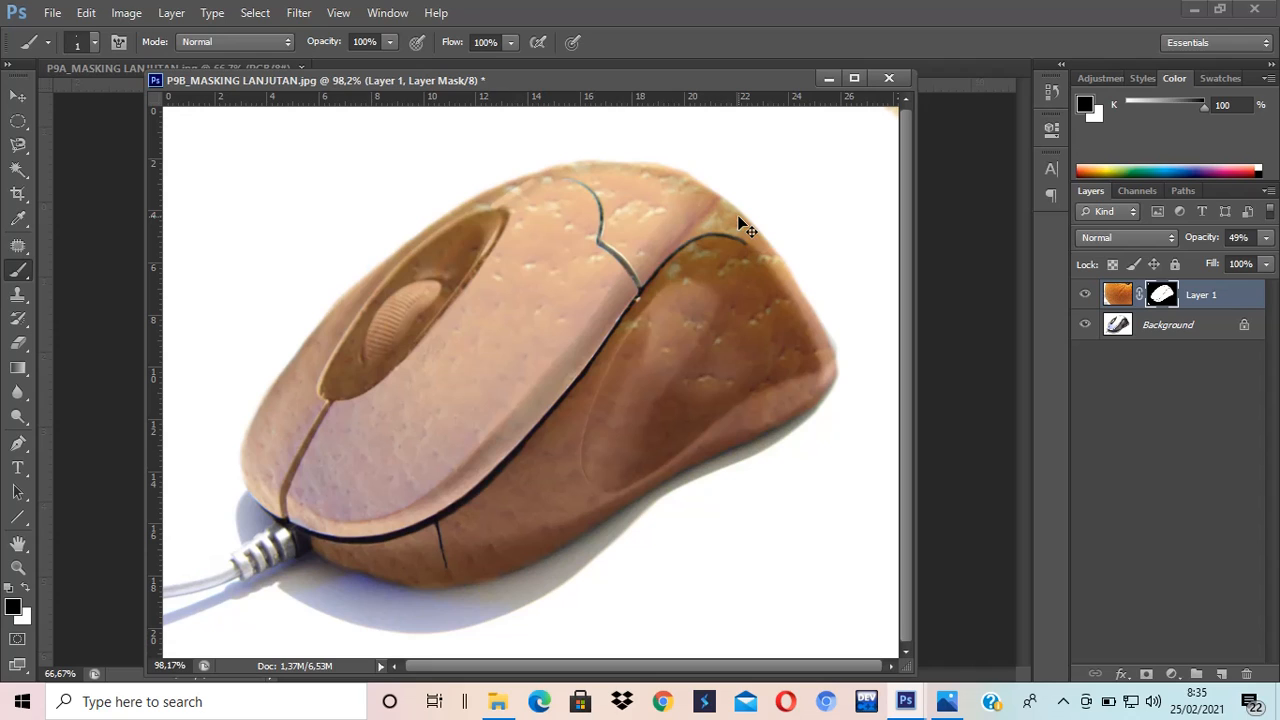
pyautogui.click(1267, 241)
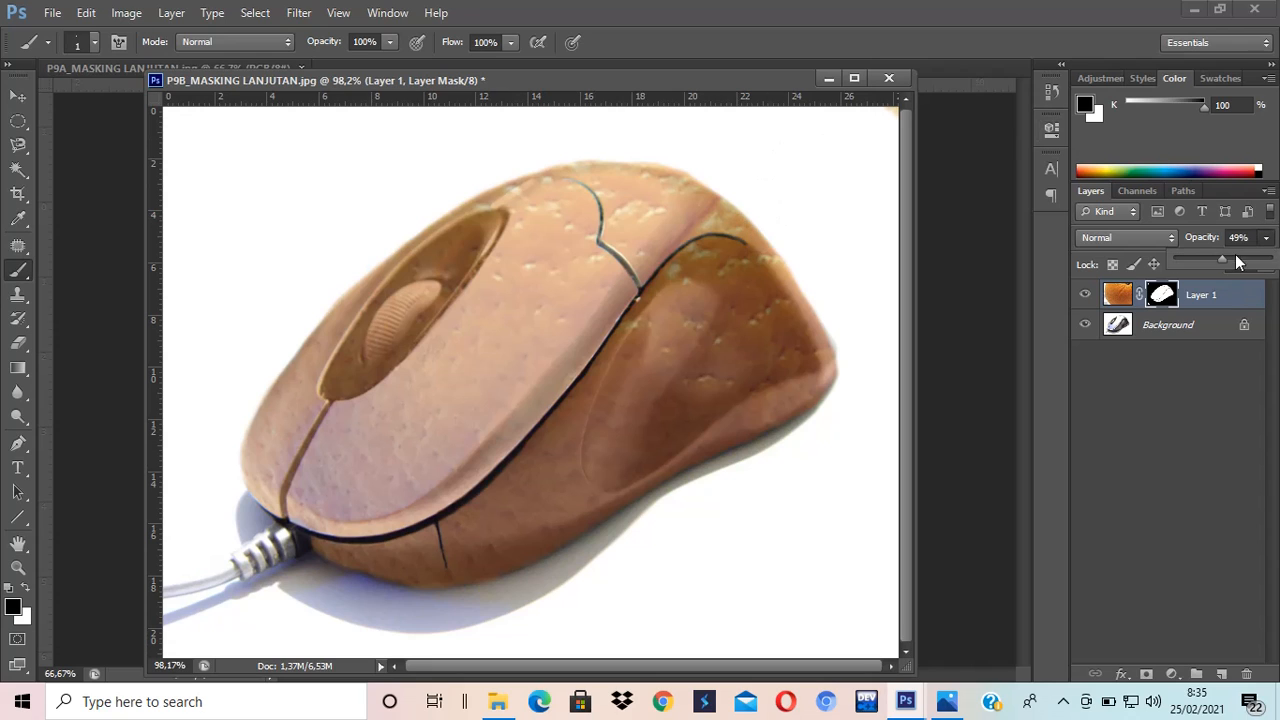
pyautogui.moveTo(1224, 260); pyautogui.dragTo(1270, 259)
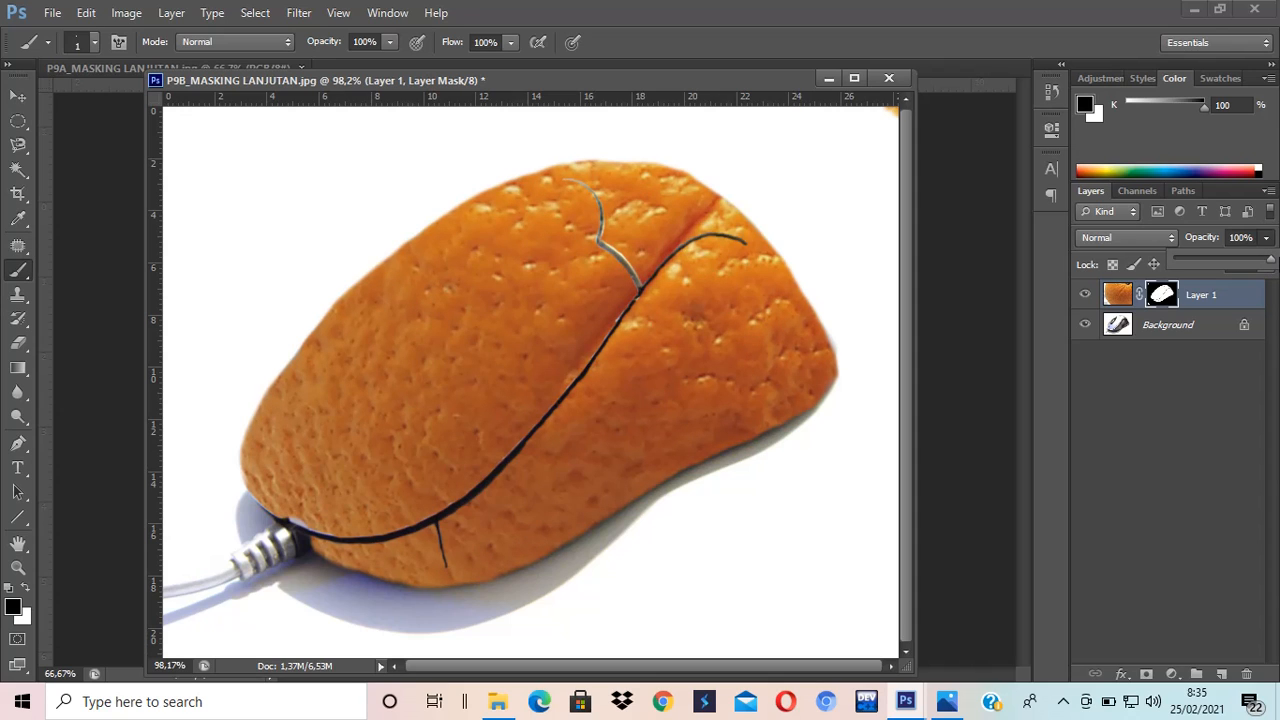
pyautogui.moveTo(1268, 260); pyautogui.dragTo(1221, 259)
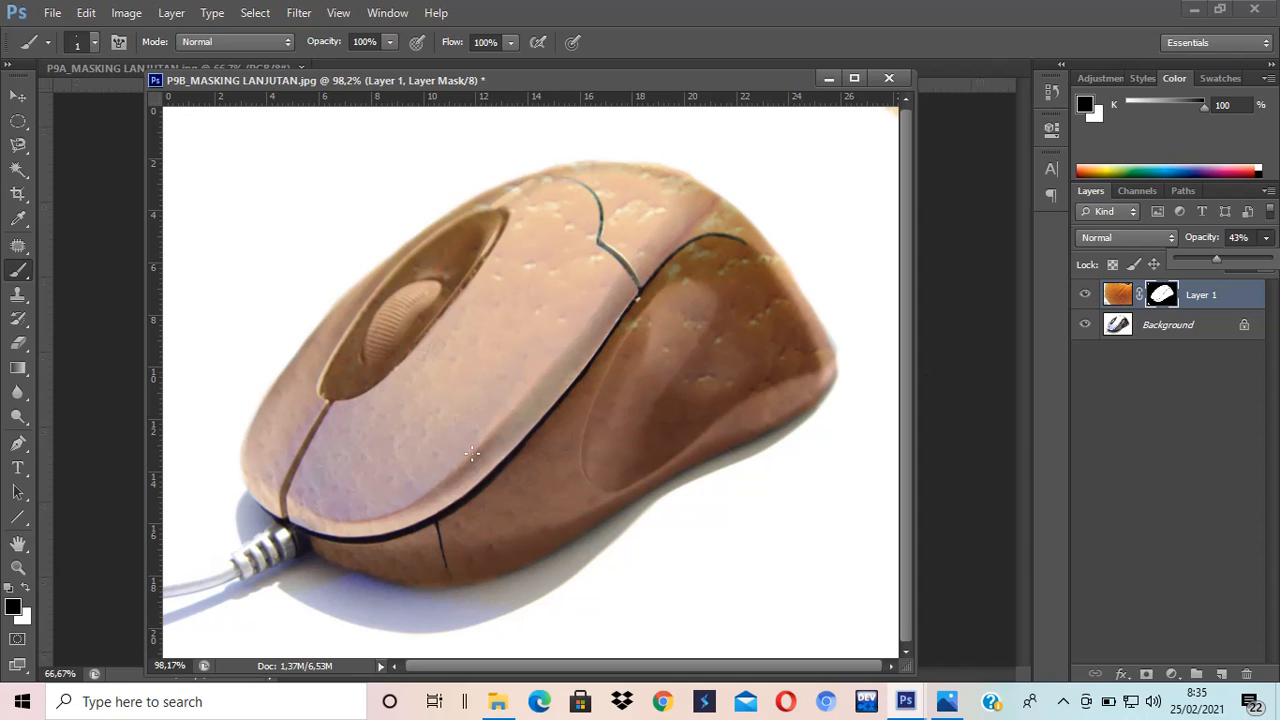
# Step: Mask out the peel along the front button divider from the scroll-wheel recess down to the cable, using a 6 to 7 px brush
pyautogui.scroll(5, 419, 466)
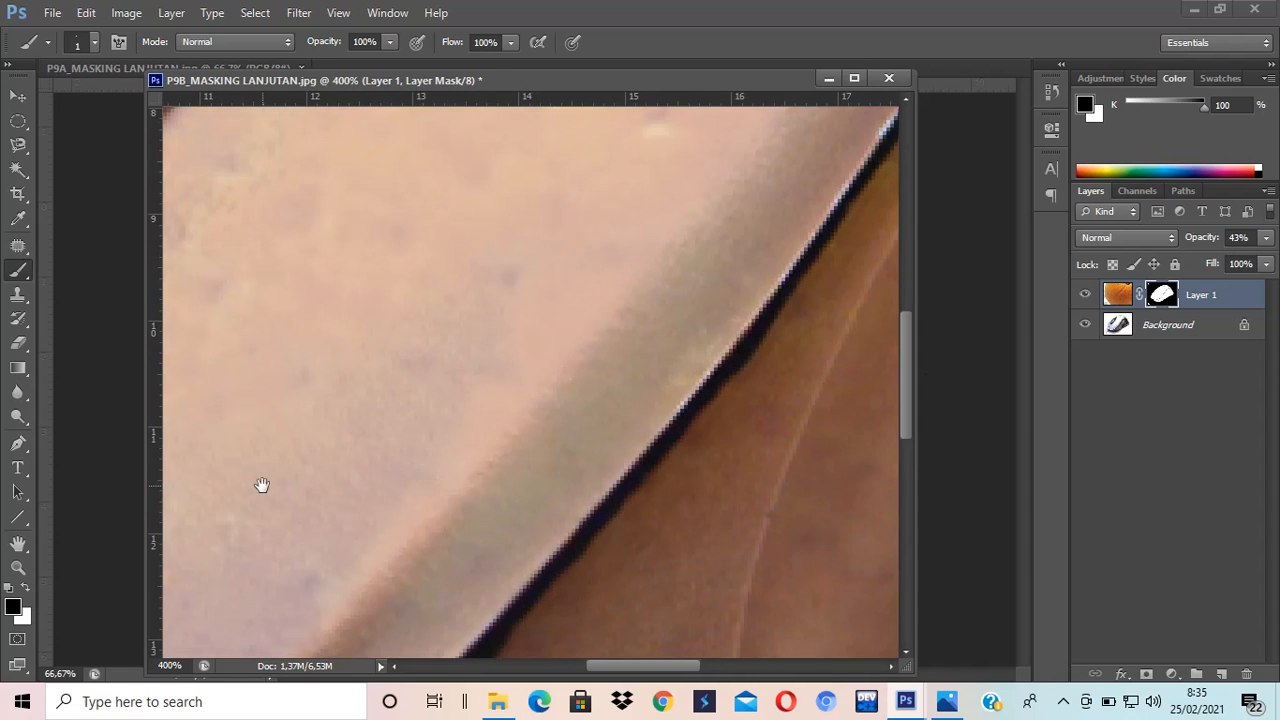
pyautogui.moveTo(260, 486); pyautogui.dragTo(674, 417)
pyautogui.hotkey('ctrl', 'r')
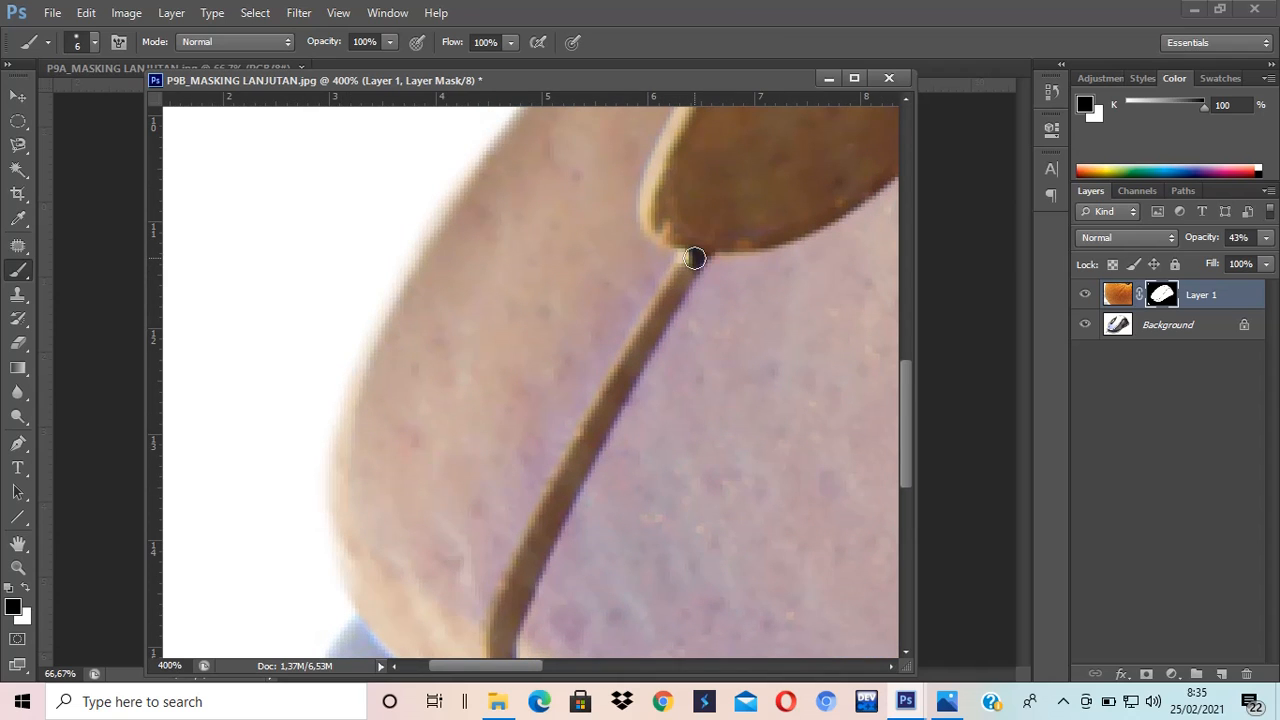
pyautogui.moveTo(691, 258); pyautogui.dragTo(511, 594)
pyautogui.press(']')
pyautogui.scroll(-1, 538, 542)
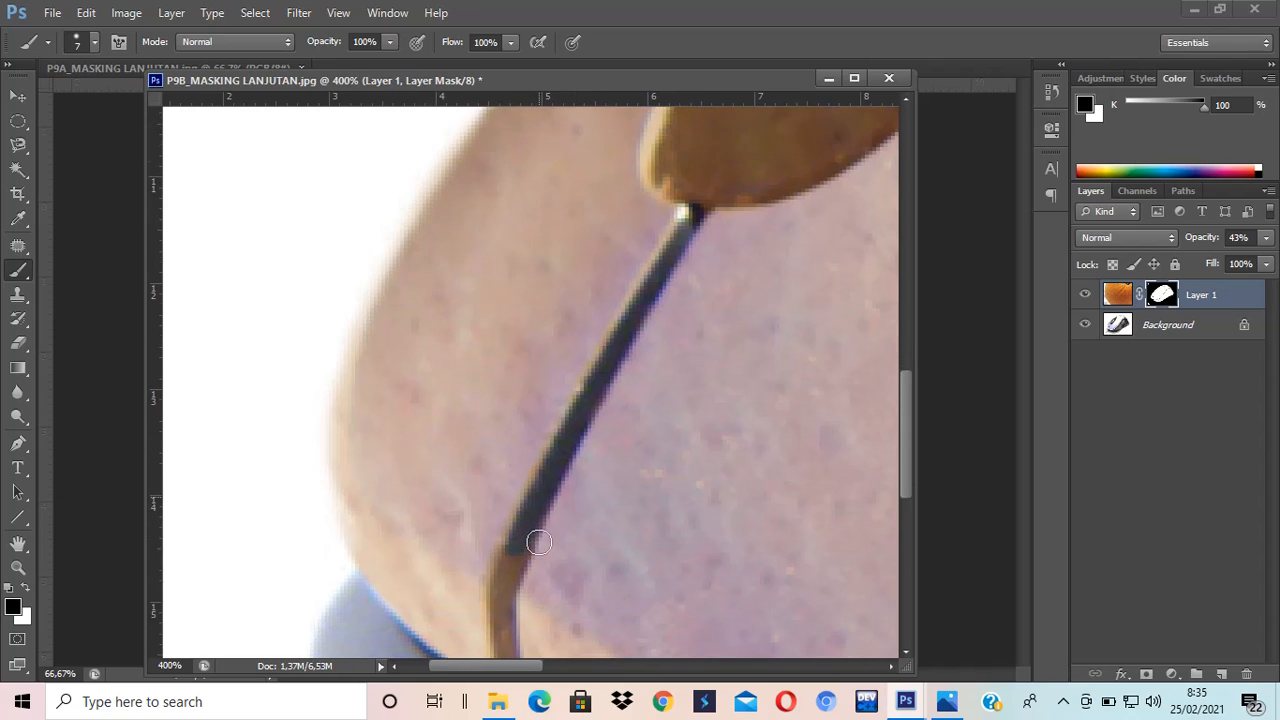
pyautogui.scroll(-2, 538, 542)
pyautogui.moveTo(520, 462)
pyautogui.mouseDown()
pyautogui.moveTo(505, 622)
pyautogui.moveTo(503, 591)
pyautogui.mouseUp()
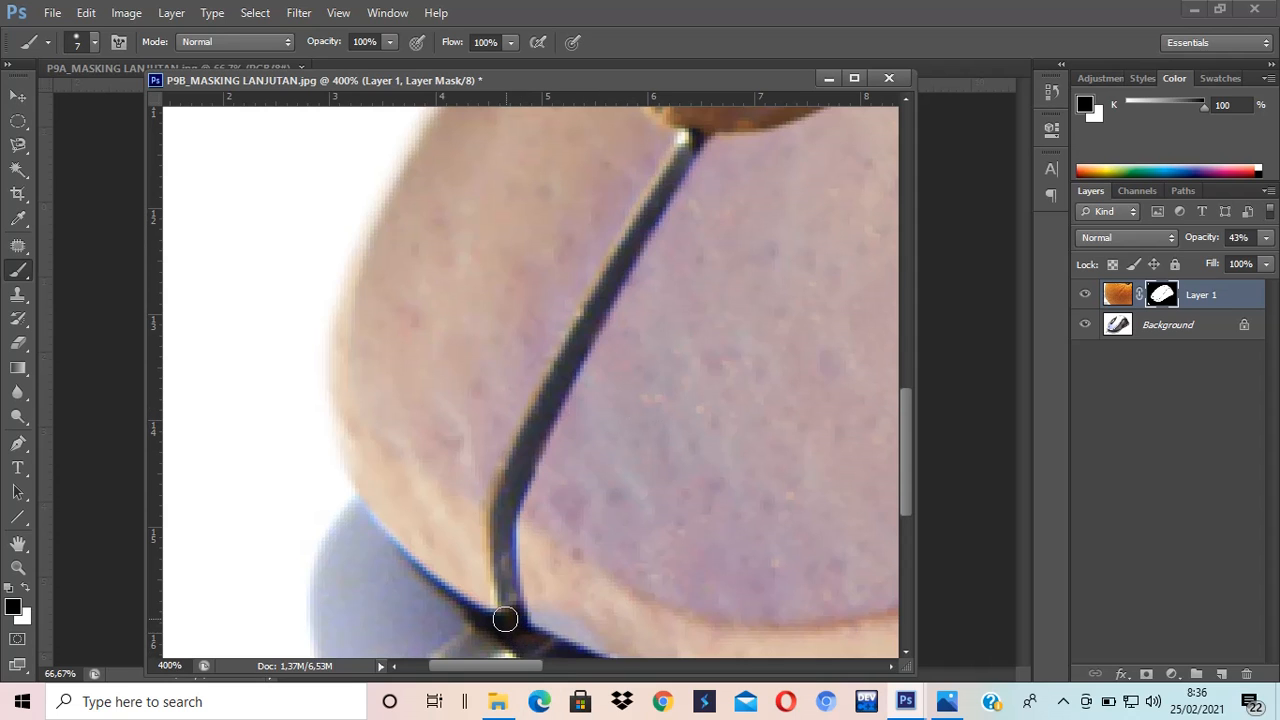
pyautogui.moveTo(803, 263); pyautogui.dragTo(657, 663)
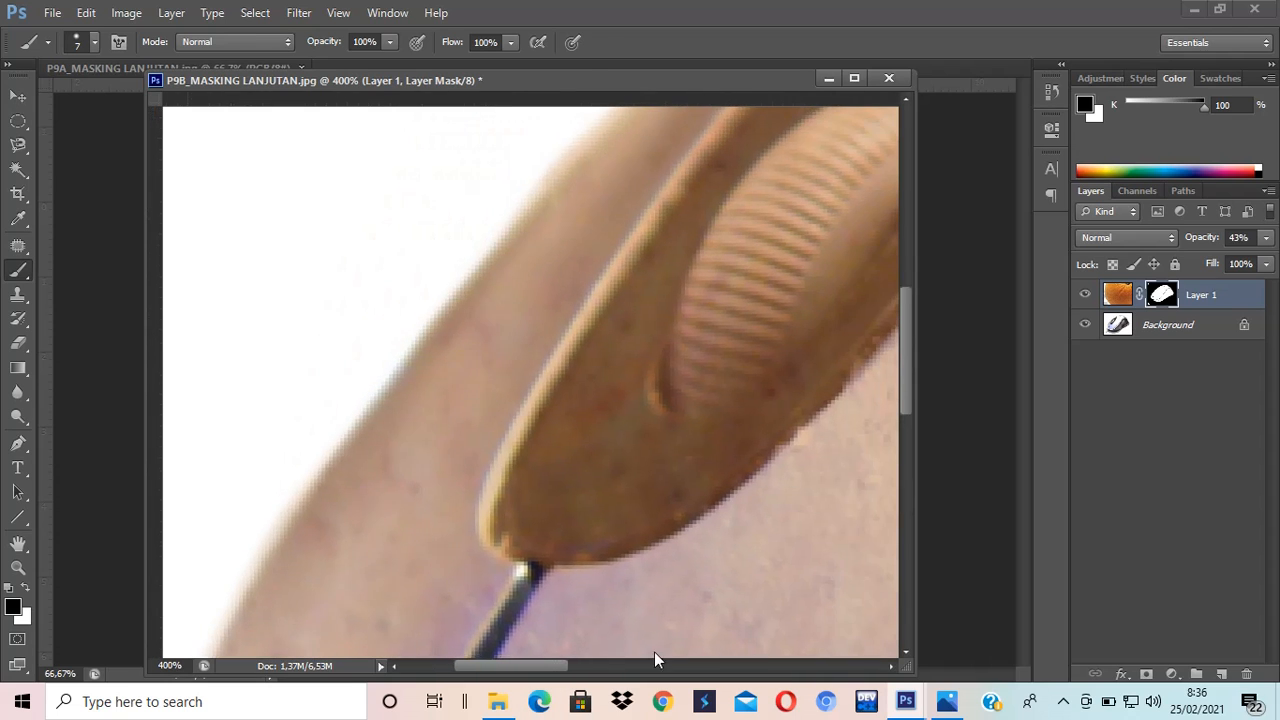
# Step: Mask out the peel along the scroll-wheel recess's edge facing the wide button, from its rear tip to the front divider, reducing the brush from 7 to 4 px
pyautogui.moveTo(794, 349); pyautogui.dragTo(617, 459)
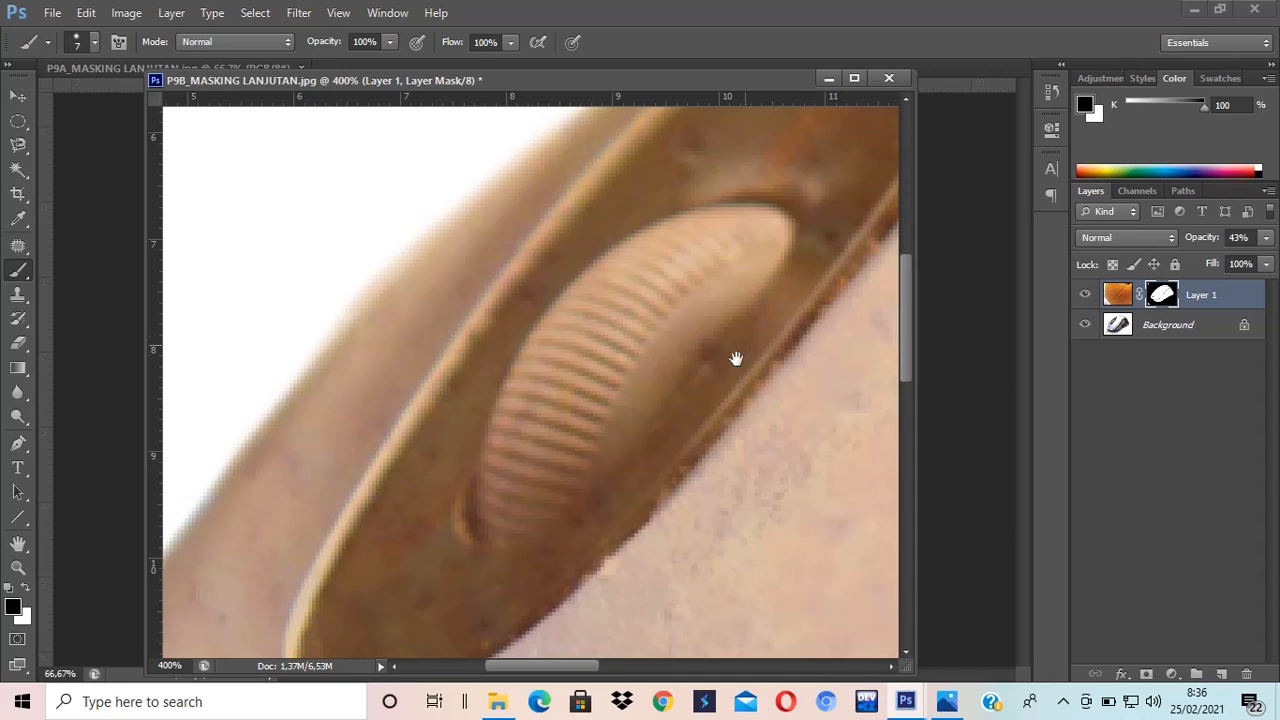
pyautogui.moveTo(808, 263); pyautogui.dragTo(594, 449)
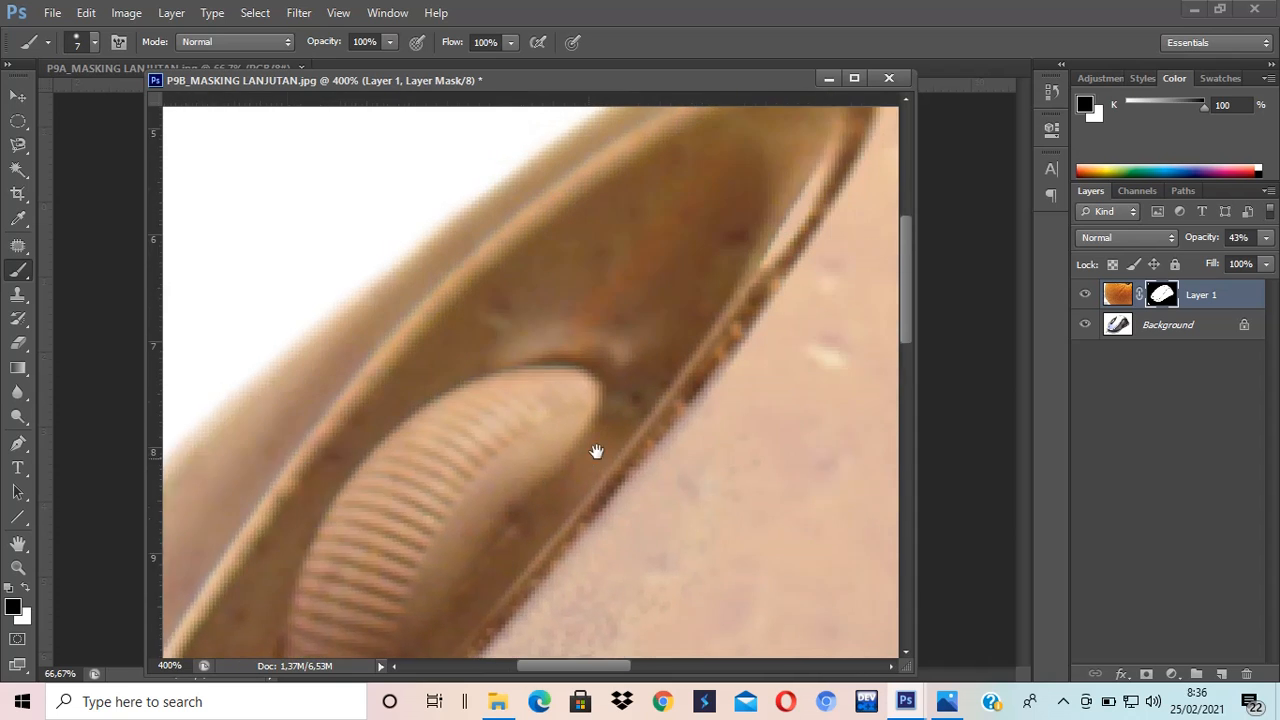
pyautogui.moveTo(879, 213); pyautogui.dragTo(560, 580)
pyautogui.moveTo(837, 251); pyautogui.dragTo(780, 194)
pyautogui.moveTo(690, 380); pyautogui.dragTo(831, 123)
pyautogui.moveTo(716, 240); pyautogui.dragTo(756, 320)
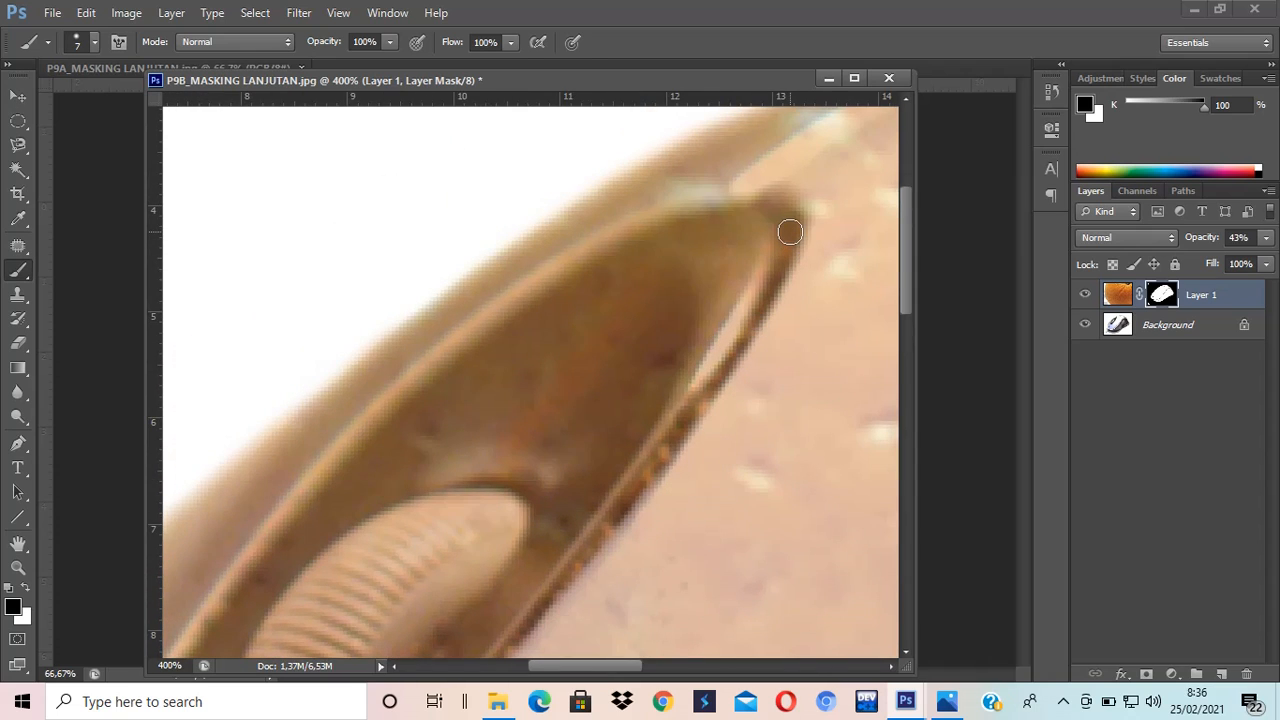
pyautogui.moveTo(780, 209)
pyautogui.mouseDown()
pyautogui.moveTo(786, 246)
pyautogui.moveTo(763, 290)
pyautogui.mouseUp()
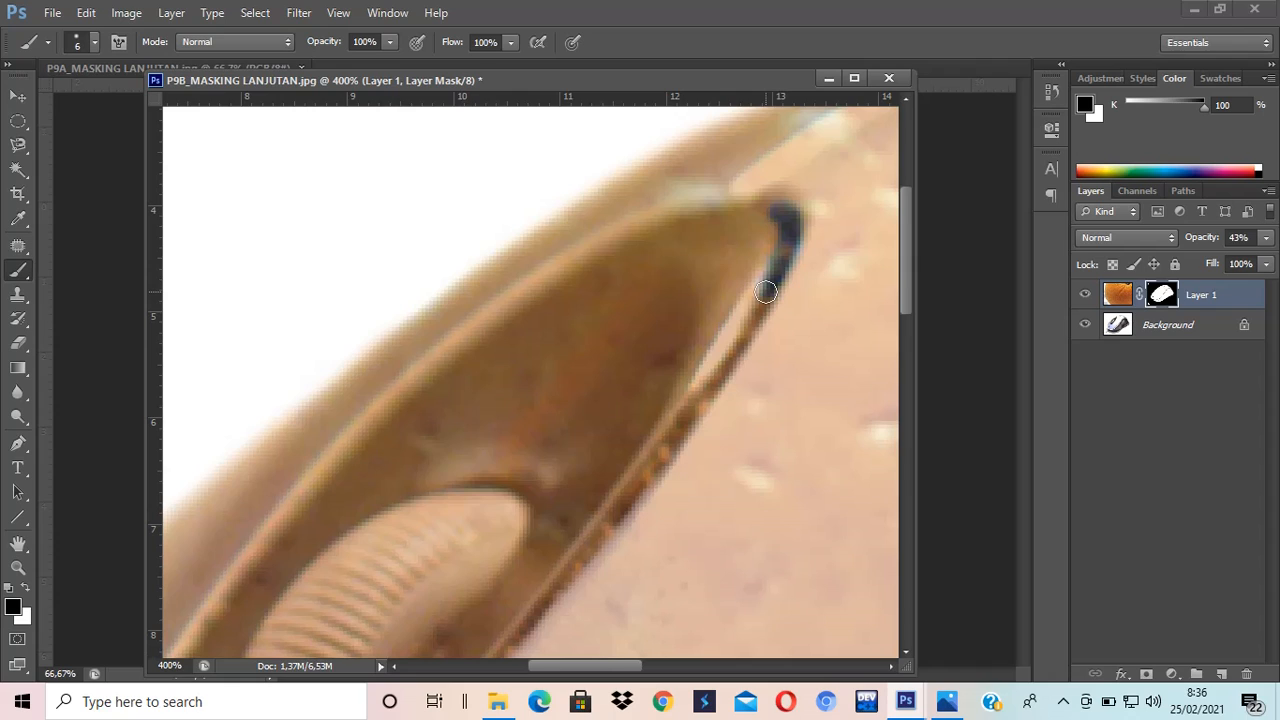
pyautogui.moveTo(765, 291); pyautogui.dragTo(748, 325)
pyautogui.moveTo(736, 352)
pyautogui.mouseDown()
pyautogui.moveTo(552, 594)
pyautogui.moveTo(742, 218)
pyautogui.moveTo(666, 325)
pyautogui.moveTo(486, 518)
pyautogui.moveTo(378, 590)
pyautogui.moveTo(266, 613)
pyautogui.mouseUp()
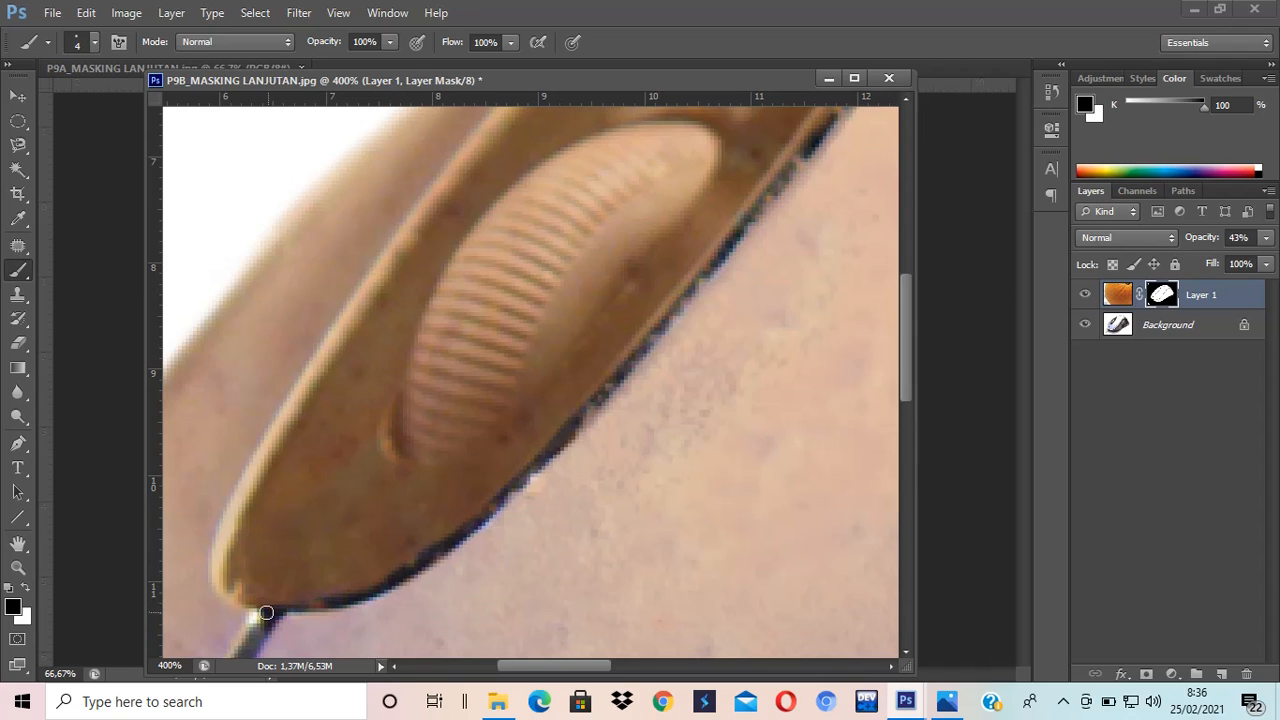
# Step: Mask out the peel along the recess's opposite rim, from its rear tip forward, with the 4 px brush
pyautogui.moveTo(614, 261)
pyautogui.mouseDown()
pyautogui.moveTo(626, 371)
pyautogui.moveTo(474, 514)
pyautogui.moveTo(460, 551)
pyautogui.mouseUp()
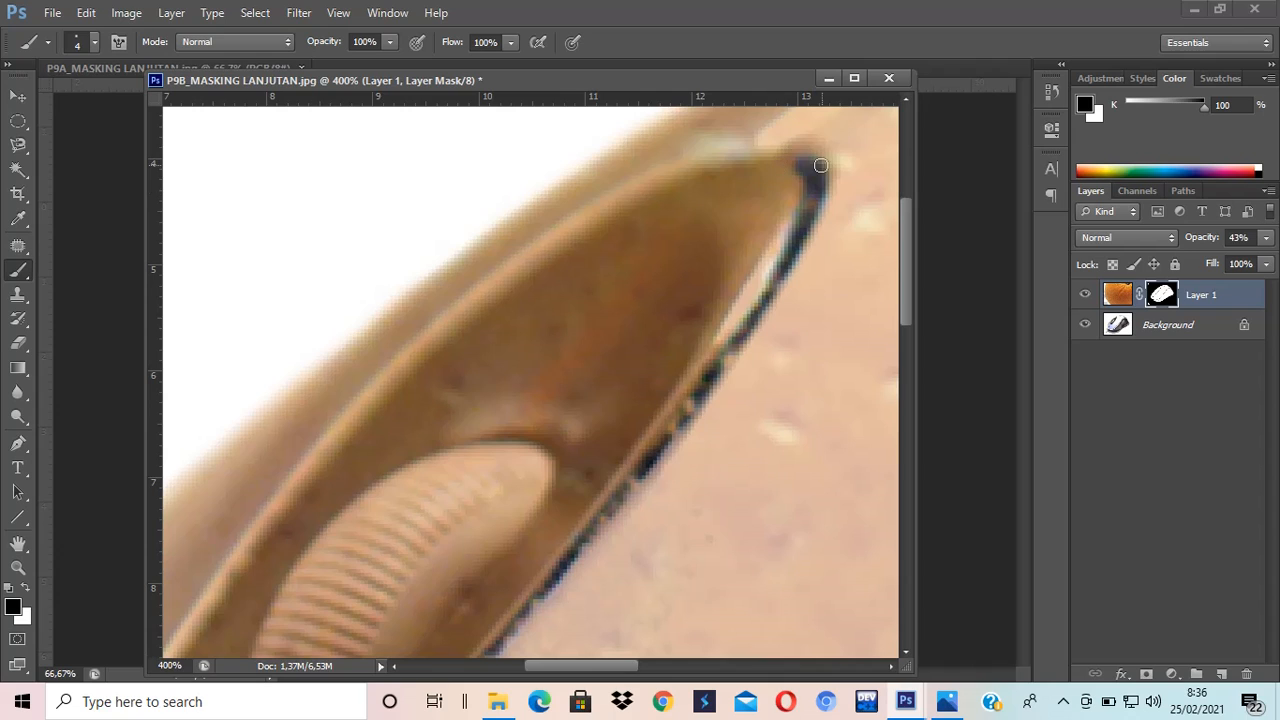
pyautogui.moveTo(808, 163)
pyautogui.mouseDown()
pyautogui.moveTo(754, 150)
pyautogui.moveTo(696, 163)
pyautogui.moveTo(507, 276)
pyautogui.mouseUp()
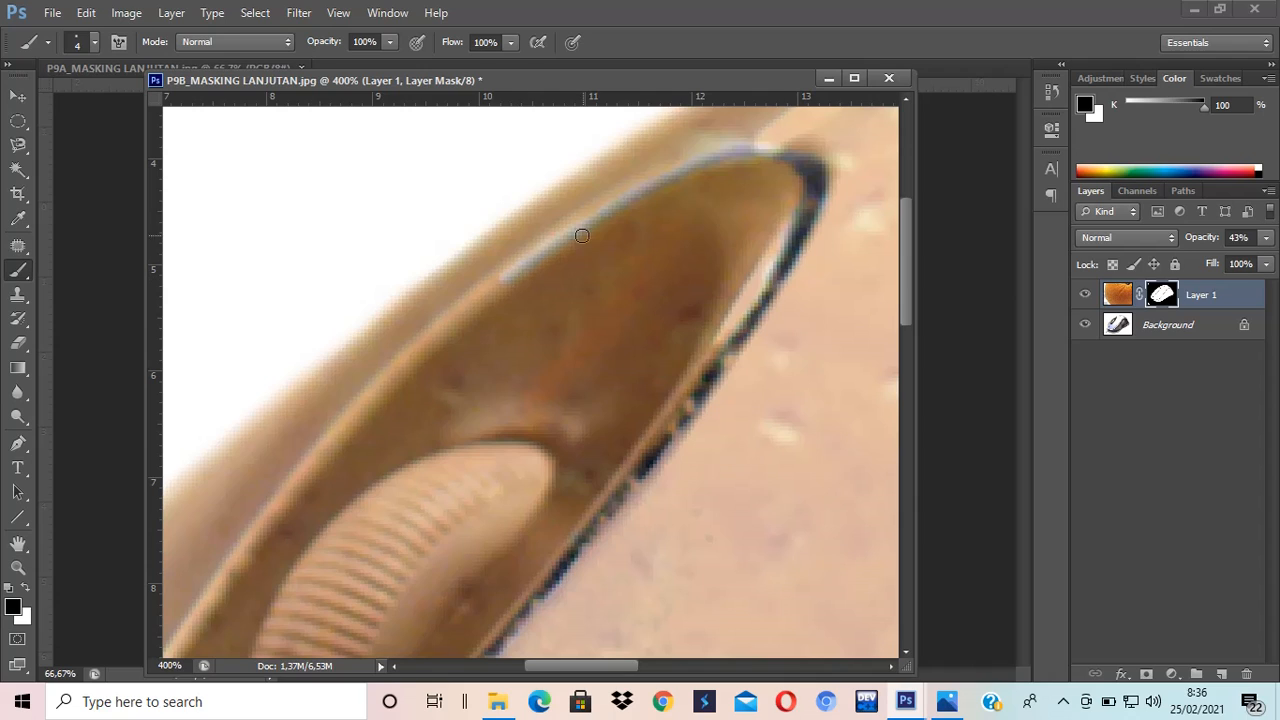
pyautogui.moveTo(670, 173)
pyautogui.mouseDown()
pyautogui.moveTo(526, 249)
pyautogui.moveTo(443, 328)
pyautogui.mouseUp()
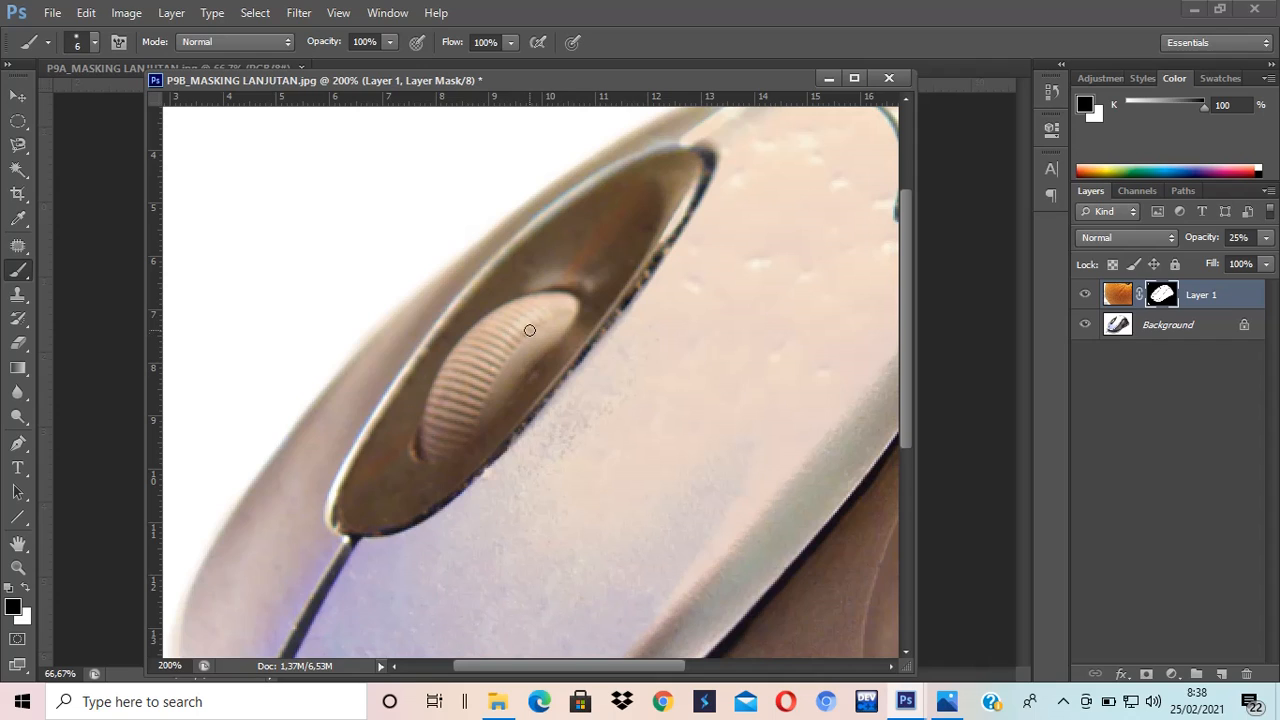
# Step: Enlarge the brush to 15 px and mask out the peel over the whole scroll wheel
pyautogui.press(']')
pyautogui.press(']')
pyautogui.press(']')
pyautogui.press(']')
pyautogui.press(']')
pyautogui.press('[')
pyautogui.moveTo(539, 302)
pyautogui.mouseDown()
pyautogui.moveTo(466, 344)
pyautogui.moveTo(445, 390)
pyautogui.mouseUp()
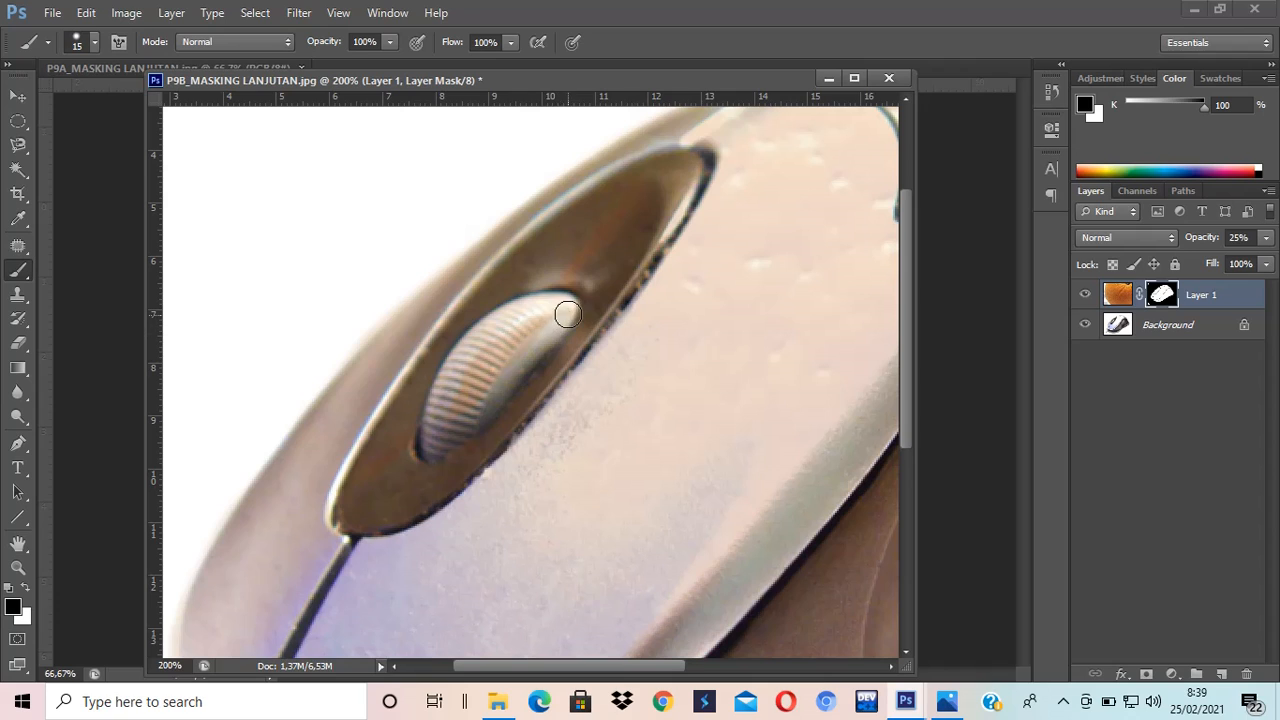
pyautogui.moveTo(554, 304)
pyautogui.mouseDown()
pyautogui.moveTo(464, 418)
pyautogui.moveTo(521, 333)
pyautogui.moveTo(536, 333)
pyautogui.moveTo(482, 353)
pyautogui.moveTo(474, 383)
pyautogui.mouseUp()
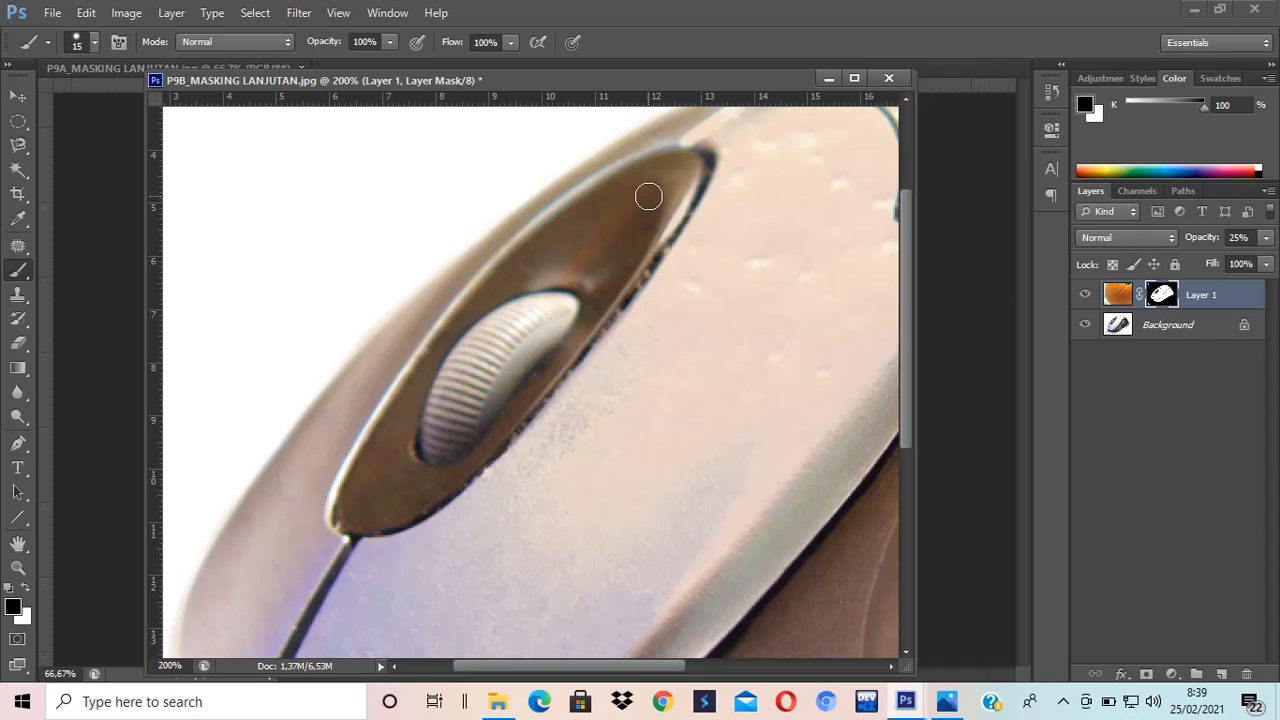
# Step: Set the brush opacity to 30% and size to 25 px, and partly mask the peel inside the scroll-wheel recess
pyautogui.click(388, 43)
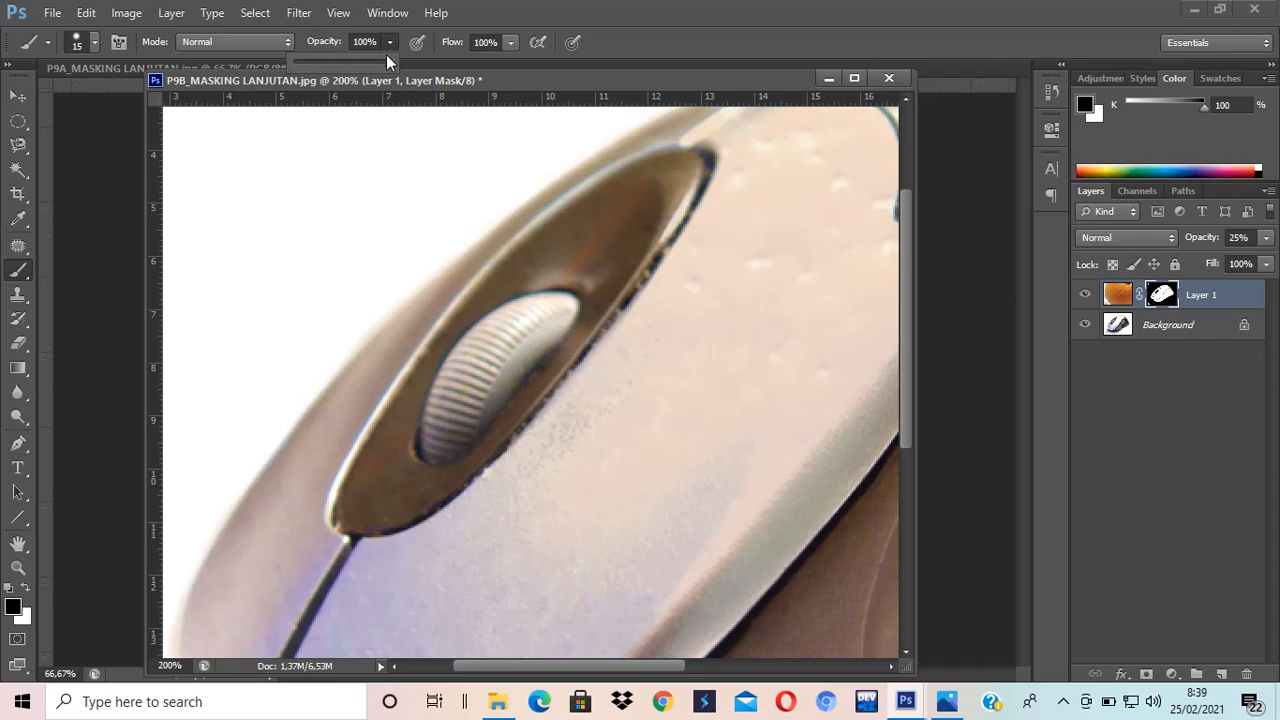
pyautogui.click(323, 71)
pyautogui.click(688, 9)
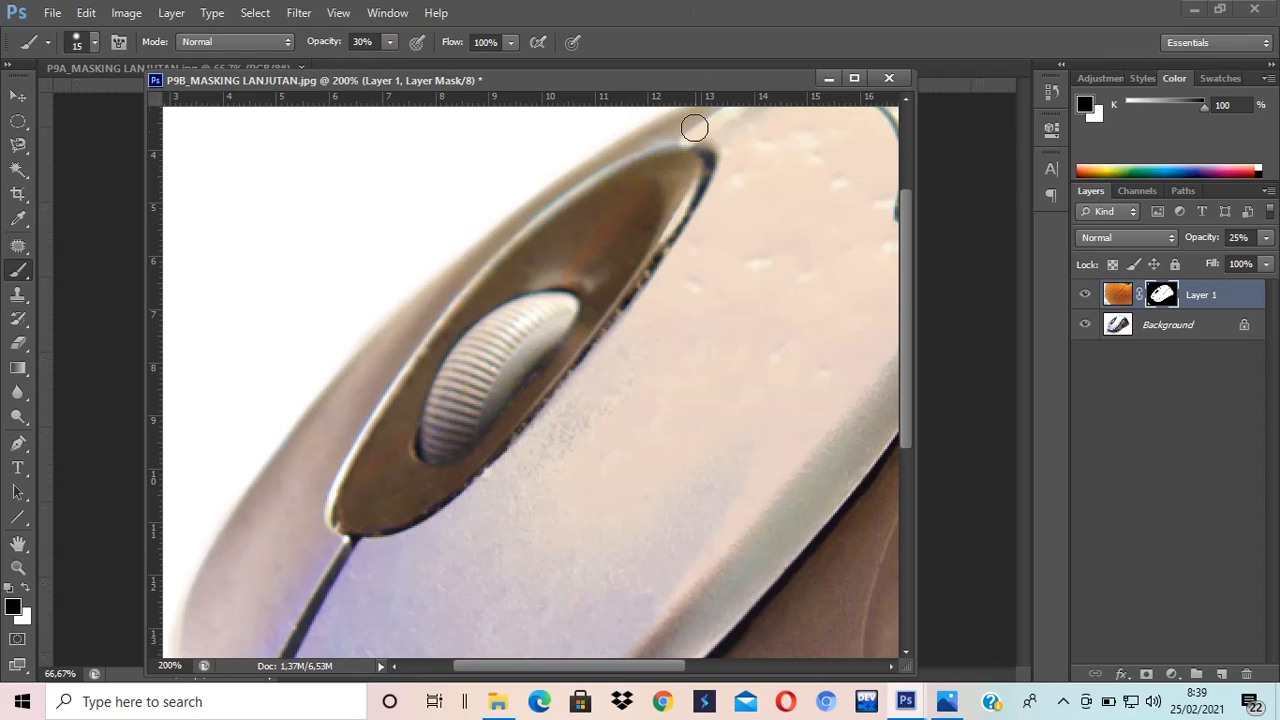
pyautogui.press(']')
pyautogui.moveTo(677, 164)
pyautogui.mouseDown()
pyautogui.moveTo(534, 284)
pyautogui.moveTo(538, 267)
pyautogui.moveTo(623, 211)
pyautogui.moveTo(598, 253)
pyautogui.moveTo(626, 229)
pyautogui.moveTo(617, 249)
pyautogui.moveTo(561, 336)
pyautogui.moveTo(512, 370)
pyautogui.moveTo(482, 424)
pyautogui.moveTo(411, 493)
pyautogui.moveTo(360, 509)
pyautogui.moveTo(377, 449)
pyautogui.moveTo(475, 311)
pyautogui.moveTo(611, 224)
pyautogui.moveTo(444, 409)
pyautogui.moveTo(390, 493)
pyautogui.mouseUp()
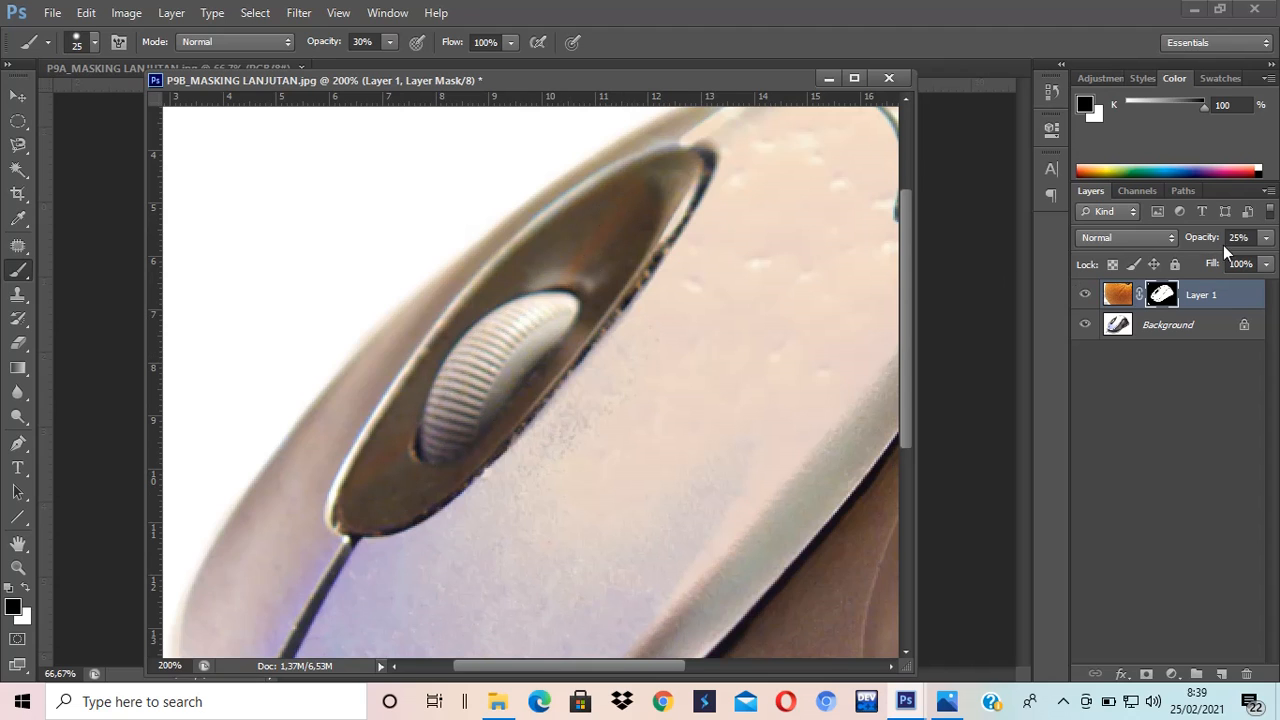
# Step: Set the orange layer's opacity to 100% and even out the partial masking inside the recess with the 30% brush
pyautogui.click(1264, 240)
pyautogui.moveTo(1199, 258); pyautogui.dragTo(1272, 258)
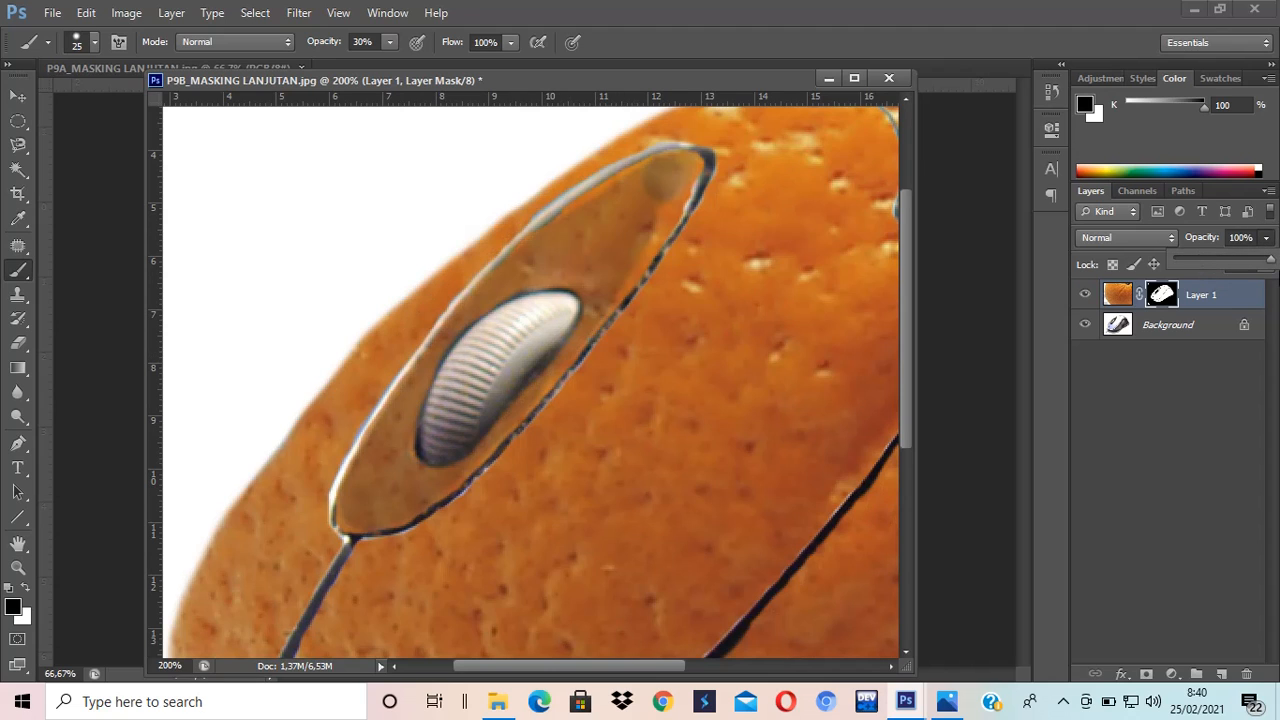
pyautogui.click(671, 166)
pyautogui.moveTo(674, 182)
pyautogui.mouseDown()
pyautogui.moveTo(553, 342)
pyautogui.moveTo(629, 250)
pyautogui.moveTo(651, 190)
pyautogui.moveTo(624, 204)
pyautogui.moveTo(657, 181)
pyautogui.moveTo(531, 261)
pyautogui.moveTo(357, 513)
pyautogui.moveTo(389, 507)
pyautogui.moveTo(481, 430)
pyautogui.moveTo(444, 478)
pyautogui.moveTo(566, 334)
pyautogui.moveTo(516, 407)
pyautogui.moveTo(652, 208)
pyautogui.moveTo(539, 304)
pyautogui.moveTo(621, 268)
pyautogui.moveTo(651, 209)
pyautogui.moveTo(569, 263)
pyautogui.moveTo(660, 203)
pyautogui.moveTo(535, 350)
pyautogui.moveTo(580, 263)
pyautogui.moveTo(475, 334)
pyautogui.moveTo(385, 490)
pyautogui.moveTo(626, 337)
pyautogui.moveTo(566, 300)
pyautogui.moveTo(651, 214)
pyautogui.moveTo(671, 171)
pyautogui.moveTo(628, 236)
pyautogui.moveTo(583, 257)
pyautogui.moveTo(637, 191)
pyautogui.moveTo(603, 251)
pyautogui.moveTo(674, 171)
pyautogui.moveTo(611, 223)
pyautogui.moveTo(603, 370)
pyautogui.mouseUp()
pyautogui.press('x')
pyautogui.press('x')
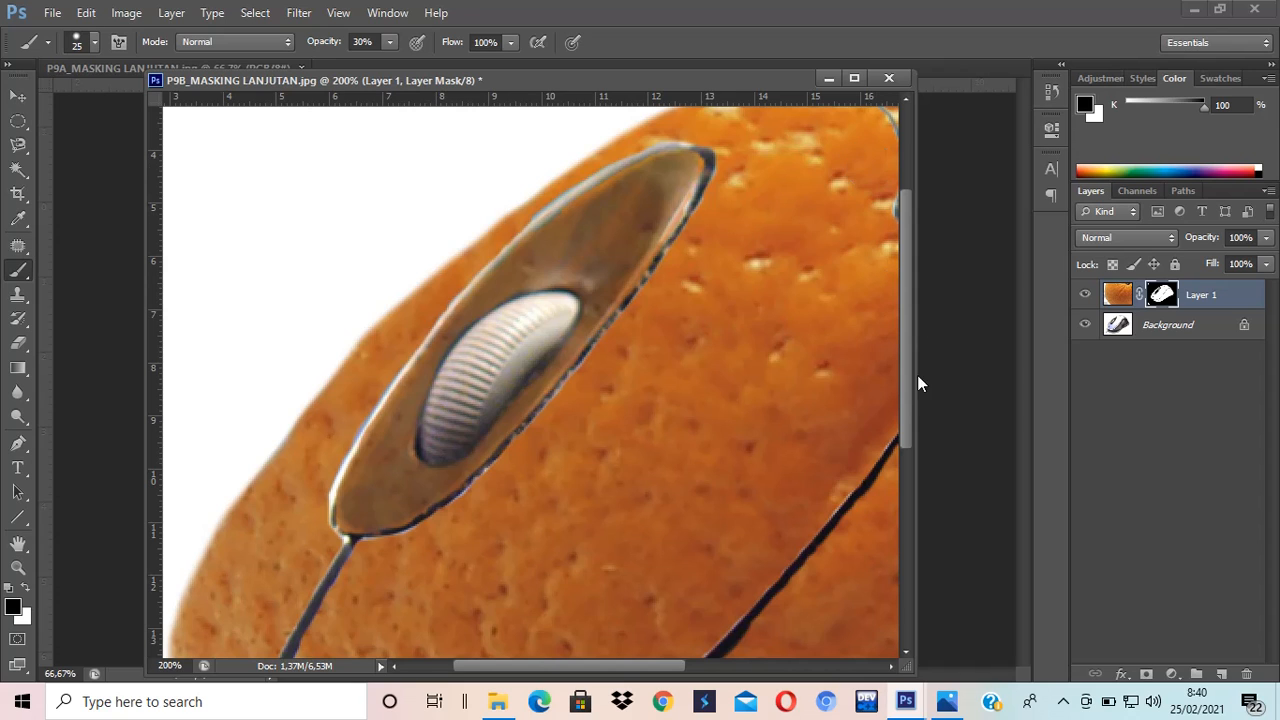
# Step: Set the brush to 100% opacity, 9 px and white, and restore the peel along the main seam's ragged upper edge, from the rear junction forward
pyautogui.moveTo(783, 472); pyautogui.dragTo(640, 349)
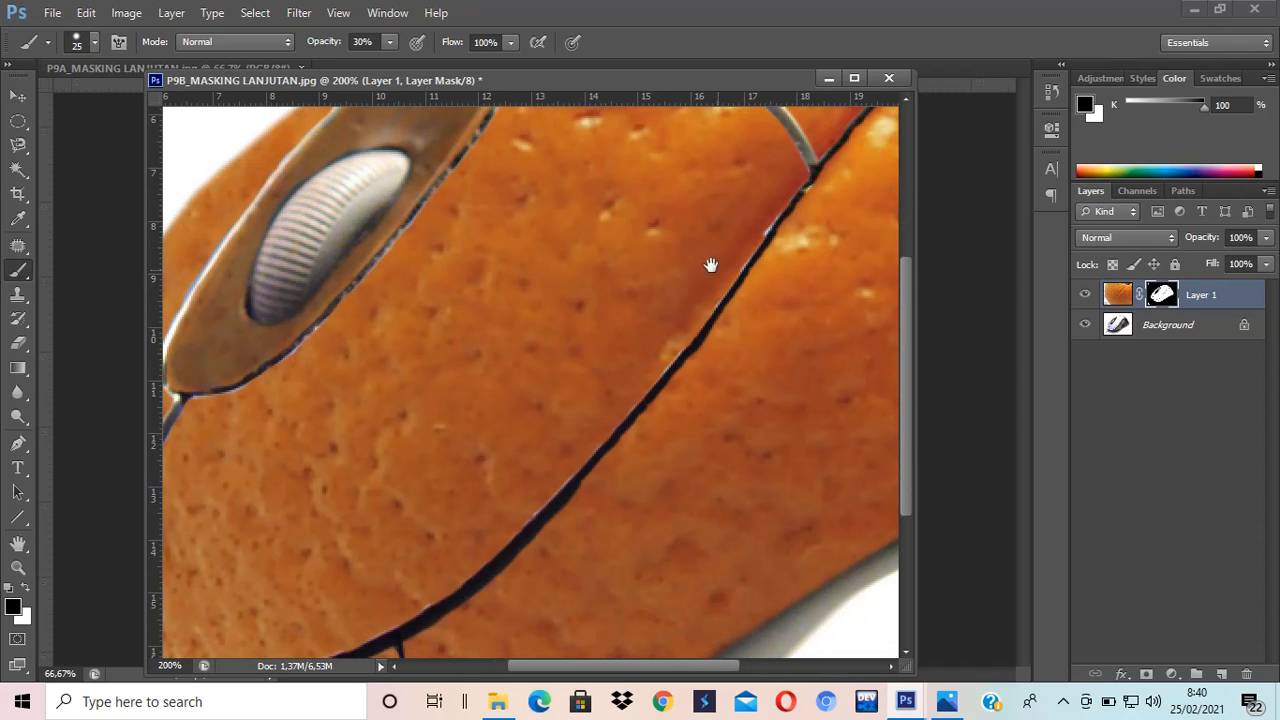
pyautogui.click(388, 45)
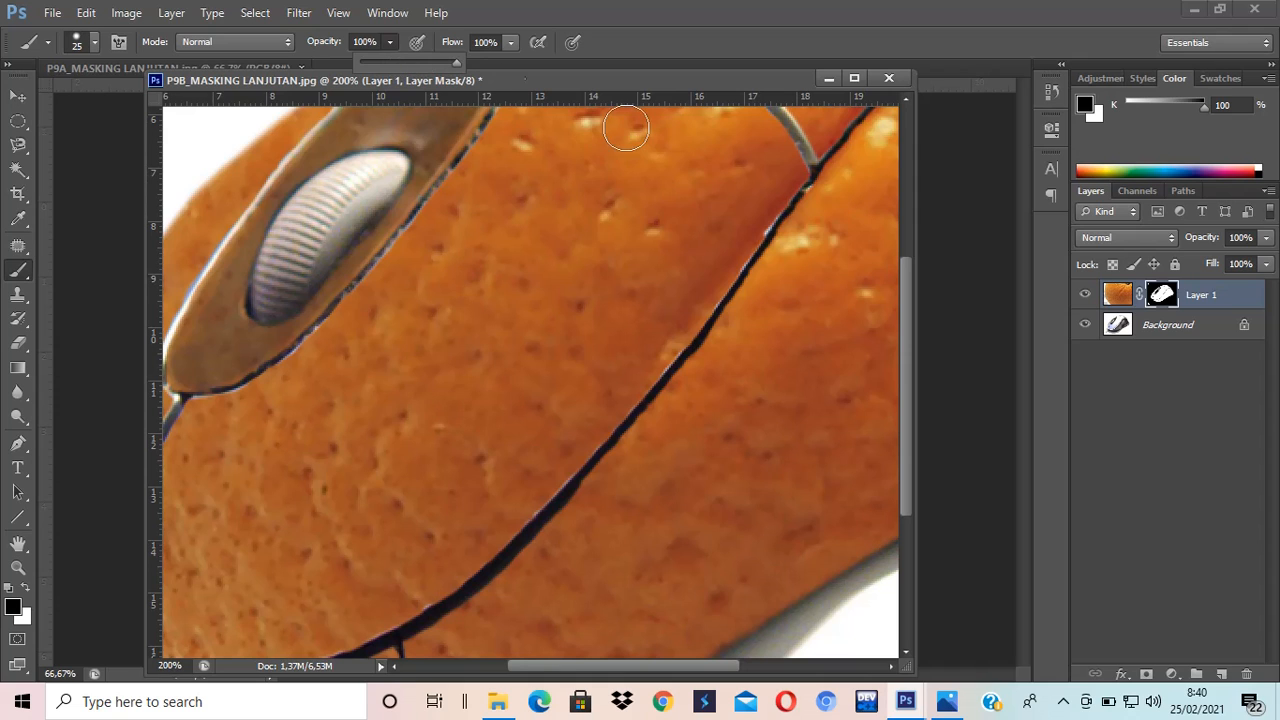
pyautogui.hotkey('ctrl', '+')
pyautogui.hotkey('ctrl', '+')
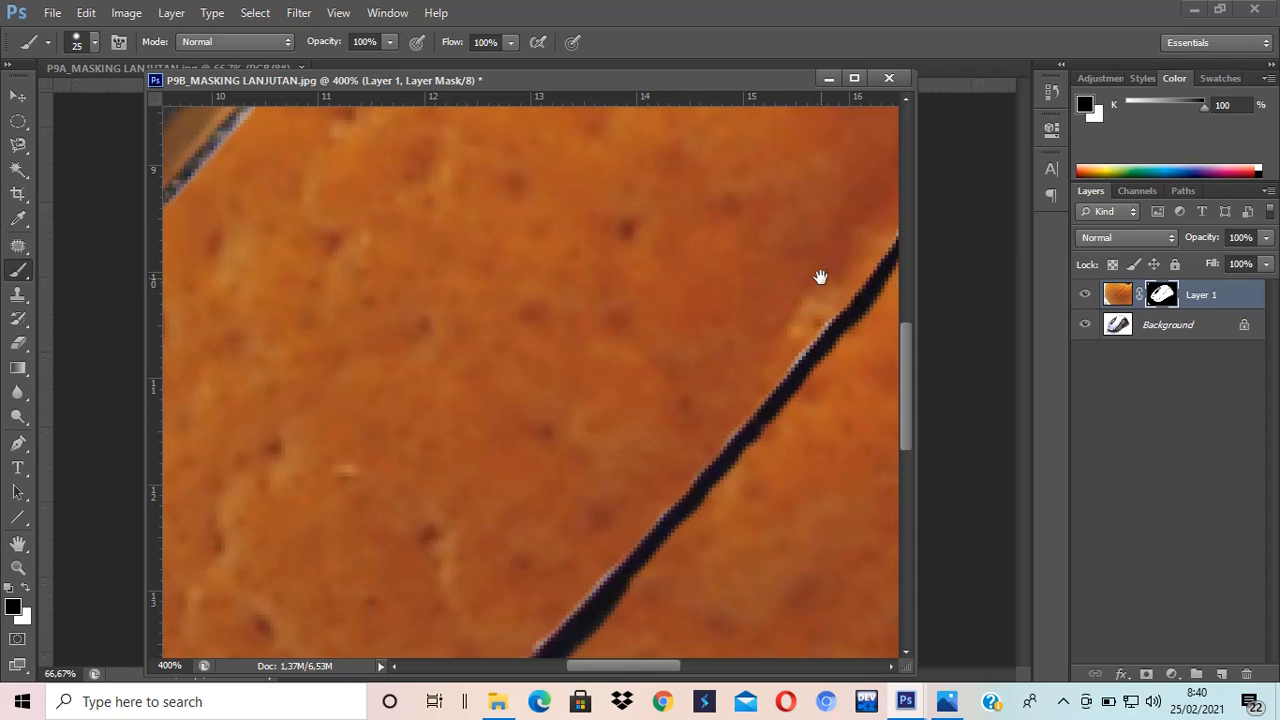
pyautogui.moveTo(820, 277); pyautogui.dragTo(543, 540)
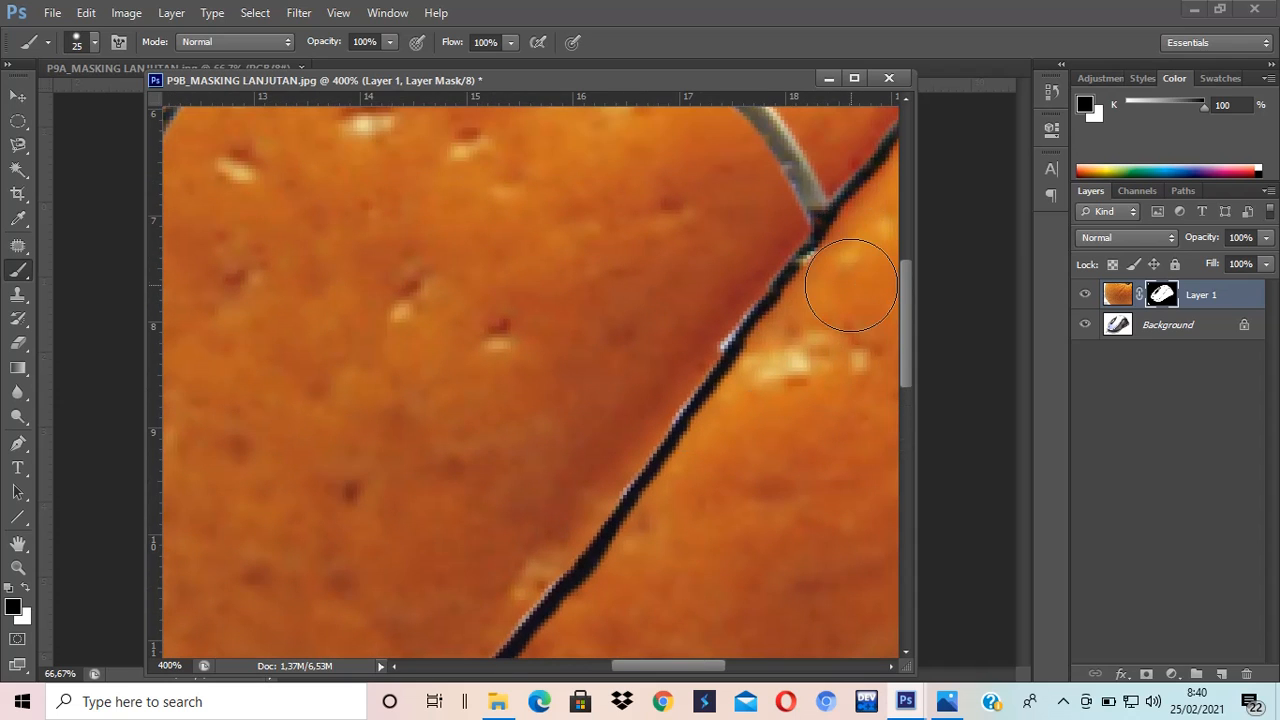
pyautogui.press('[')
pyautogui.press('[')
pyautogui.press('[')
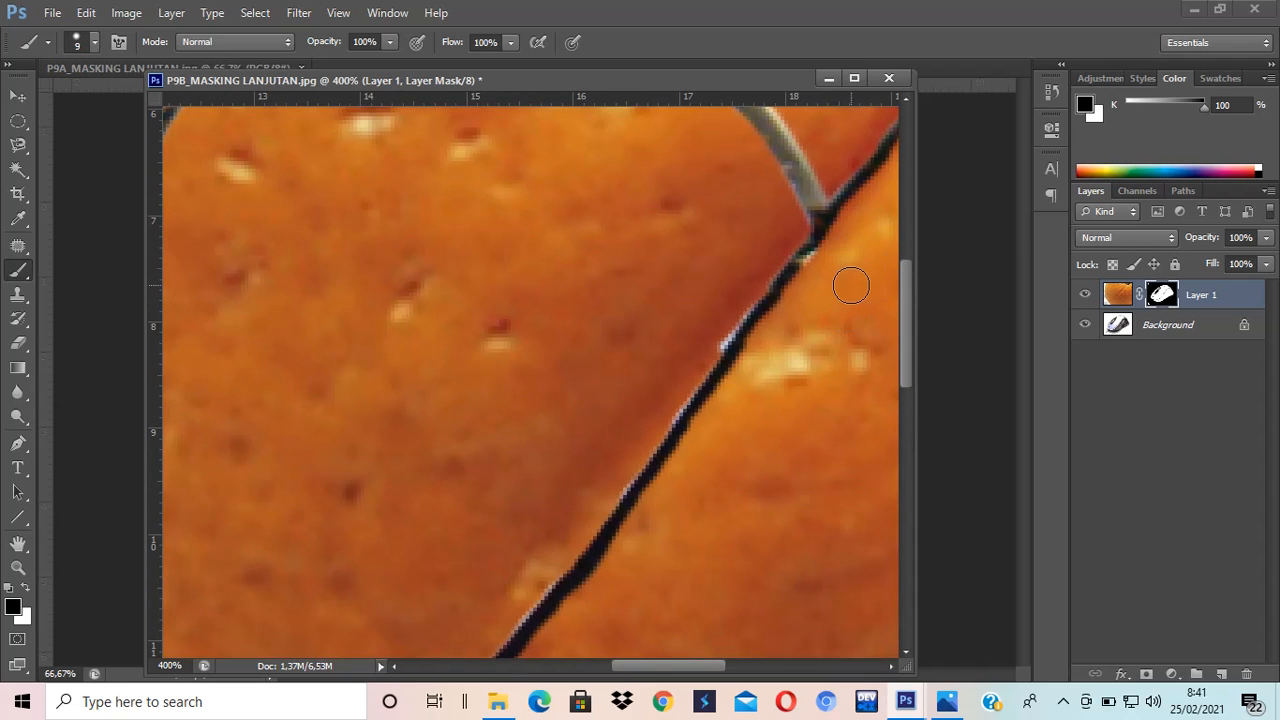
pyautogui.press('x')
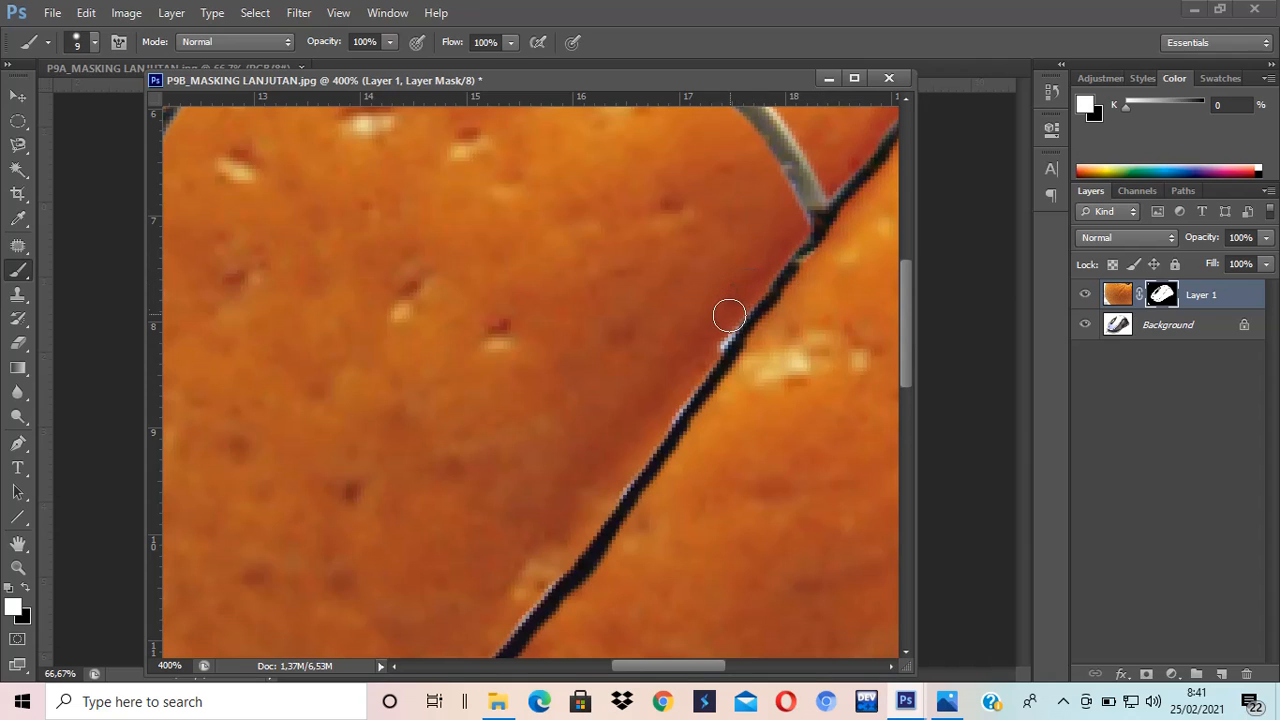
pyautogui.moveTo(729, 316); pyautogui.dragTo(666, 407)
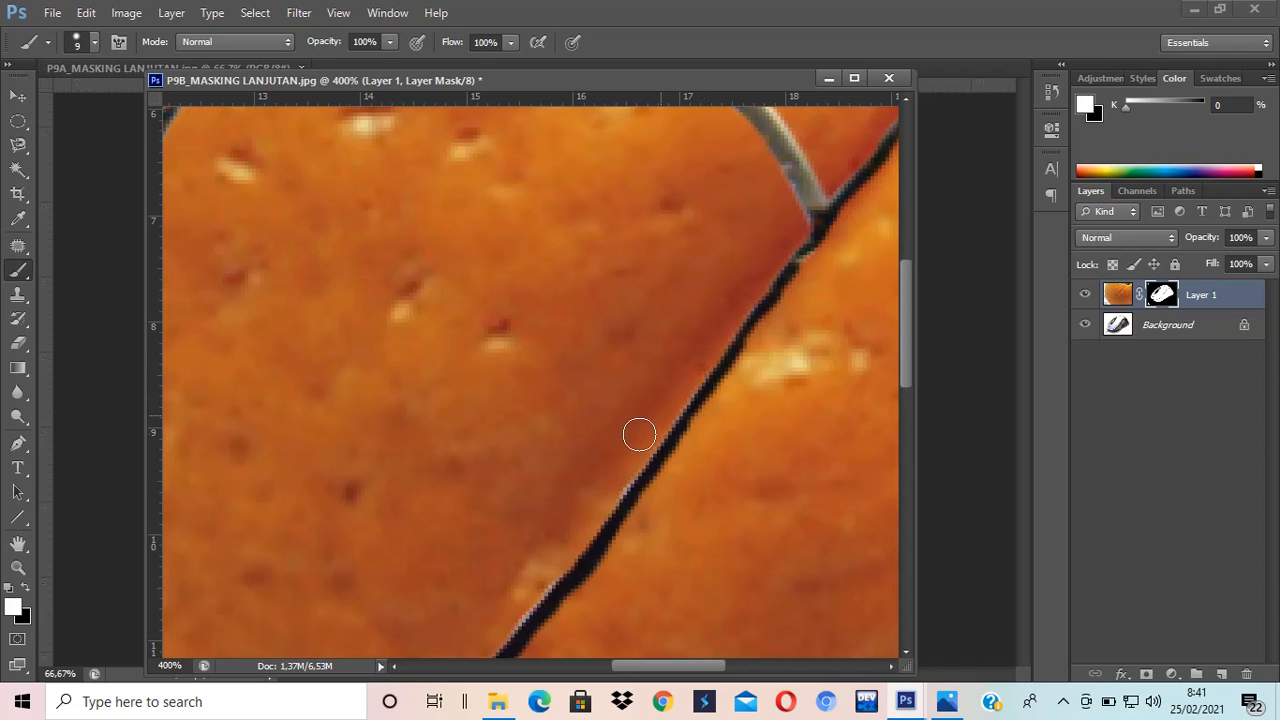
pyautogui.moveTo(577, 494); pyautogui.dragTo(666, 291)
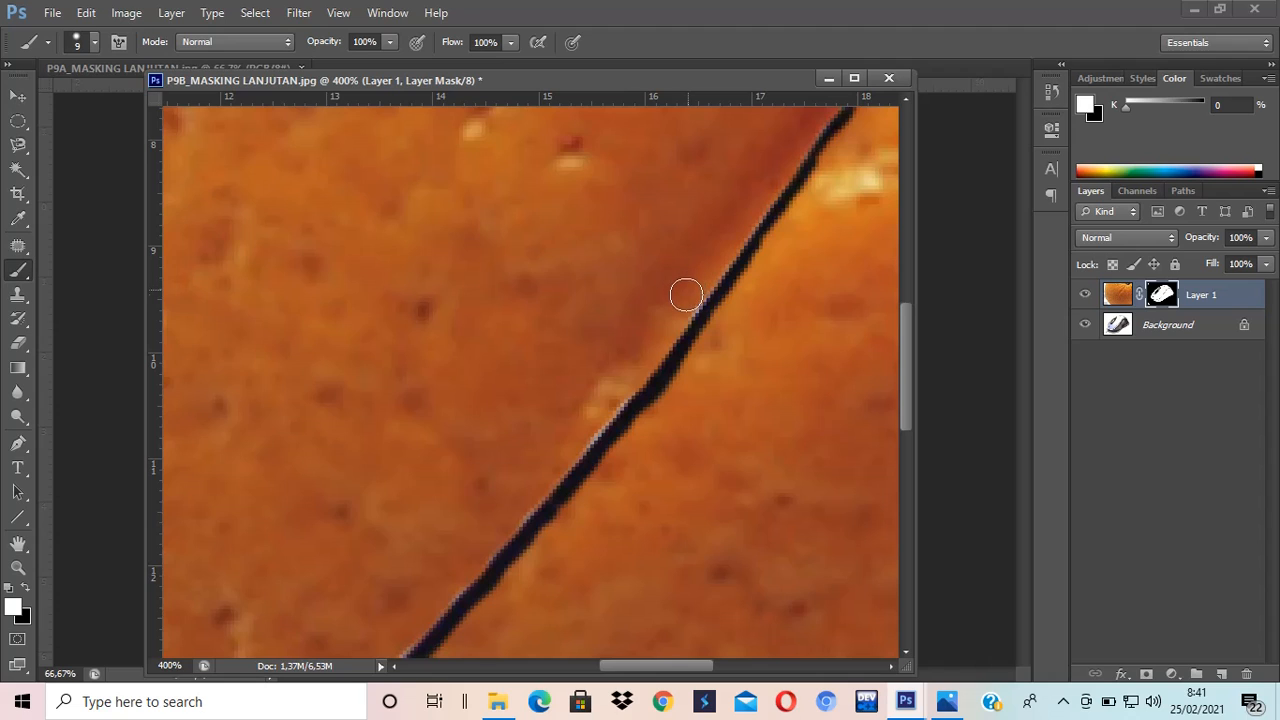
pyautogui.moveTo(664, 316); pyautogui.dragTo(457, 580)
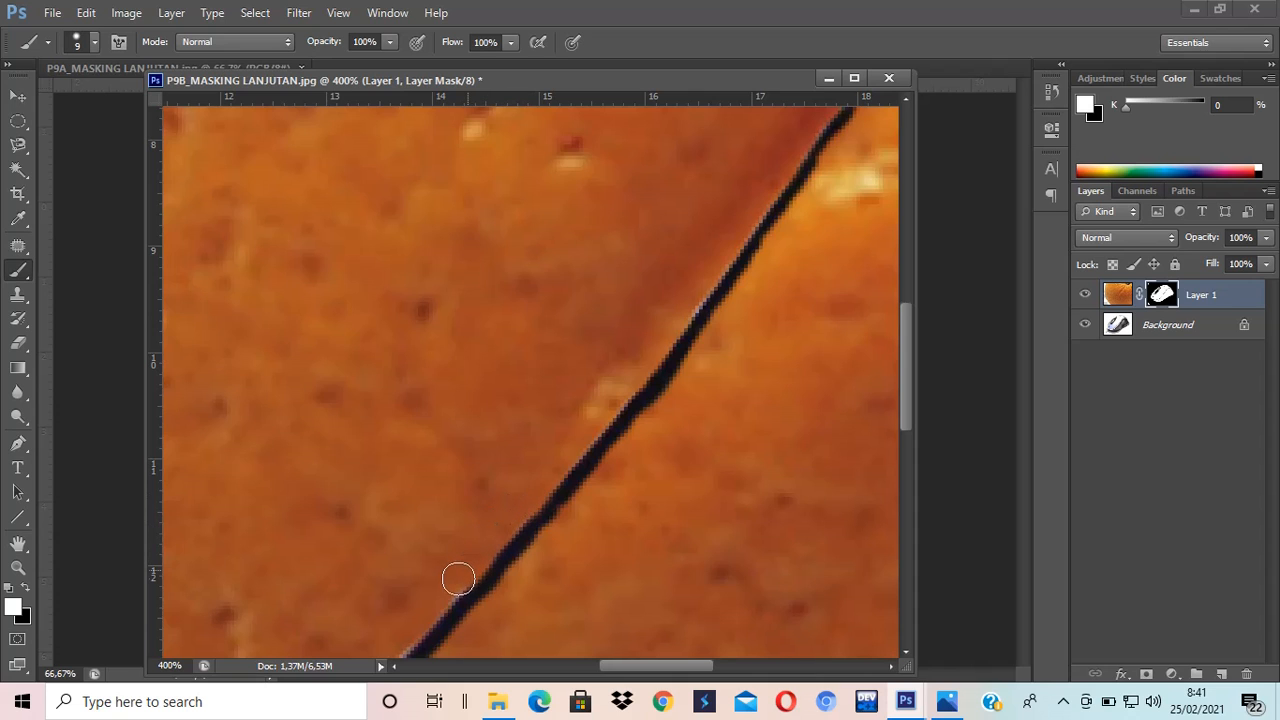
# Step: Restore the peel along the rest of the main seam's upper edge to the cable, and touch up the divider's base with a 6 px brush
pyautogui.moveTo(466, 460)
pyautogui.mouseDown()
pyautogui.moveTo(590, 297)
pyautogui.moveTo(698, 185)
pyautogui.mouseUp()
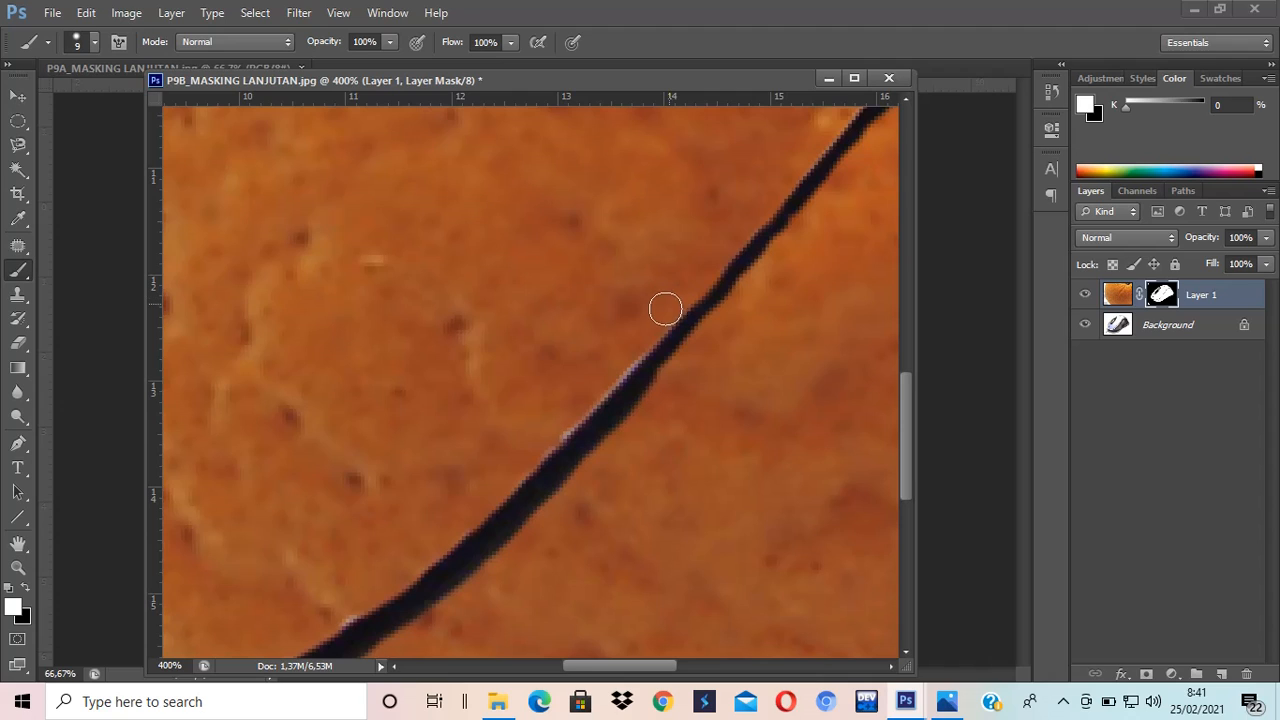
pyautogui.moveTo(635, 340); pyautogui.dragTo(517, 451)
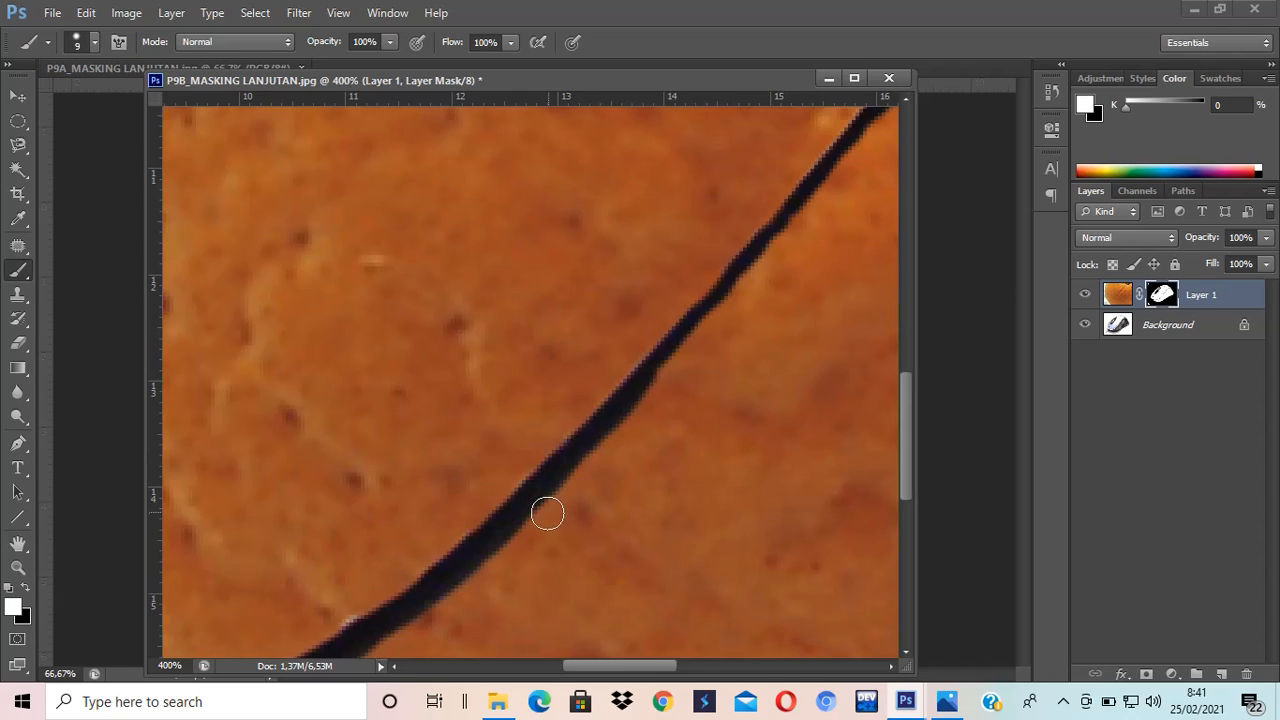
pyautogui.moveTo(549, 514); pyautogui.dragTo(697, 271)
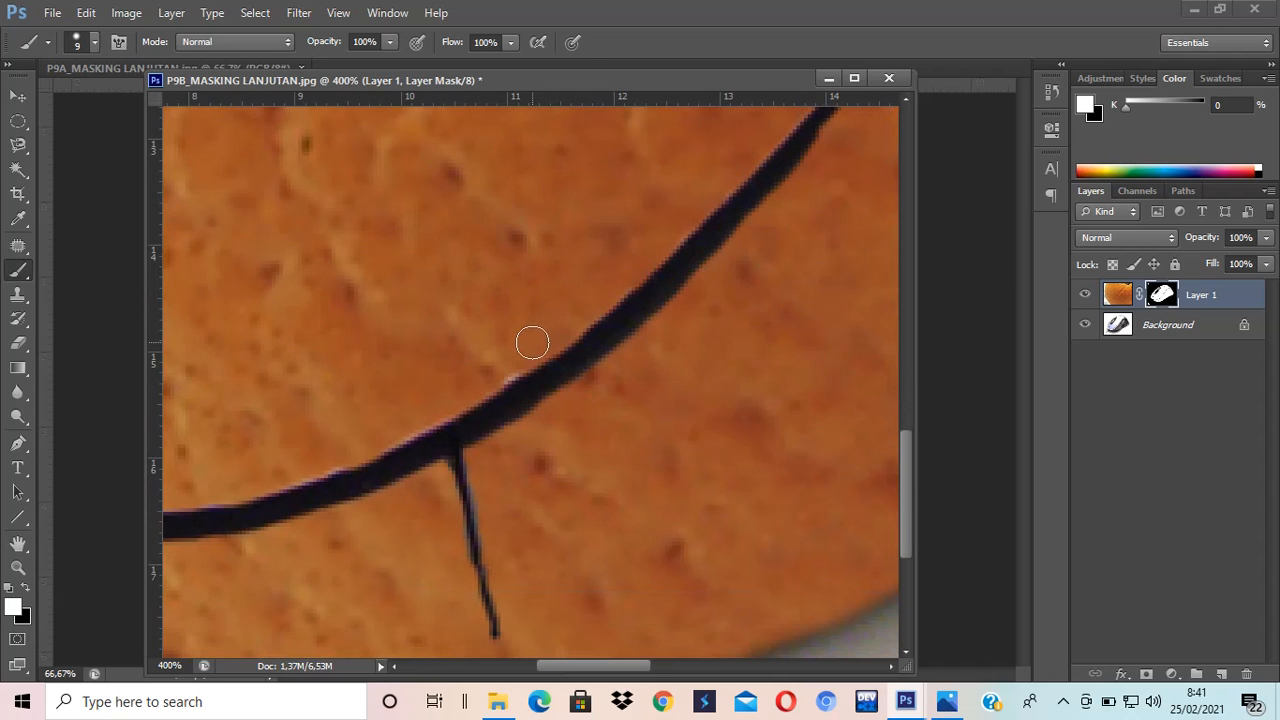
pyautogui.moveTo(532, 342)
pyautogui.mouseDown()
pyautogui.moveTo(329, 458)
pyautogui.moveTo(520, 350)
pyautogui.moveTo(454, 389)
pyautogui.moveTo(326, 409)
pyautogui.moveTo(367, 377)
pyautogui.moveTo(603, 377)
pyautogui.mouseUp()
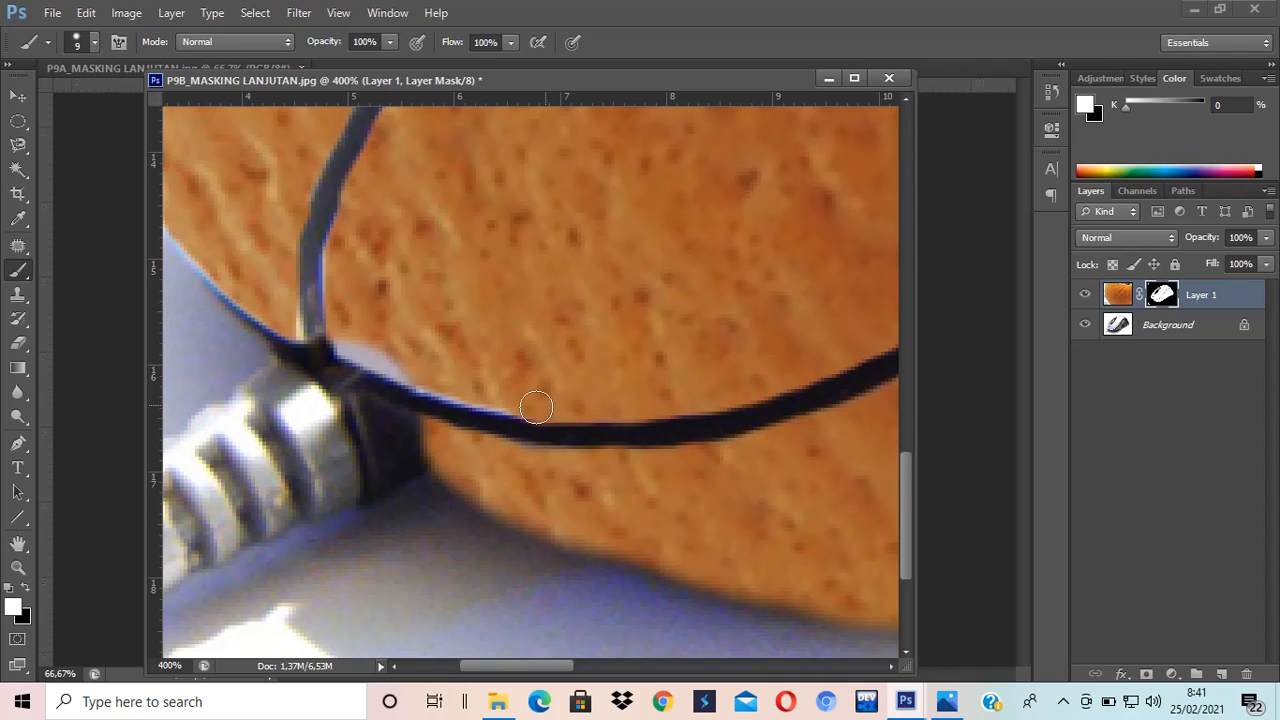
pyautogui.moveTo(536, 407)
pyautogui.mouseDown()
pyautogui.moveTo(510, 411)
pyautogui.moveTo(353, 349)
pyautogui.moveTo(348, 259)
pyautogui.moveTo(332, 276)
pyautogui.moveTo(348, 345)
pyautogui.mouseUp()
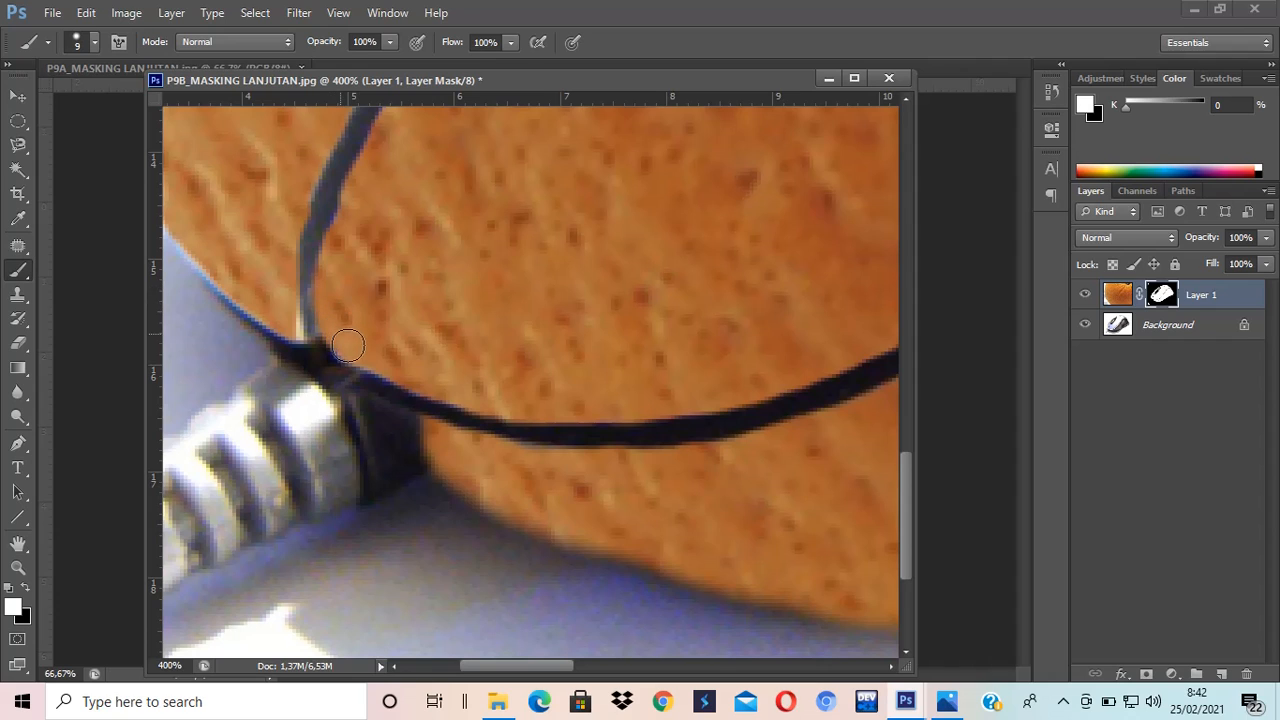
pyautogui.press('x')
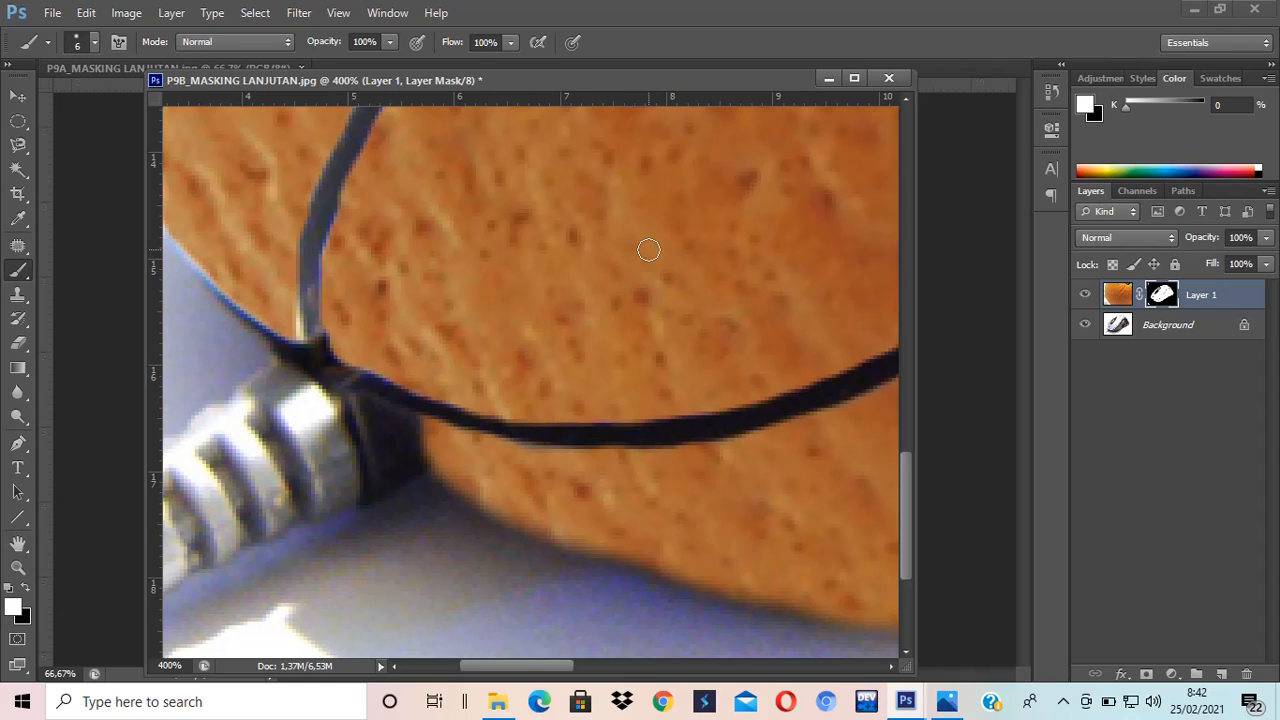
pyautogui.hotkey('ctrl', '0')
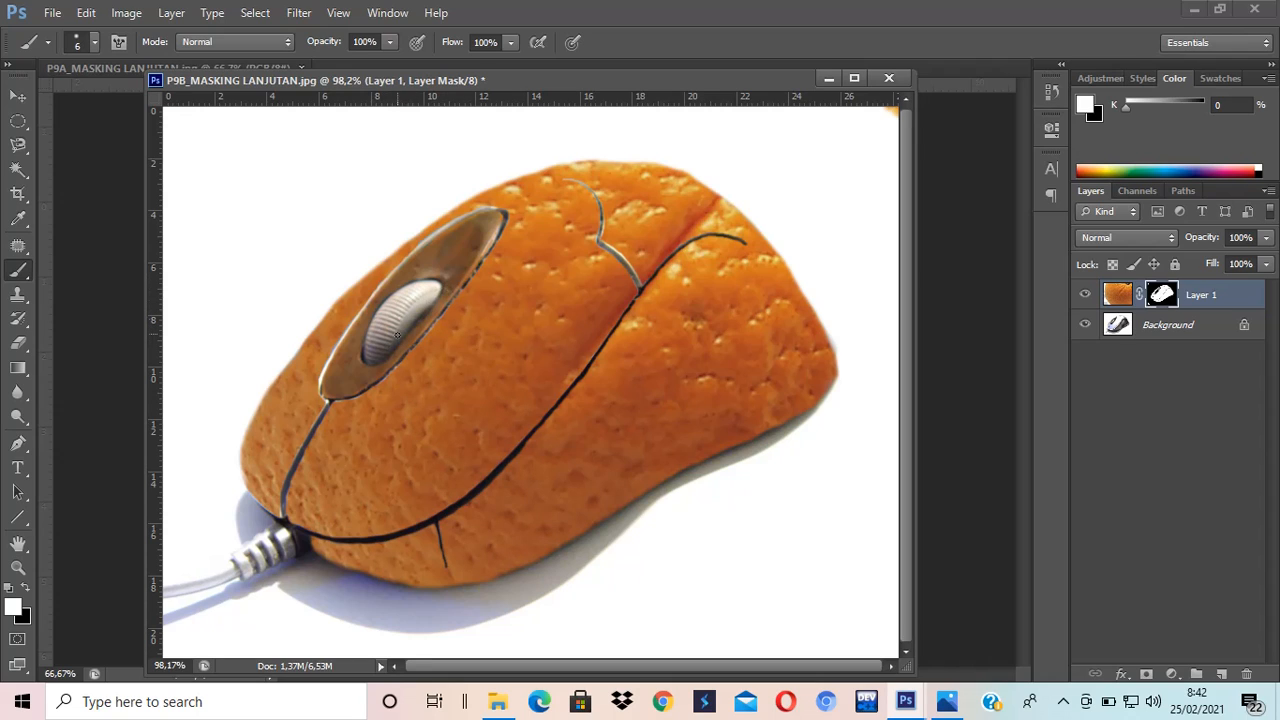
# Step: Bring up the orange photo in its own window and outline the slice's inner flesh with the Magnetic Lasso as a closed selection
pyautogui.moveTo(97, 70); pyautogui.dragTo(577, 135)
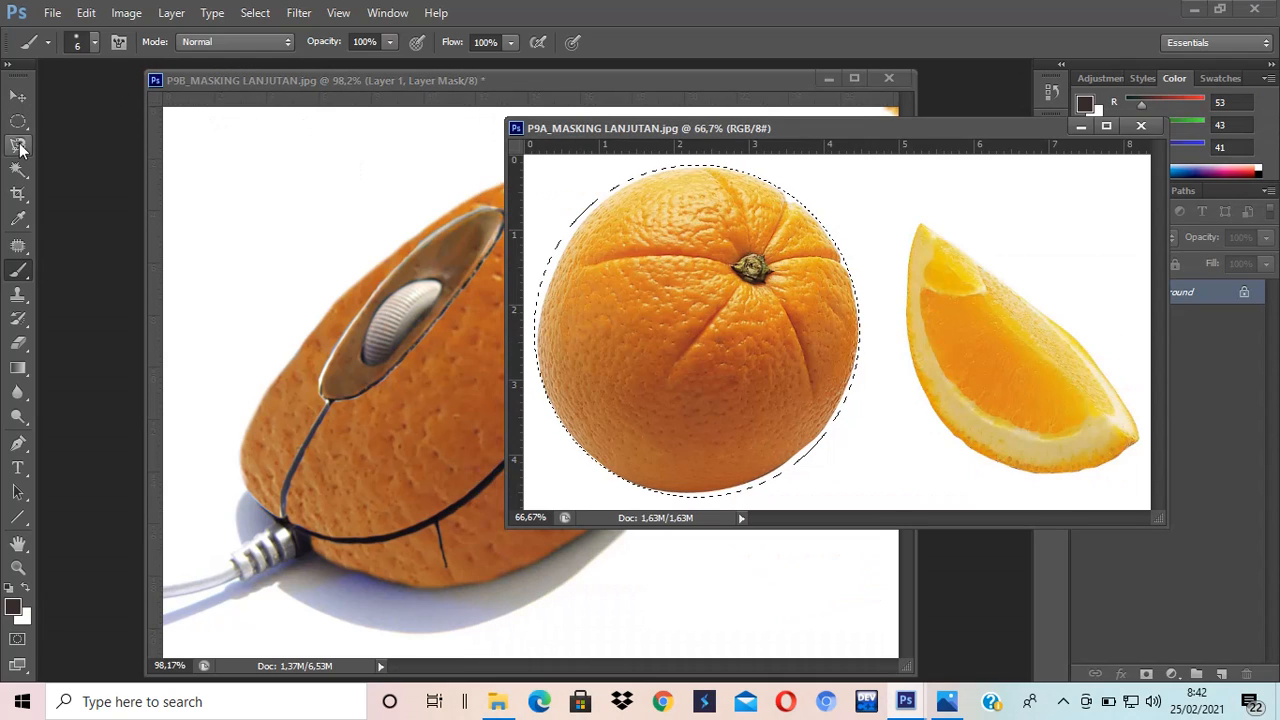
pyautogui.moveTo(18, 145); pyautogui.dragTo(77, 165)
pyautogui.click(102, 159)
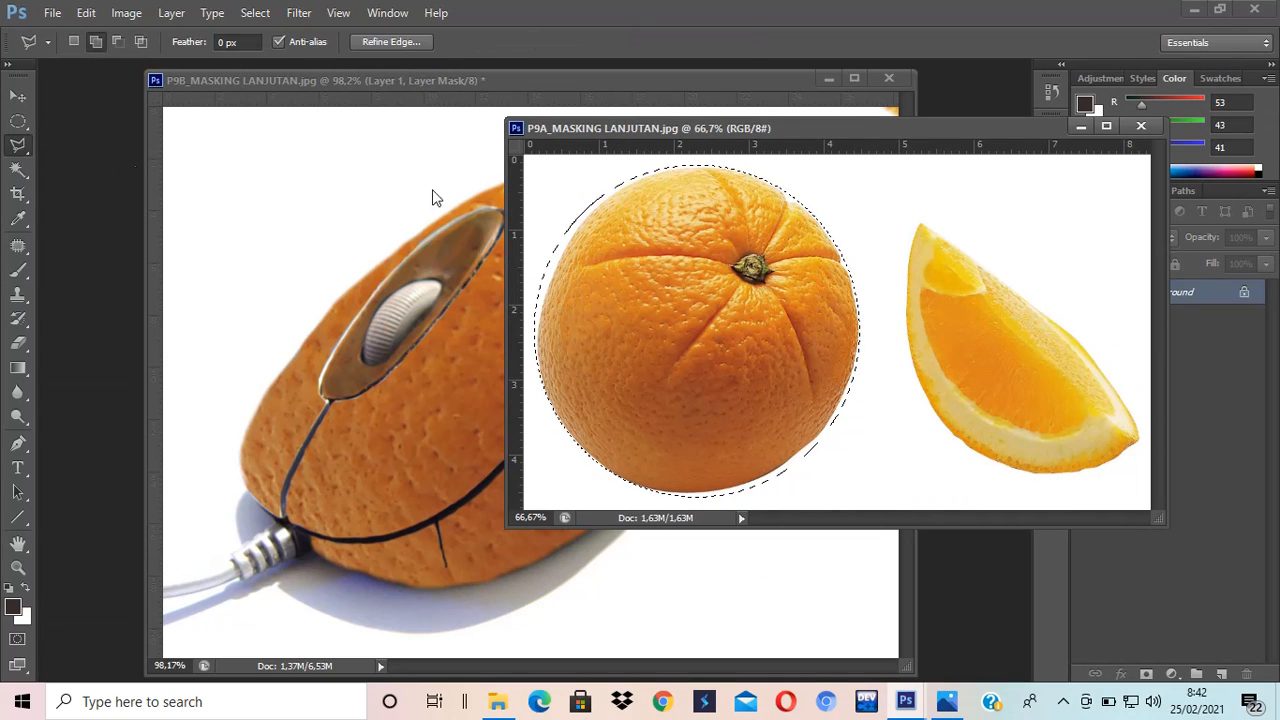
pyautogui.click(29, 152)
pyautogui.click(104, 170)
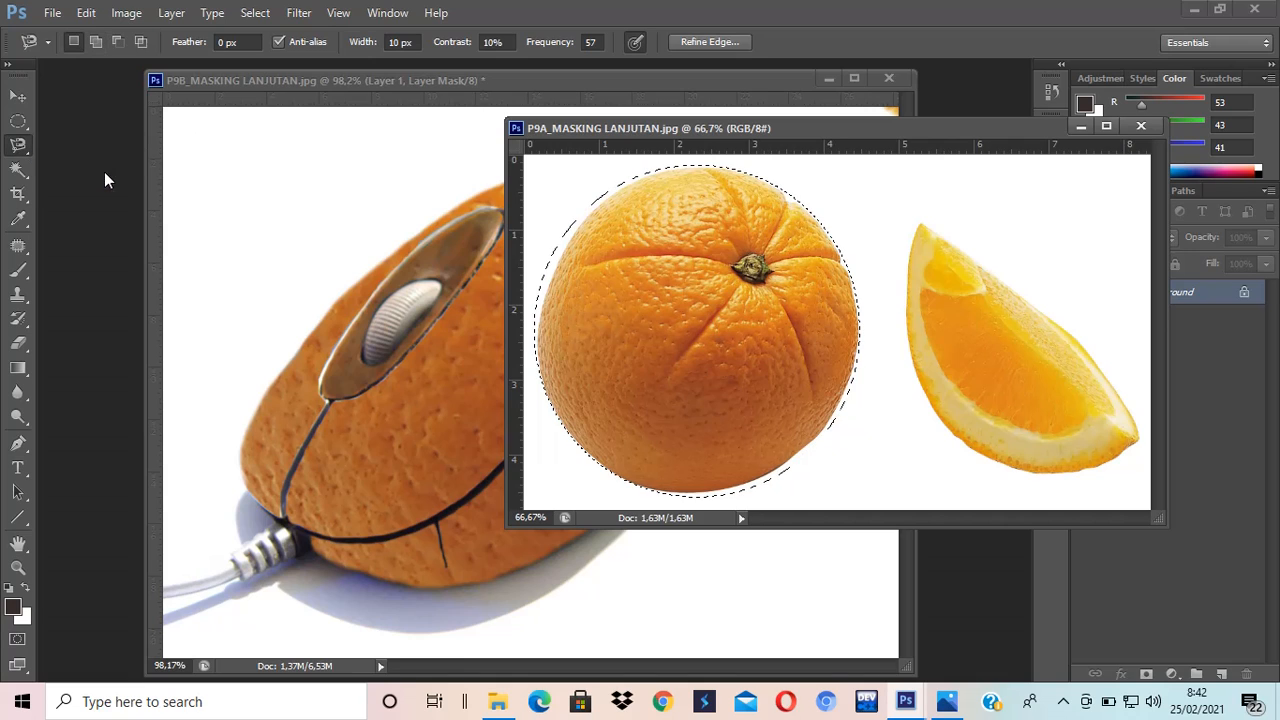
pyautogui.click(1108, 417)
pyautogui.click(942, 246)
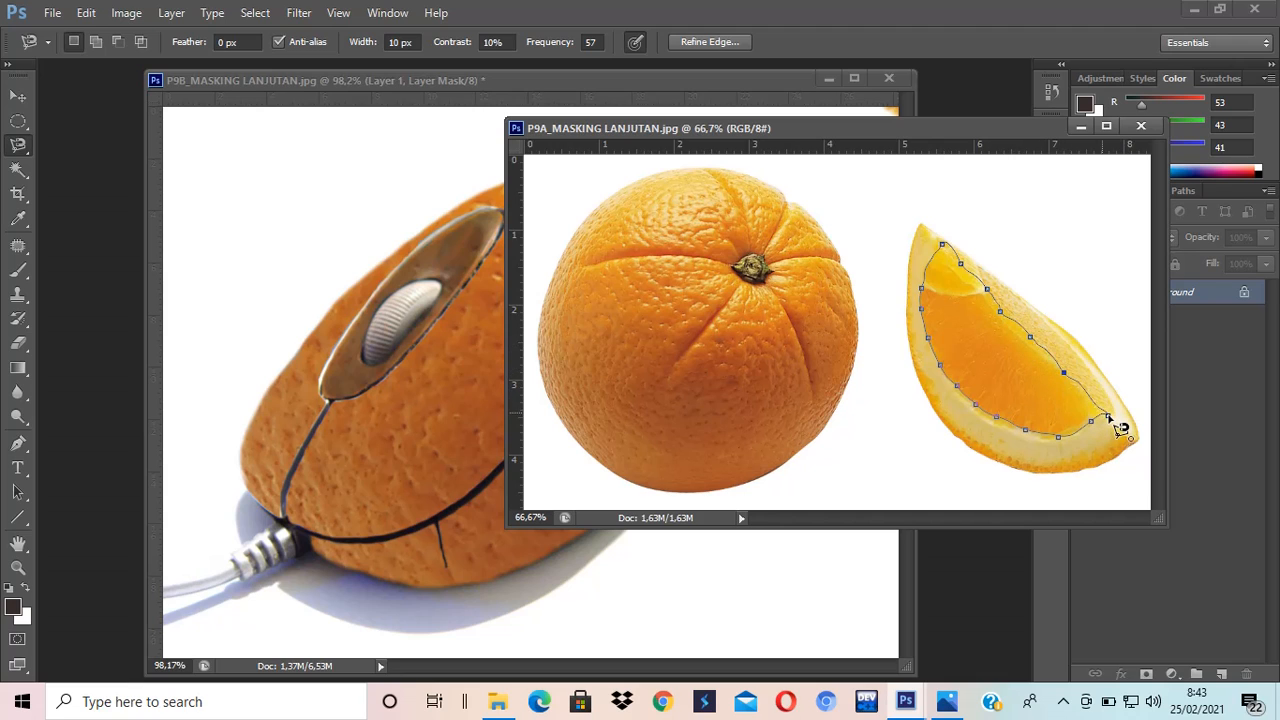
pyautogui.click(1123, 430)
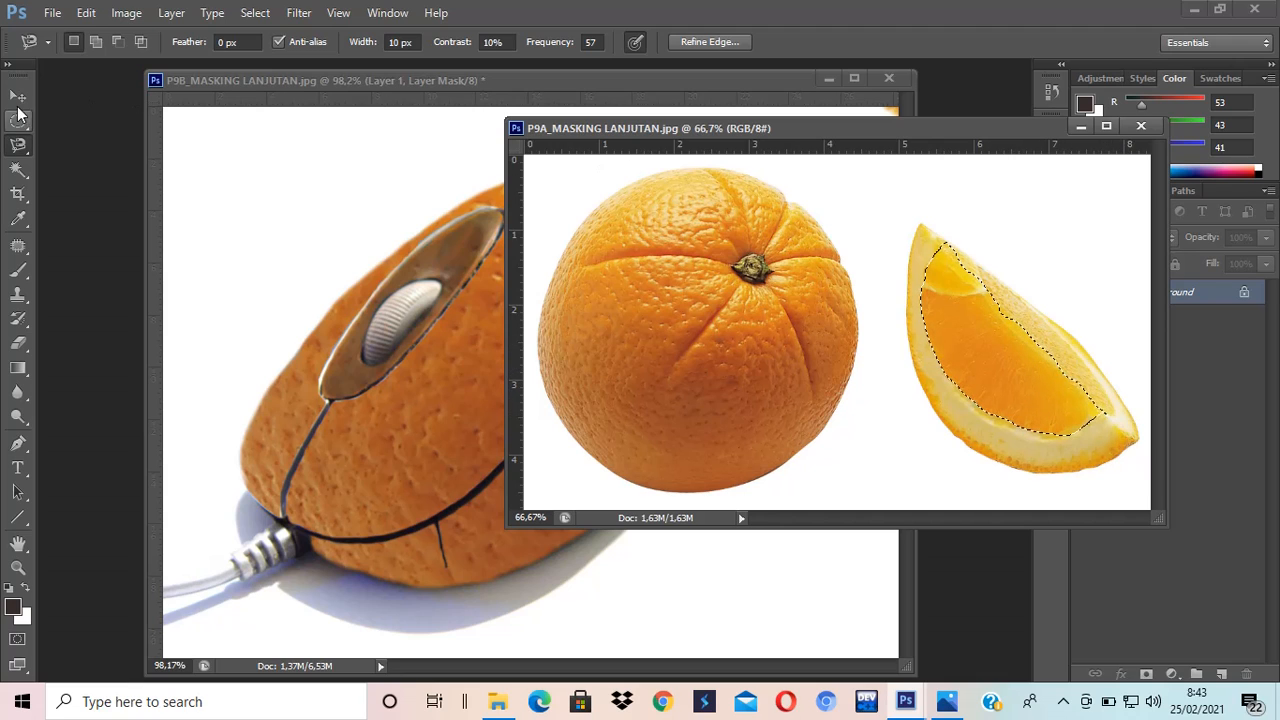
# Step: Copy the selected flesh into the mouse photo and rotate it about 92.5° clockwise
pyautogui.click(20, 97)
pyautogui.moveTo(1040, 348); pyautogui.dragTo(435, 372)
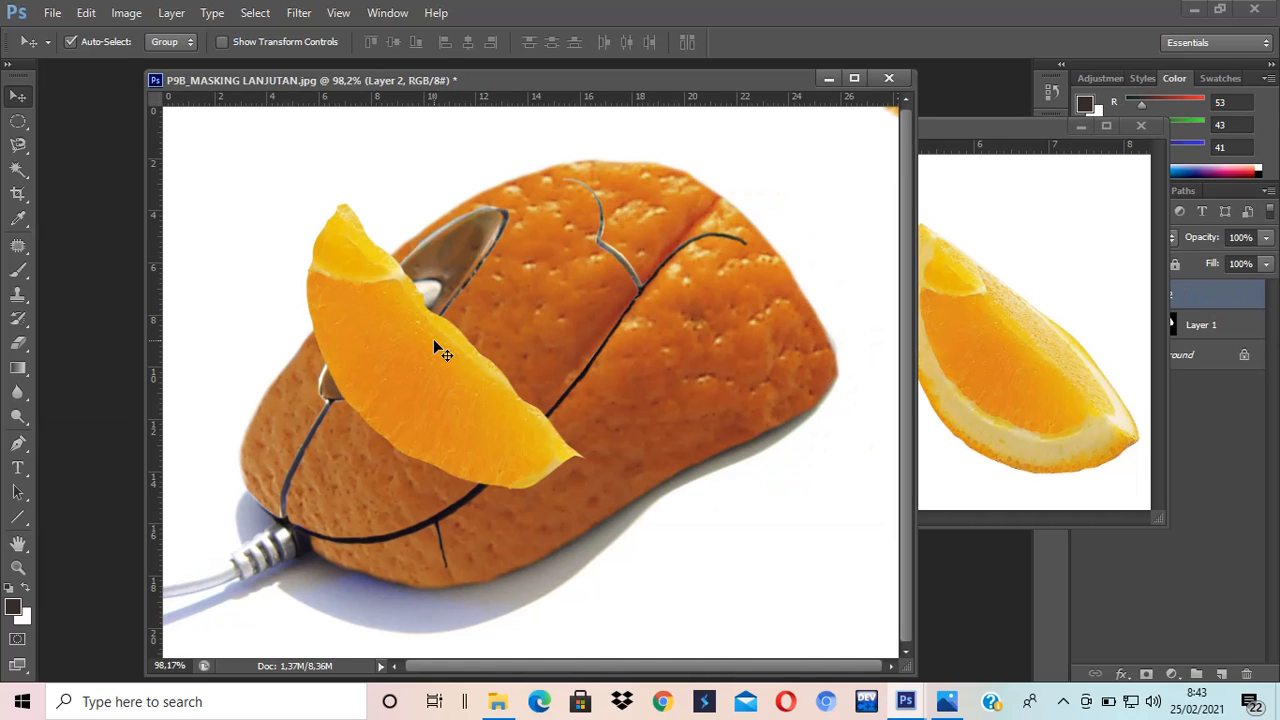
pyautogui.hotkey('ctrl', 't')
pyautogui.moveTo(512, 171); pyautogui.dragTo(728, 440)
pyautogui.moveTo(418, 323); pyautogui.dragTo(494, 323)
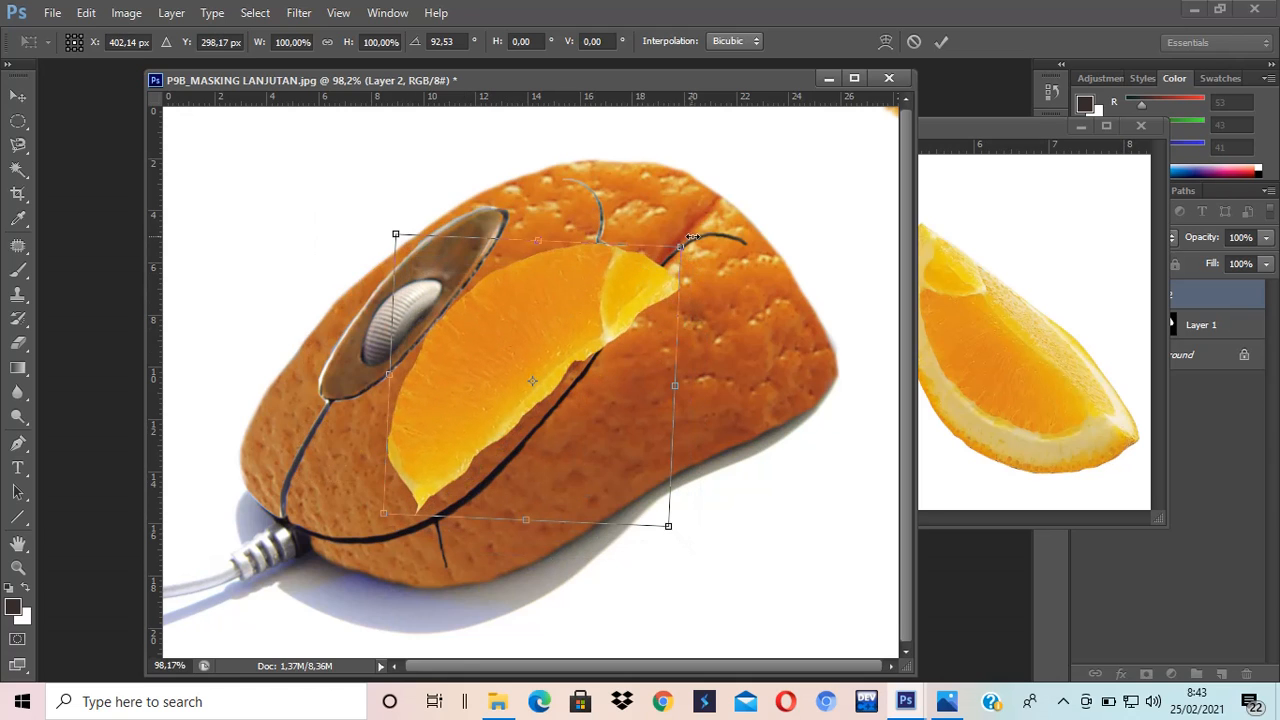
# Step: Scale the flesh proportionally to about 65% and place it over the scroll wheel
pyautogui.moveTo(684, 243); pyautogui.dragTo(505, 282)
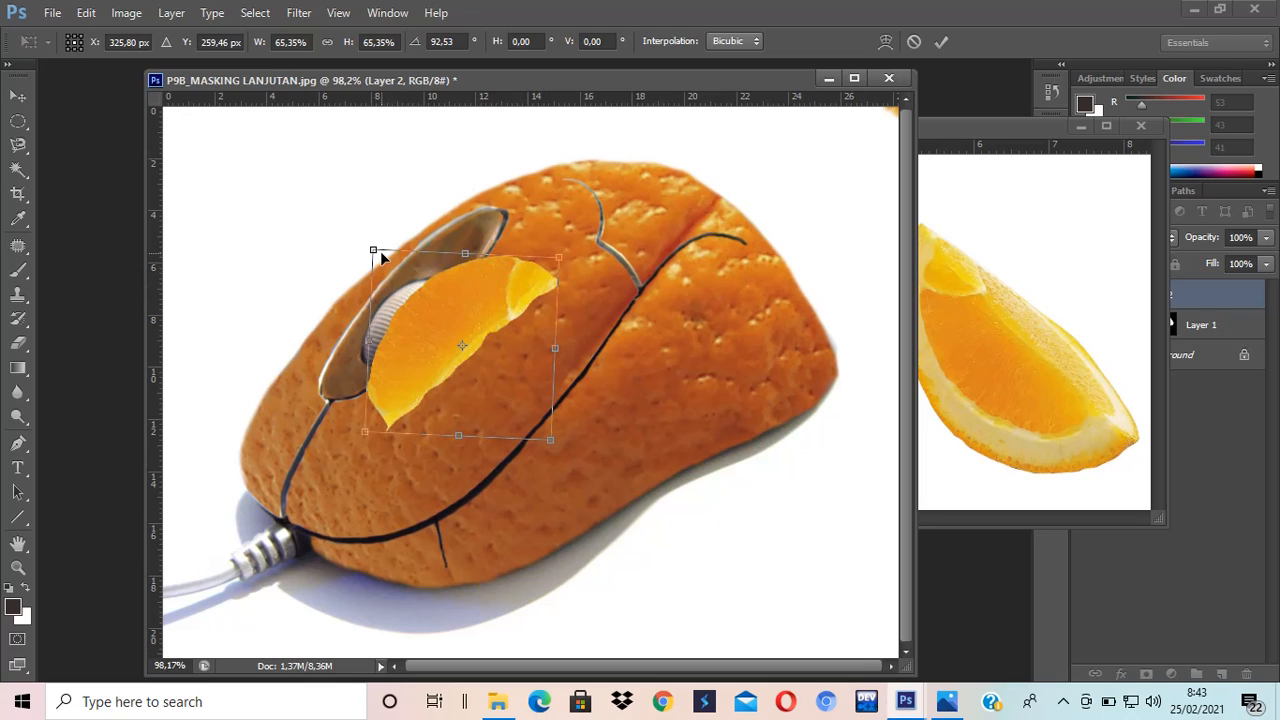
pyautogui.rightClick(476, 302)
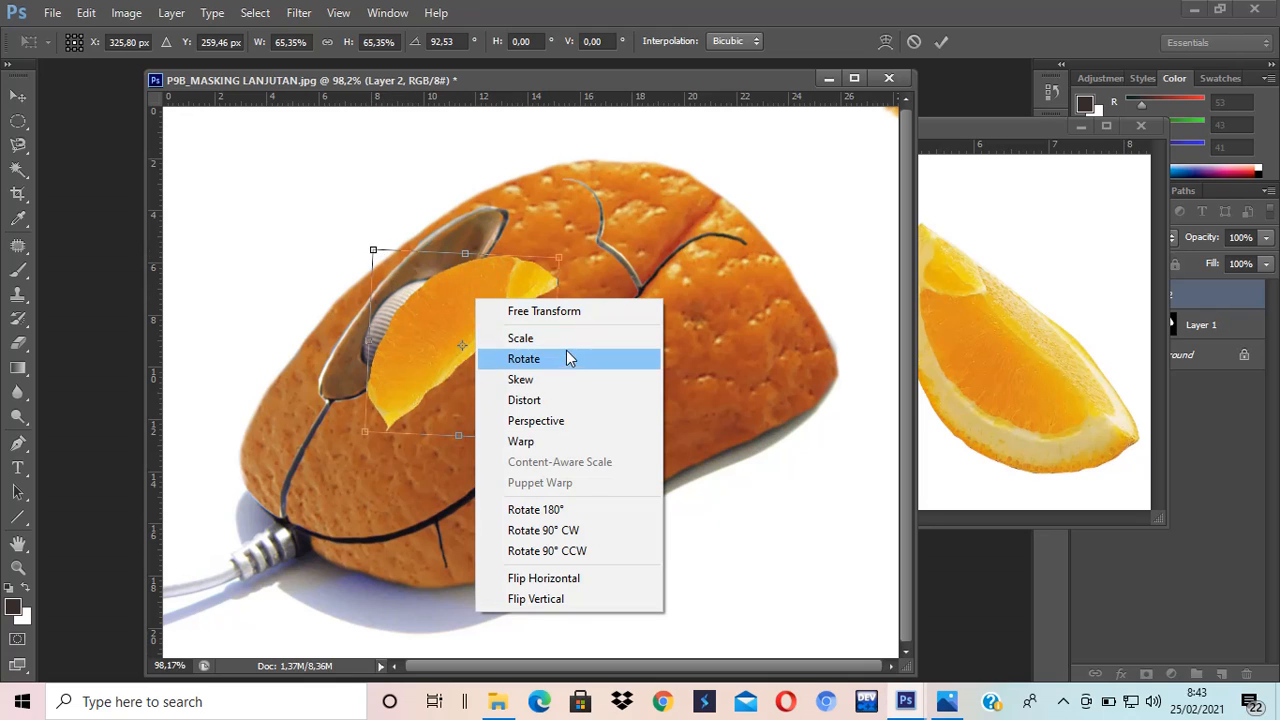
pyautogui.click(469, 272)
pyautogui.moveTo(463, 304); pyautogui.dragTo(445, 294)
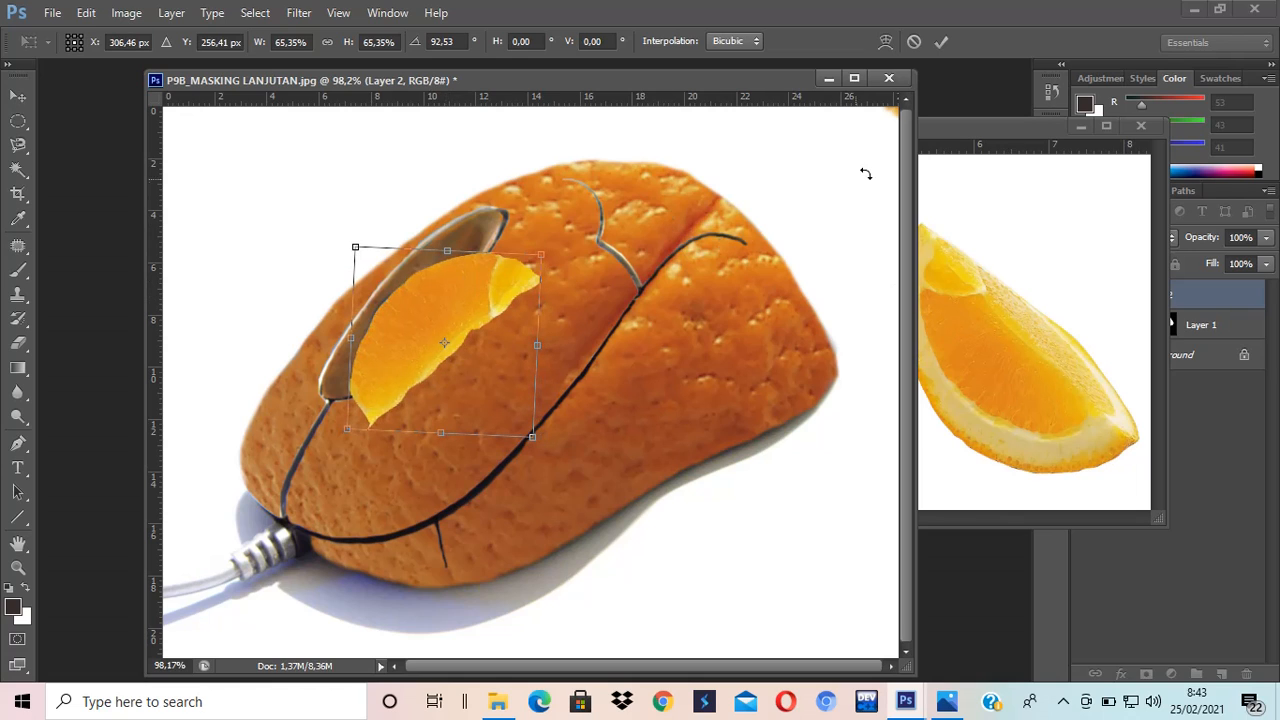
pyautogui.press('Return')
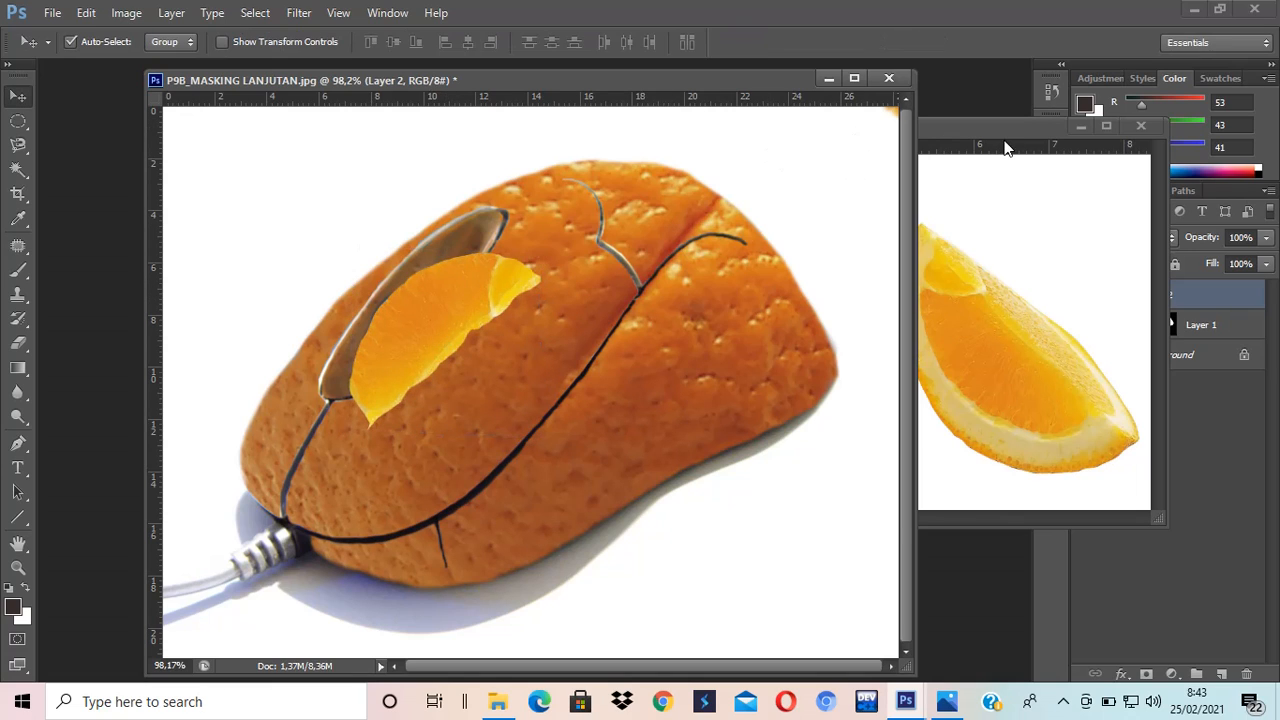
# Step: Close the orange photo and set the flesh layer's opacity to 50%
pyautogui.click(1004, 142)
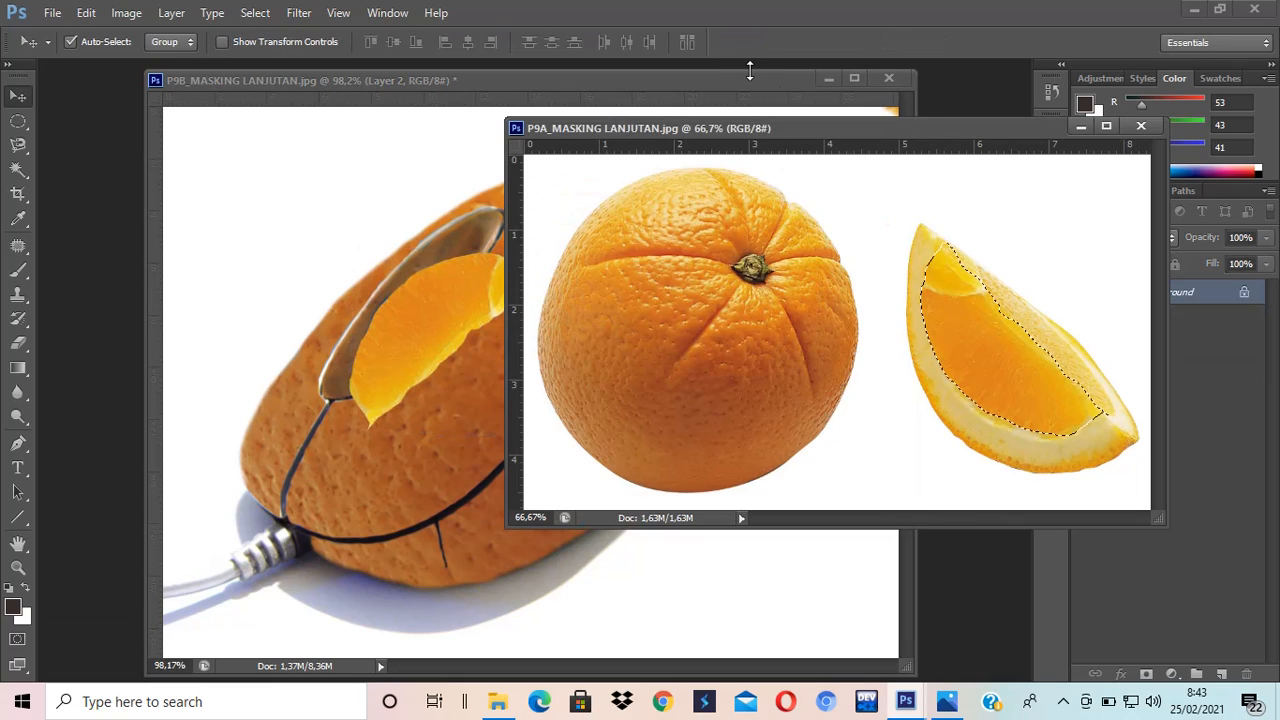
pyautogui.click(1140, 127)
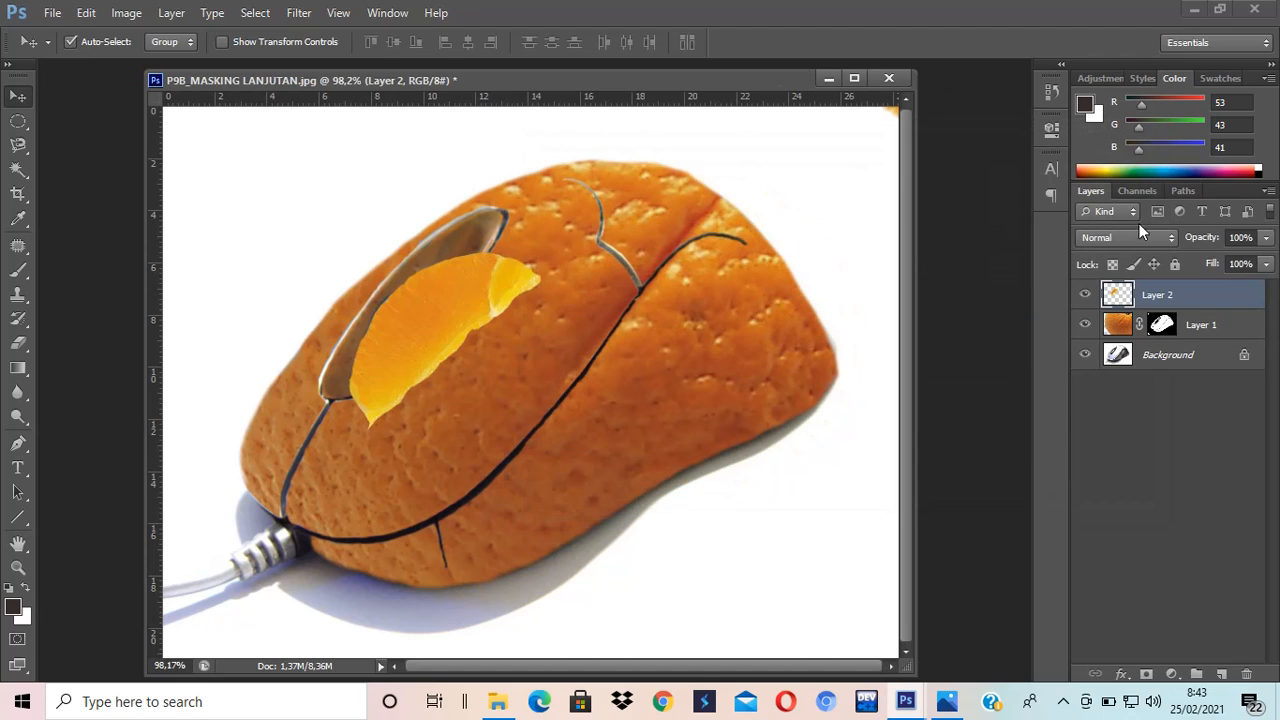
pyautogui.click(1266, 238)
pyautogui.moveTo(1266, 258); pyautogui.dragTo(1218, 262)
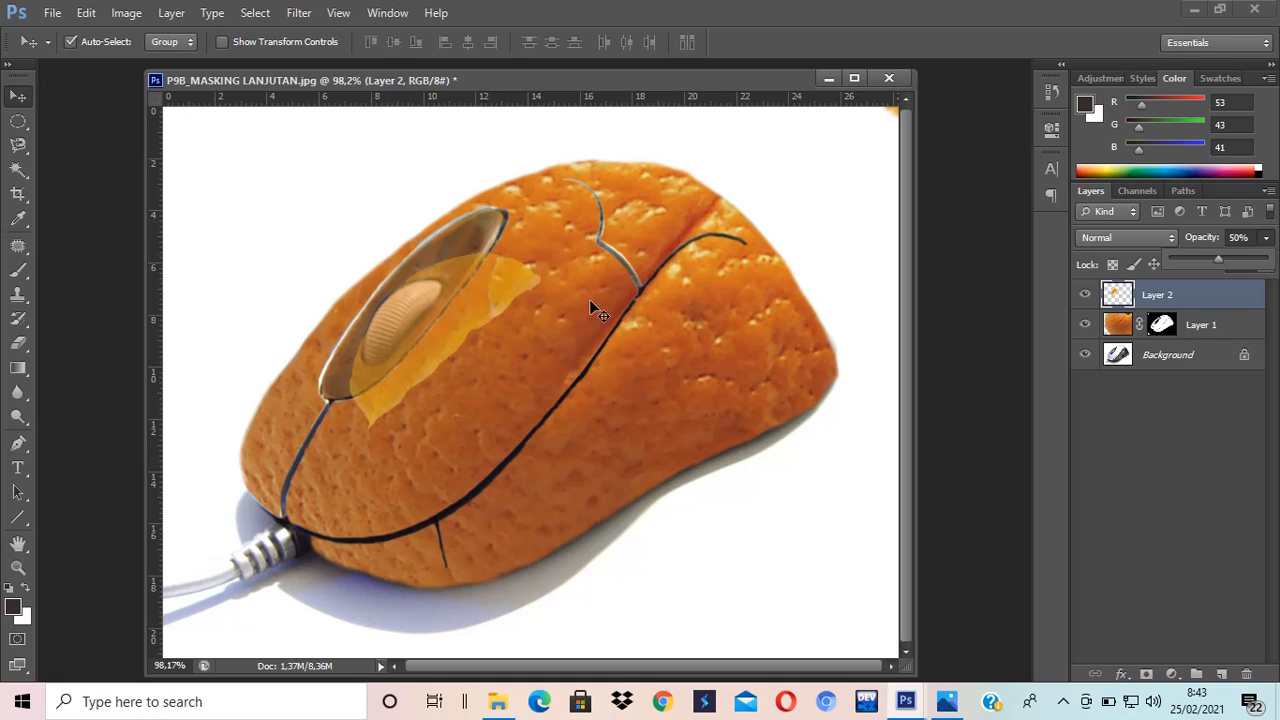
# Step: Move the flesh layer beneath the peel layer, and fit it over the scroll wheel at about 73% scale, rotated about -6°
pyautogui.moveTo(1200, 297); pyautogui.dragTo(1200, 322)
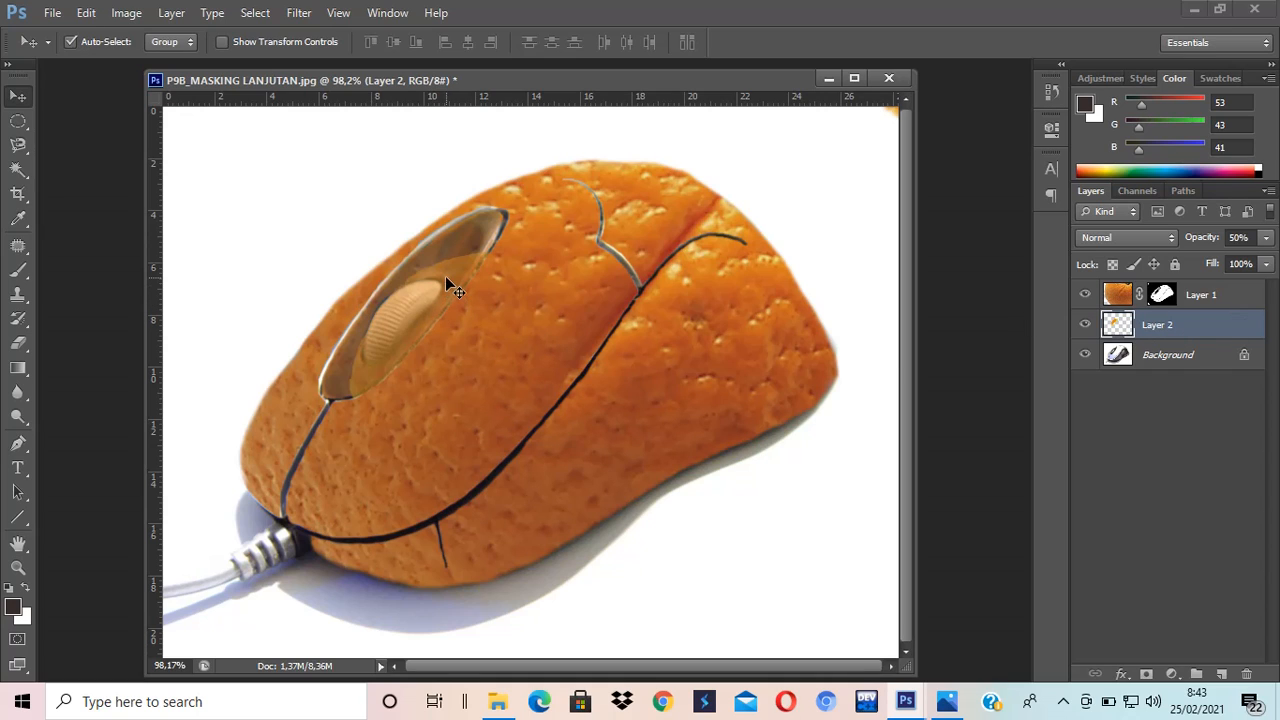
pyautogui.hotkey('ctrl', 't')
pyautogui.moveTo(543, 257); pyautogui.dragTo(506, 281)
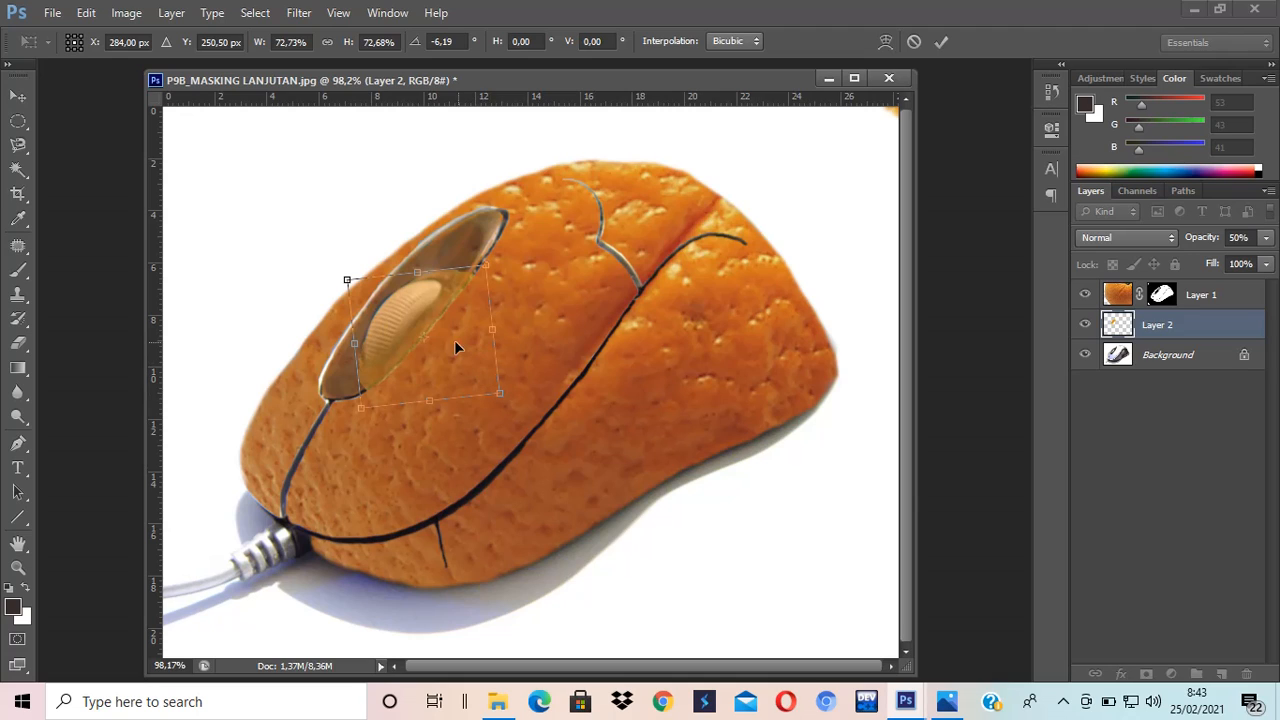
pyautogui.moveTo(410, 316); pyautogui.dragTo(406, 316)
pyautogui.press('Return')
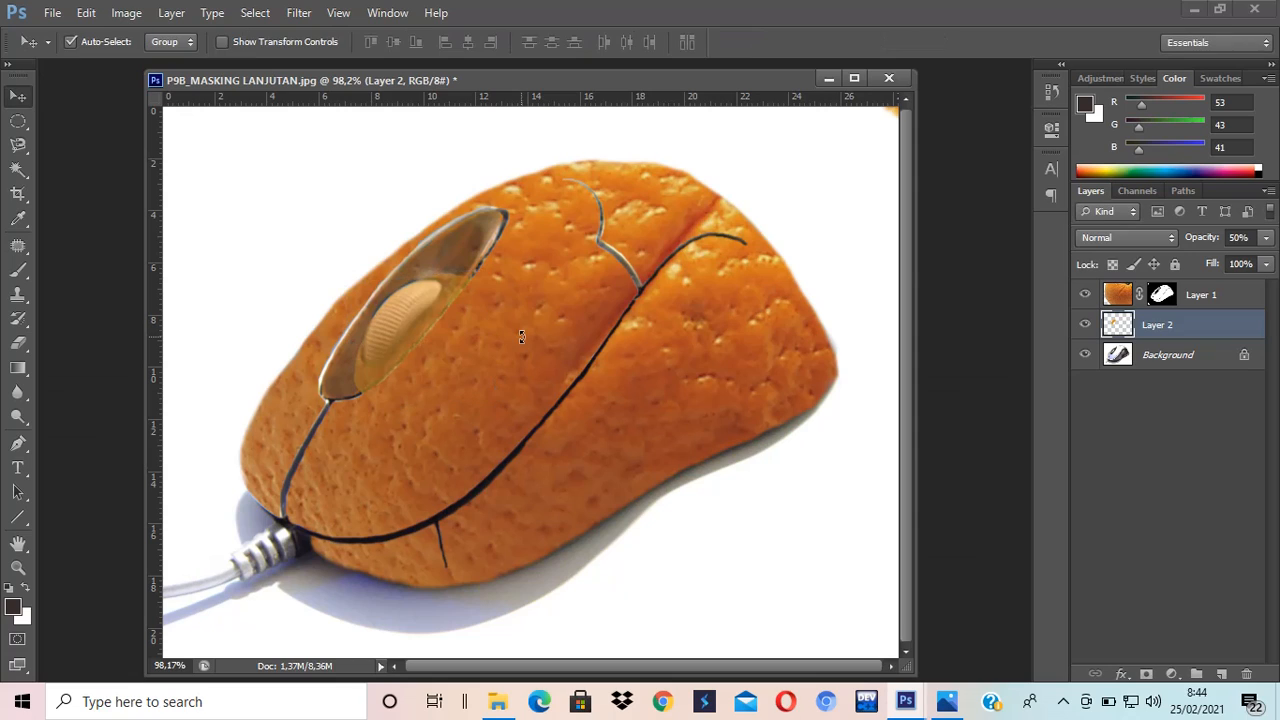
# Step: Add a layer mask to the flesh layer and hide the flesh behind the scroll wheel's rear end with a 40 px black brush
pyautogui.click(1146, 674)
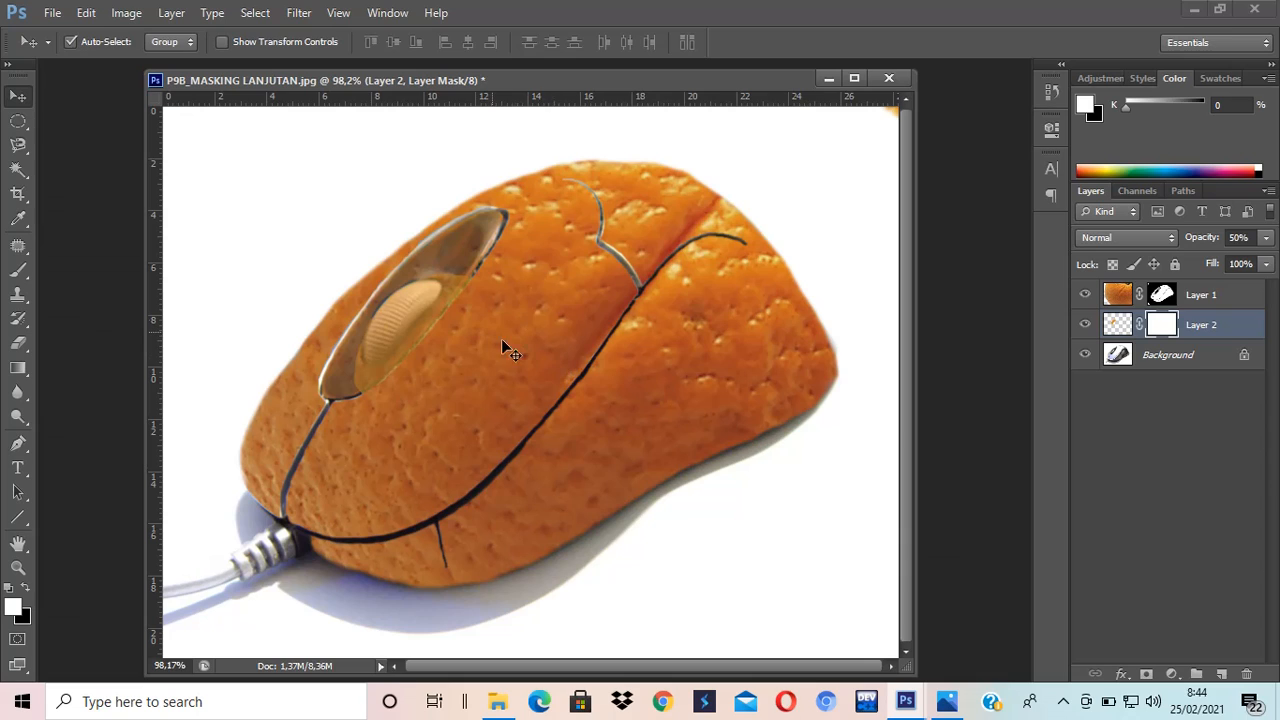
pyautogui.click(28, 274)
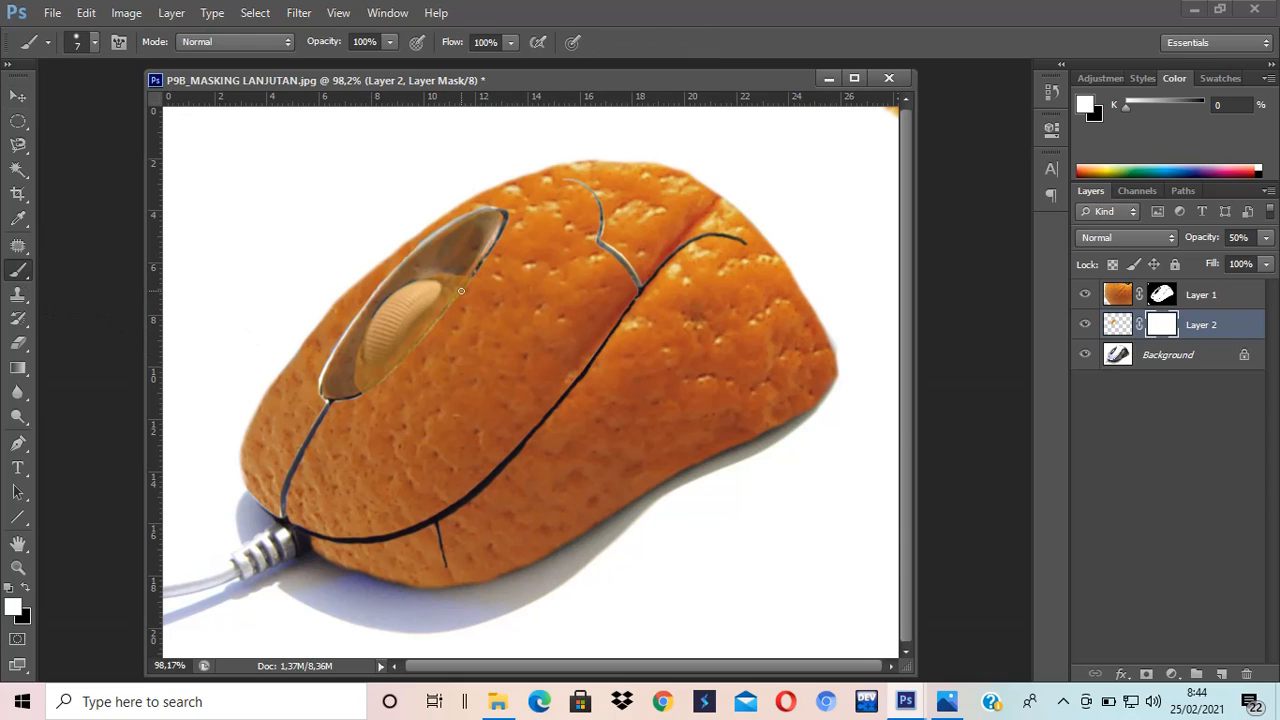
pyautogui.press(']')
pyautogui.press('x')
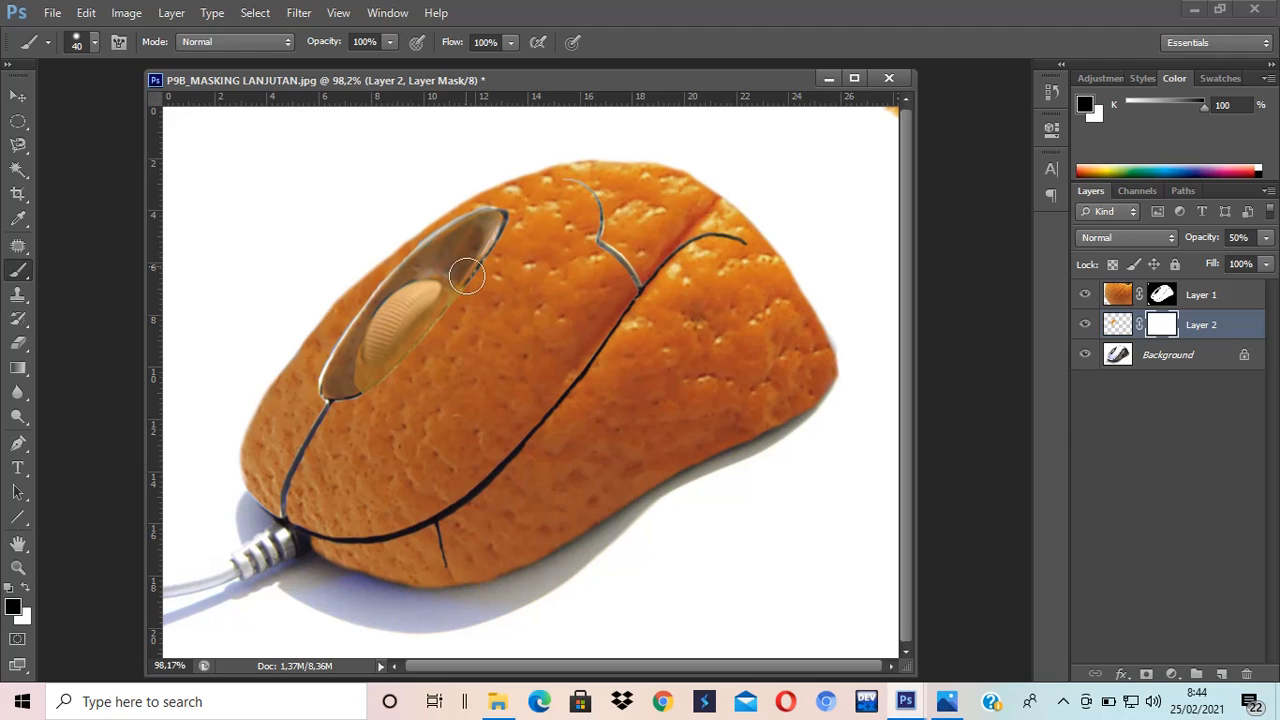
pyautogui.moveTo(459, 274)
pyautogui.mouseDown()
pyautogui.moveTo(451, 259)
pyautogui.moveTo(468, 297)
pyautogui.moveTo(453, 311)
pyautogui.moveTo(460, 300)
pyautogui.moveTo(447, 300)
pyautogui.moveTo(465, 302)
pyautogui.moveTo(598, 388)
pyautogui.moveTo(754, 506)
pyautogui.mouseUp()
# Step: Mask away the remaining flesh around the scroll wheel with a 20 px black brush, leaving it only on the wheel
pyautogui.hotkey('ctrl', '+')
pyautogui.hotkey('ctrl', '+')
pyautogui.hotkey('ctrl', '+')
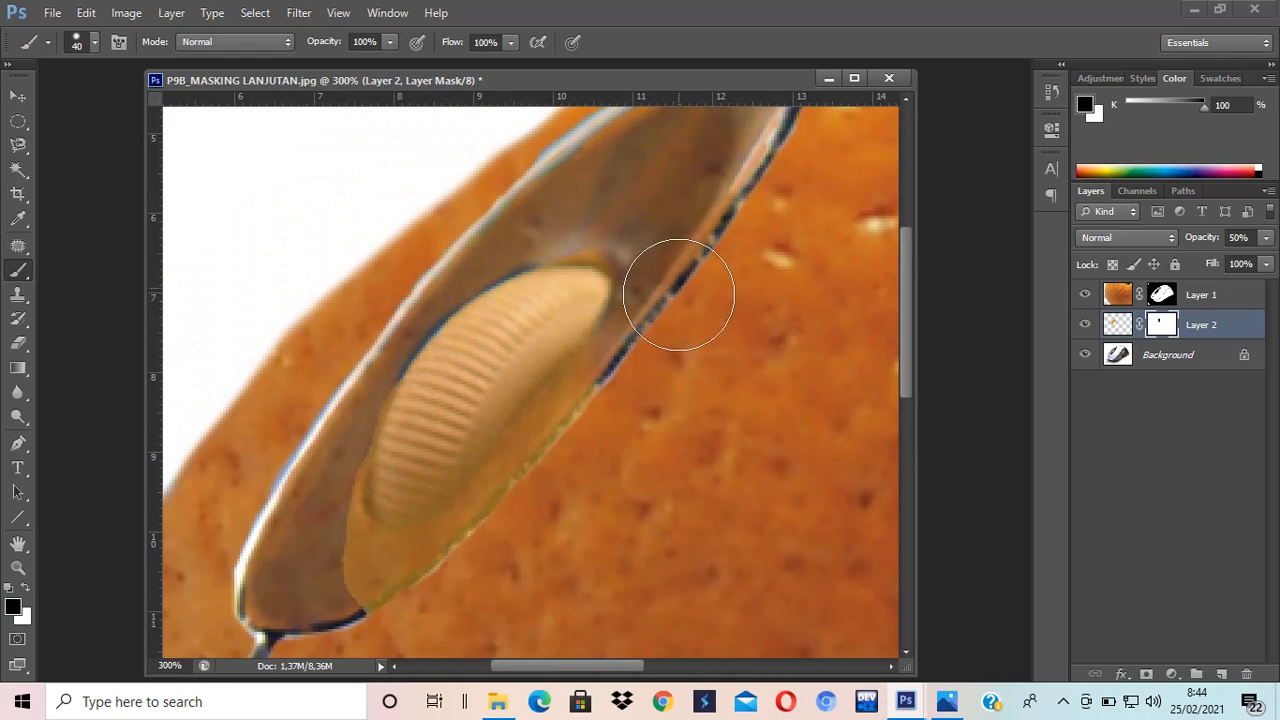
pyautogui.press('[')
pyautogui.press('[')
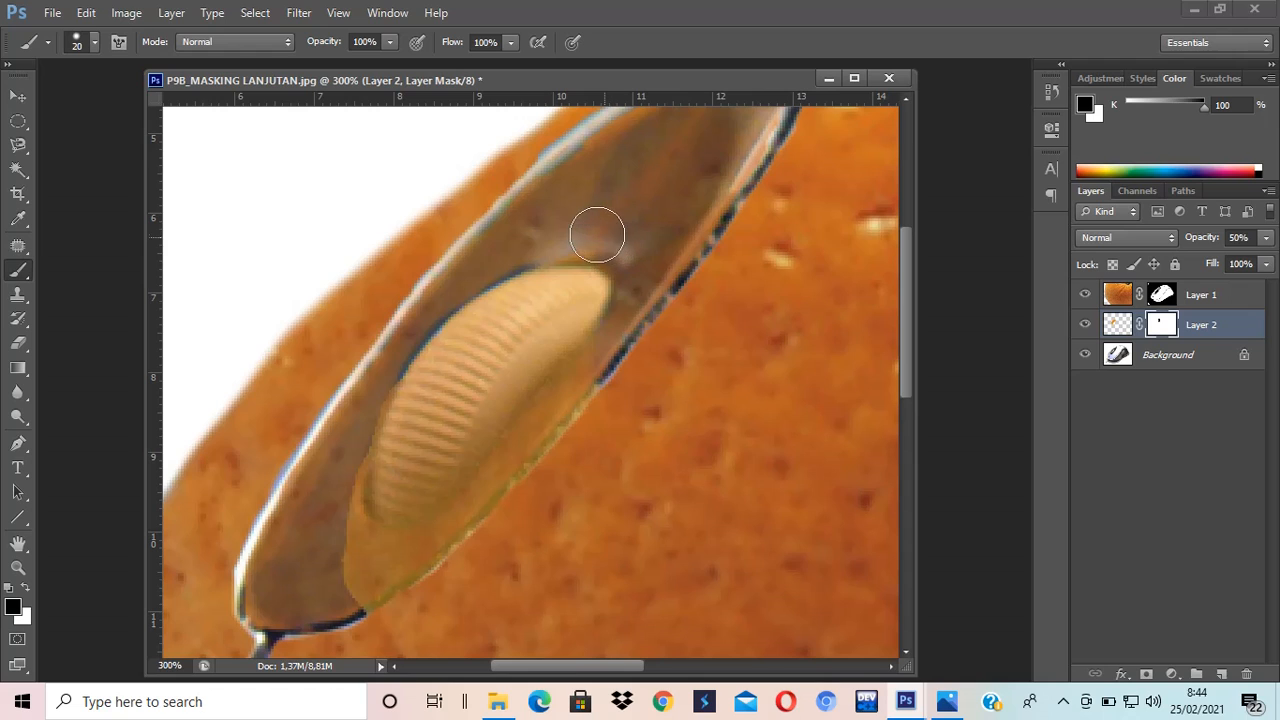
pyautogui.moveTo(560, 228)
pyautogui.mouseDown()
pyautogui.moveTo(586, 226)
pyautogui.moveTo(631, 254)
pyautogui.moveTo(634, 309)
pyautogui.moveTo(550, 428)
pyautogui.moveTo(429, 557)
pyautogui.moveTo(371, 591)
pyautogui.moveTo(337, 540)
pyautogui.moveTo(329, 460)
pyautogui.moveTo(367, 562)
pyautogui.moveTo(457, 534)
pyautogui.moveTo(405, 554)
pyautogui.moveTo(371, 546)
pyautogui.moveTo(334, 506)
pyautogui.moveTo(357, 400)
pyautogui.moveTo(391, 349)
pyautogui.mouseUp()
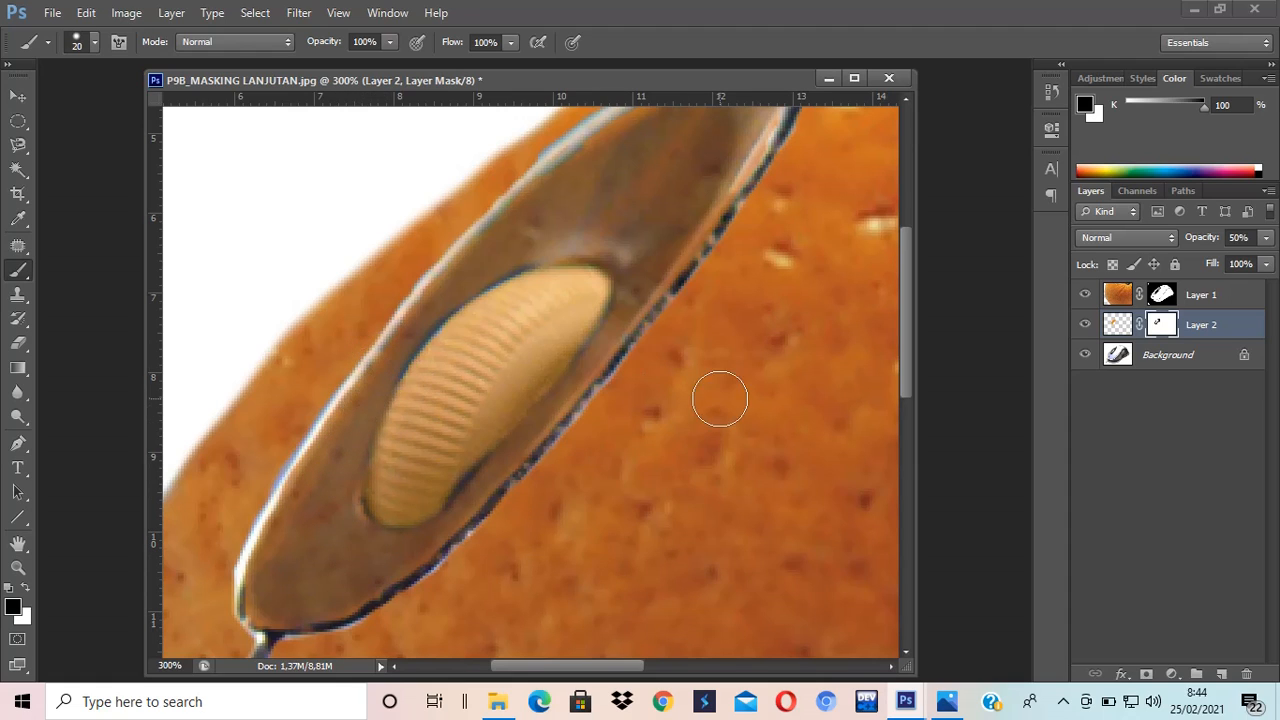
pyautogui.moveTo(615, 374)
pyautogui.mouseDown()
pyautogui.moveTo(594, 374)
pyautogui.moveTo(511, 472)
pyautogui.moveTo(635, 323)
pyautogui.moveTo(640, 280)
pyautogui.moveTo(623, 240)
pyautogui.moveTo(516, 238)
pyautogui.moveTo(426, 283)
pyautogui.moveTo(354, 417)
pyautogui.moveTo(337, 537)
pyautogui.moveTo(349, 420)
pyautogui.moveTo(303, 514)
pyautogui.moveTo(352, 546)
pyautogui.moveTo(403, 551)
pyautogui.moveTo(474, 531)
pyautogui.moveTo(433, 563)
pyautogui.moveTo(634, 437)
pyautogui.moveTo(749, 186)
pyautogui.moveTo(818, 170)
pyautogui.mouseUp()
pyautogui.hotkey('ctrl', '0')
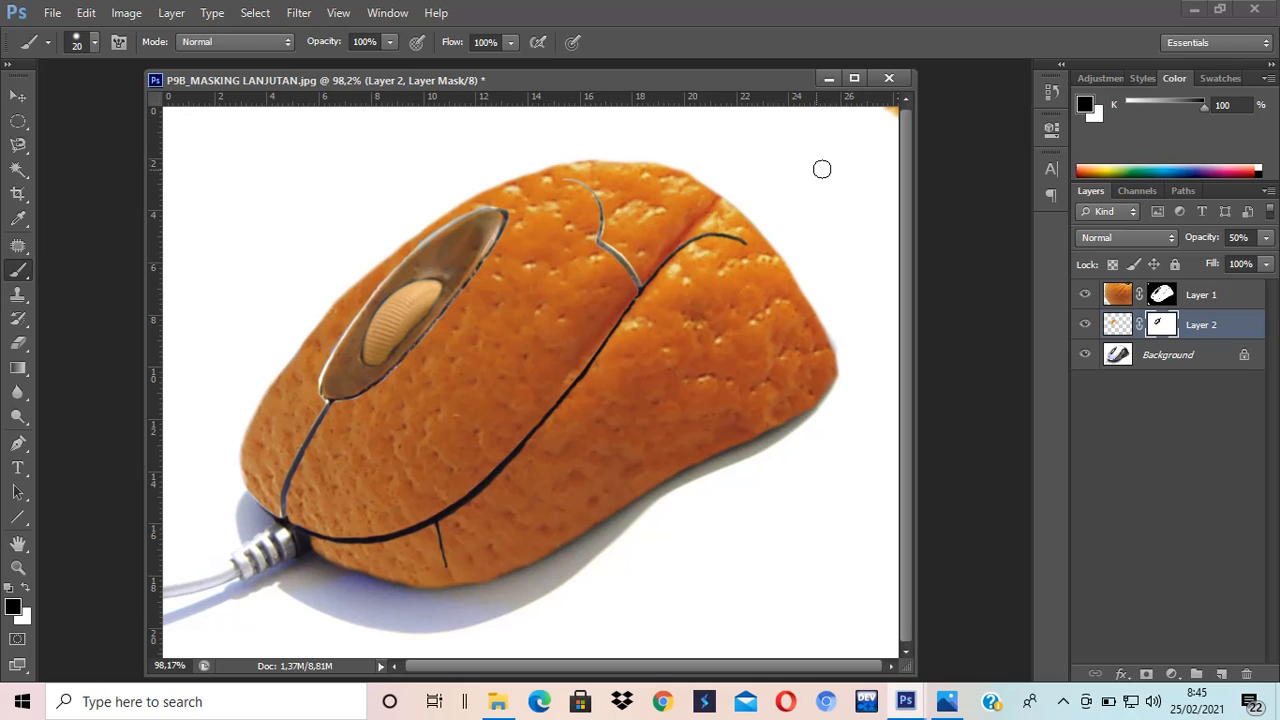
# Step: Touch up the peel mask at the mouse's rear edge with a 45 px black brush, and set the peel layer's opacity to 81%
pyautogui.click(1164, 298)
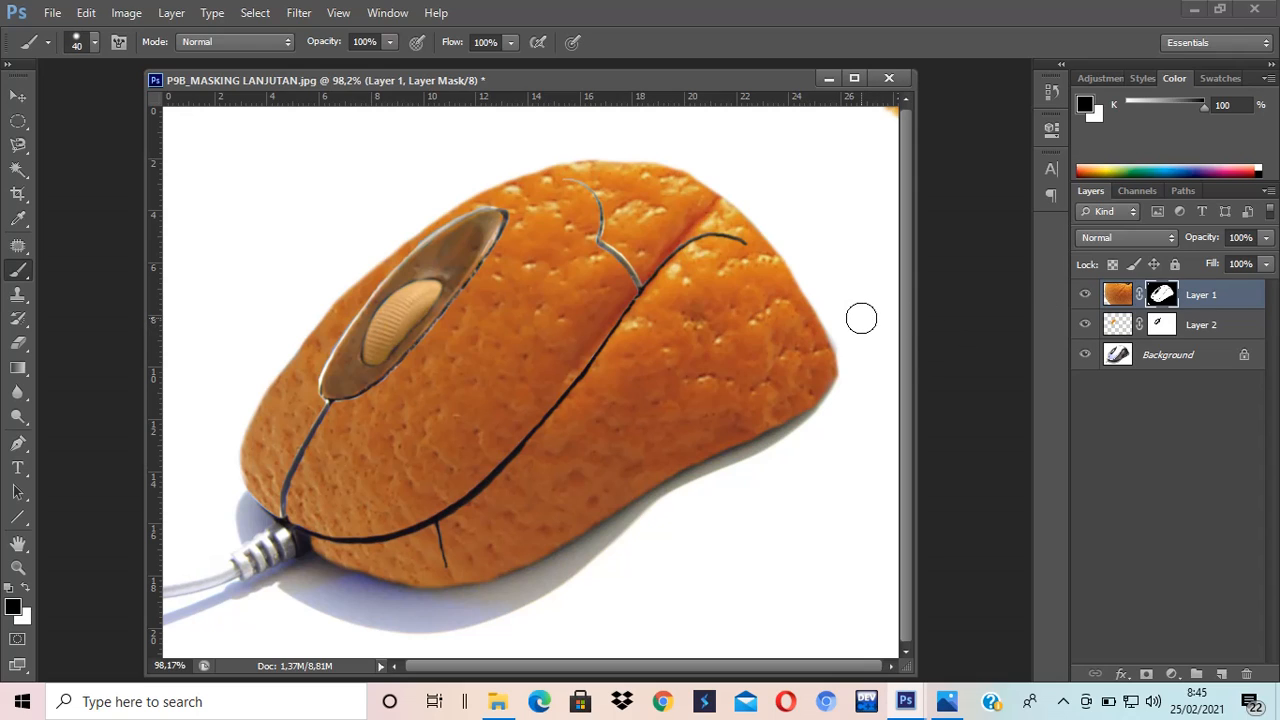
pyautogui.press(']')
pyautogui.click(1266, 237)
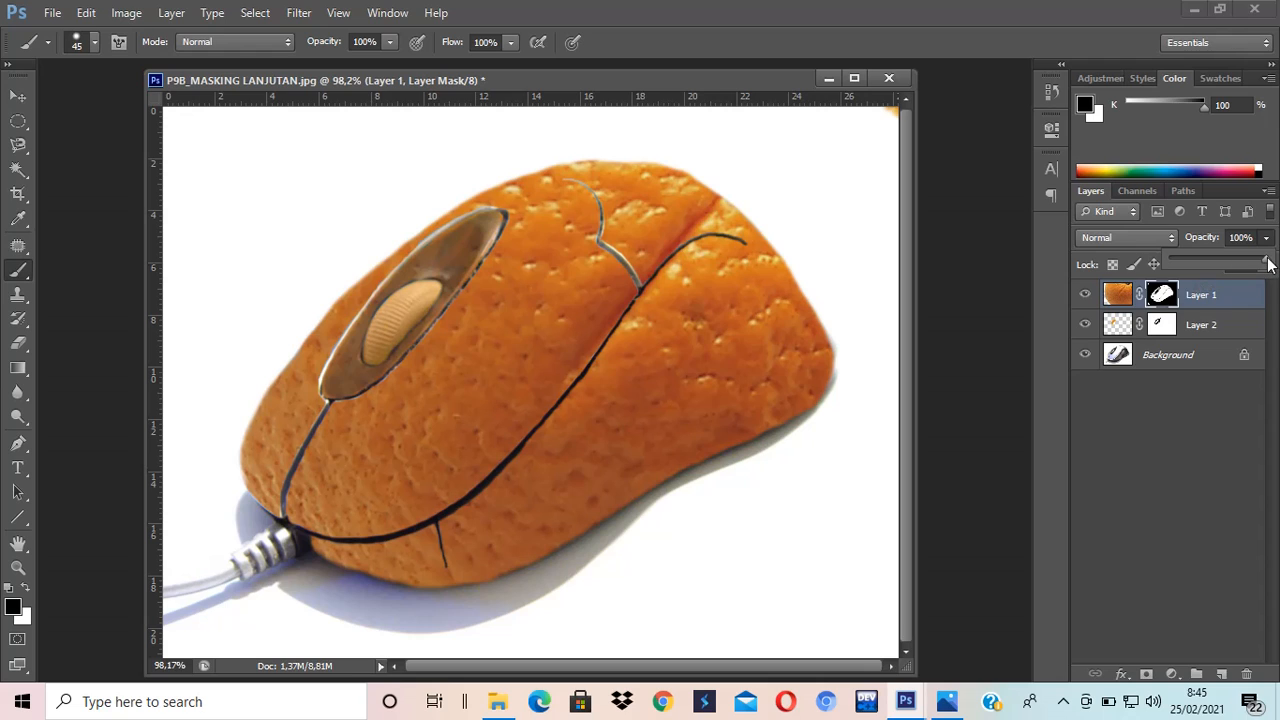
pyautogui.moveTo(1268, 262); pyautogui.dragTo(1258, 262)
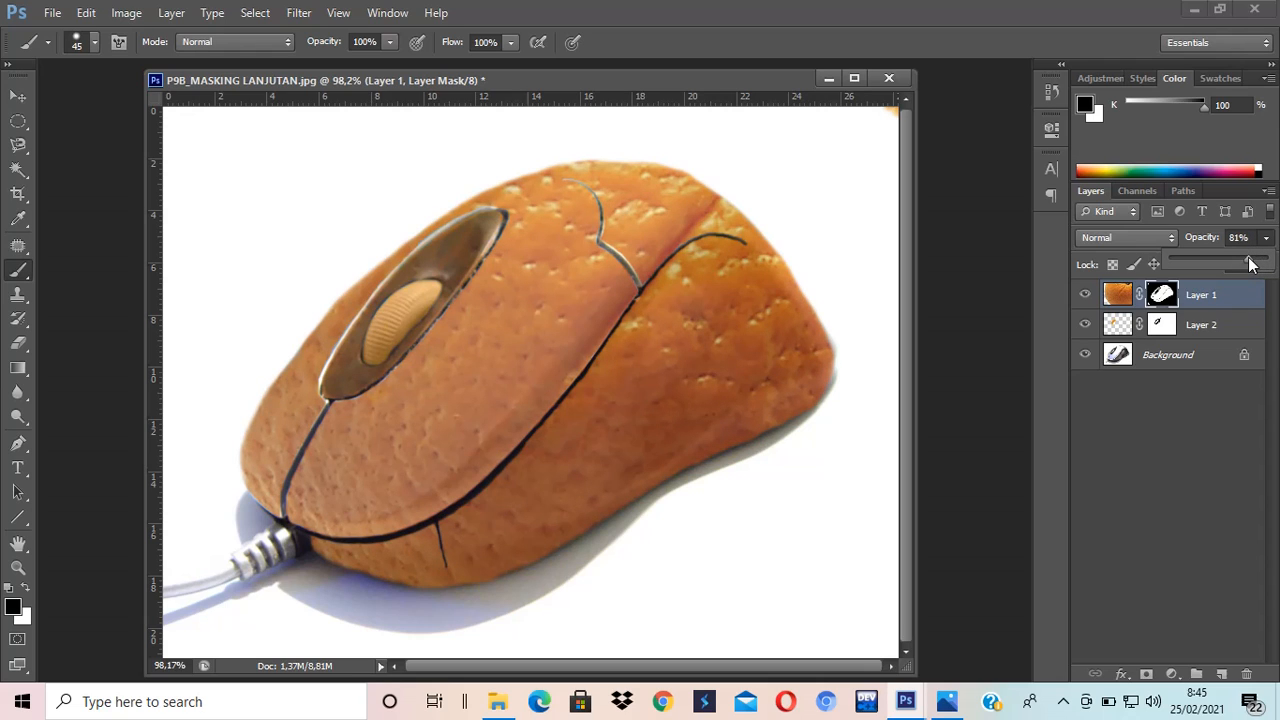
pyautogui.click(18, 95)
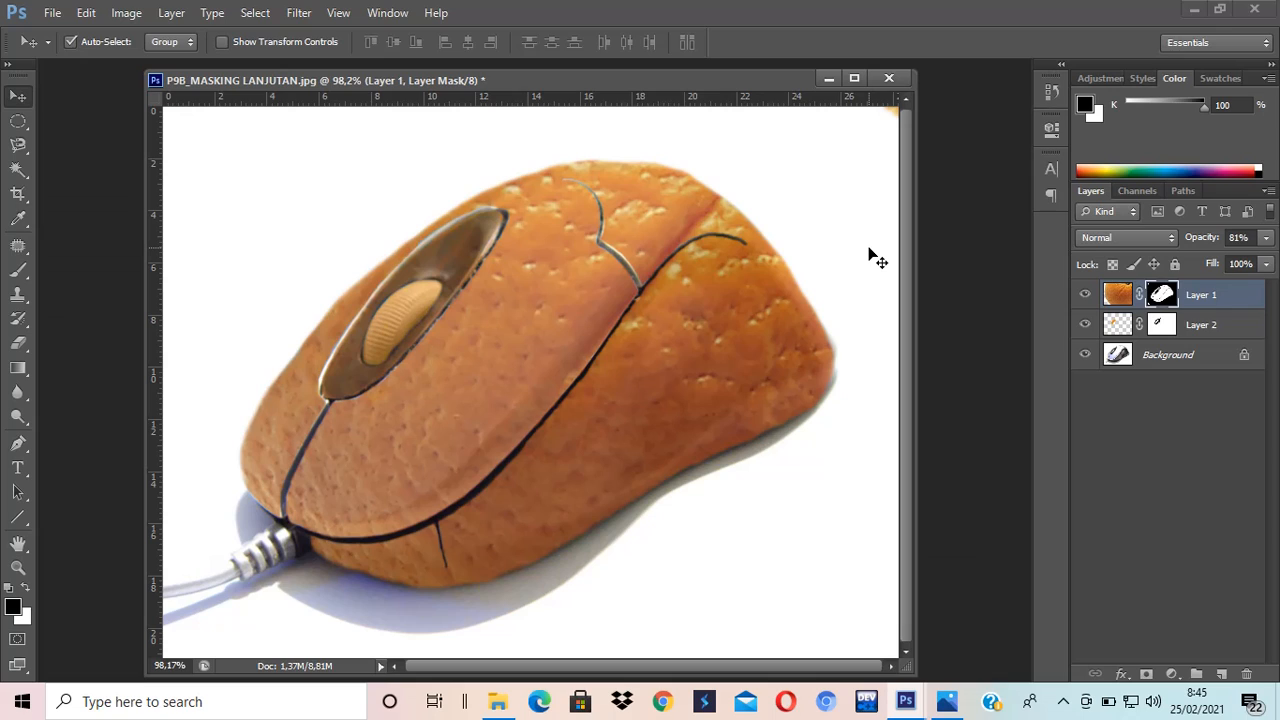